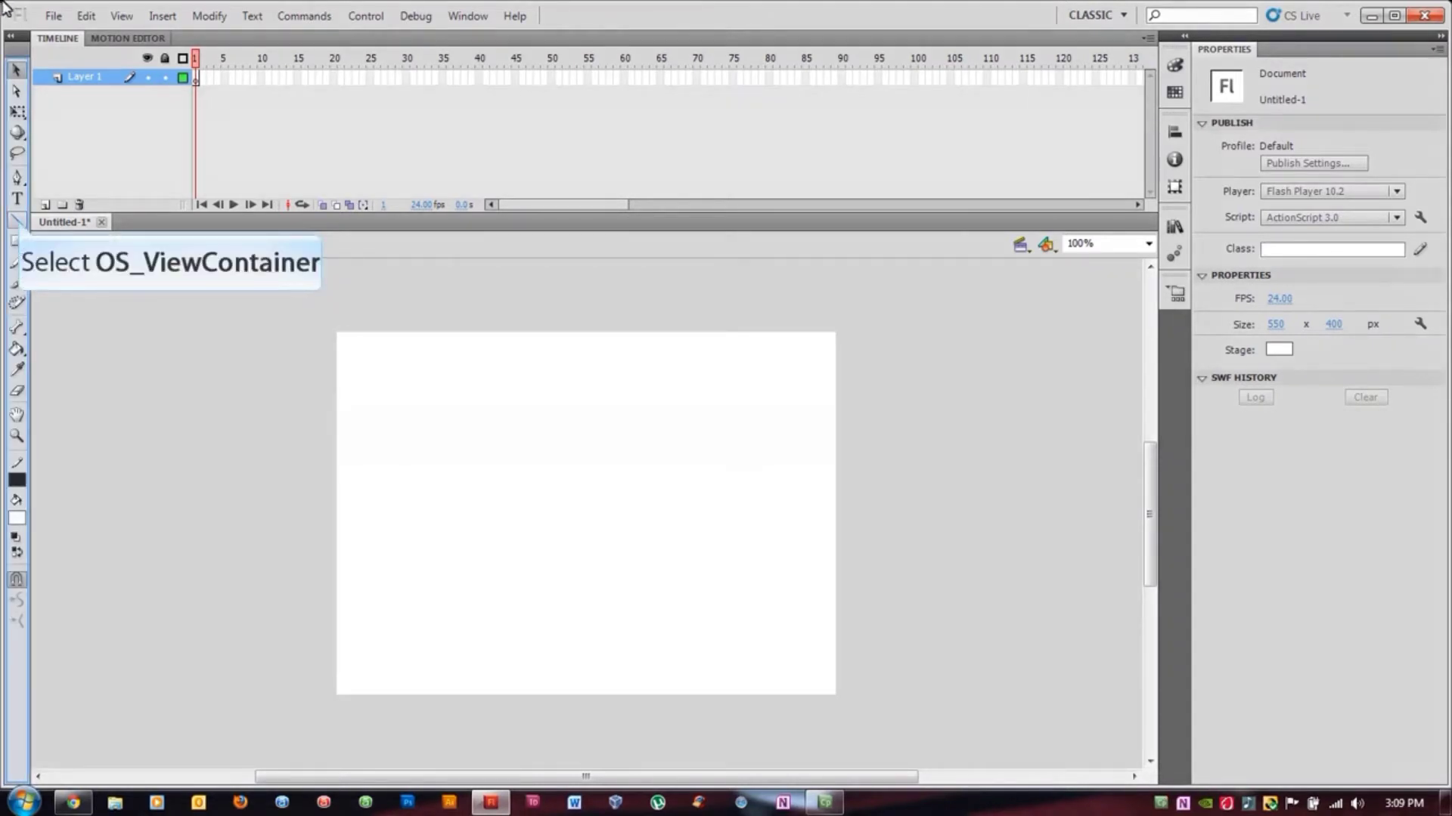
Draw a thin horizontal line near the top of the stage with the Line tool, then a second line with stroke 20.20
{"action": "left_click", "coordinate": [19, 223]}
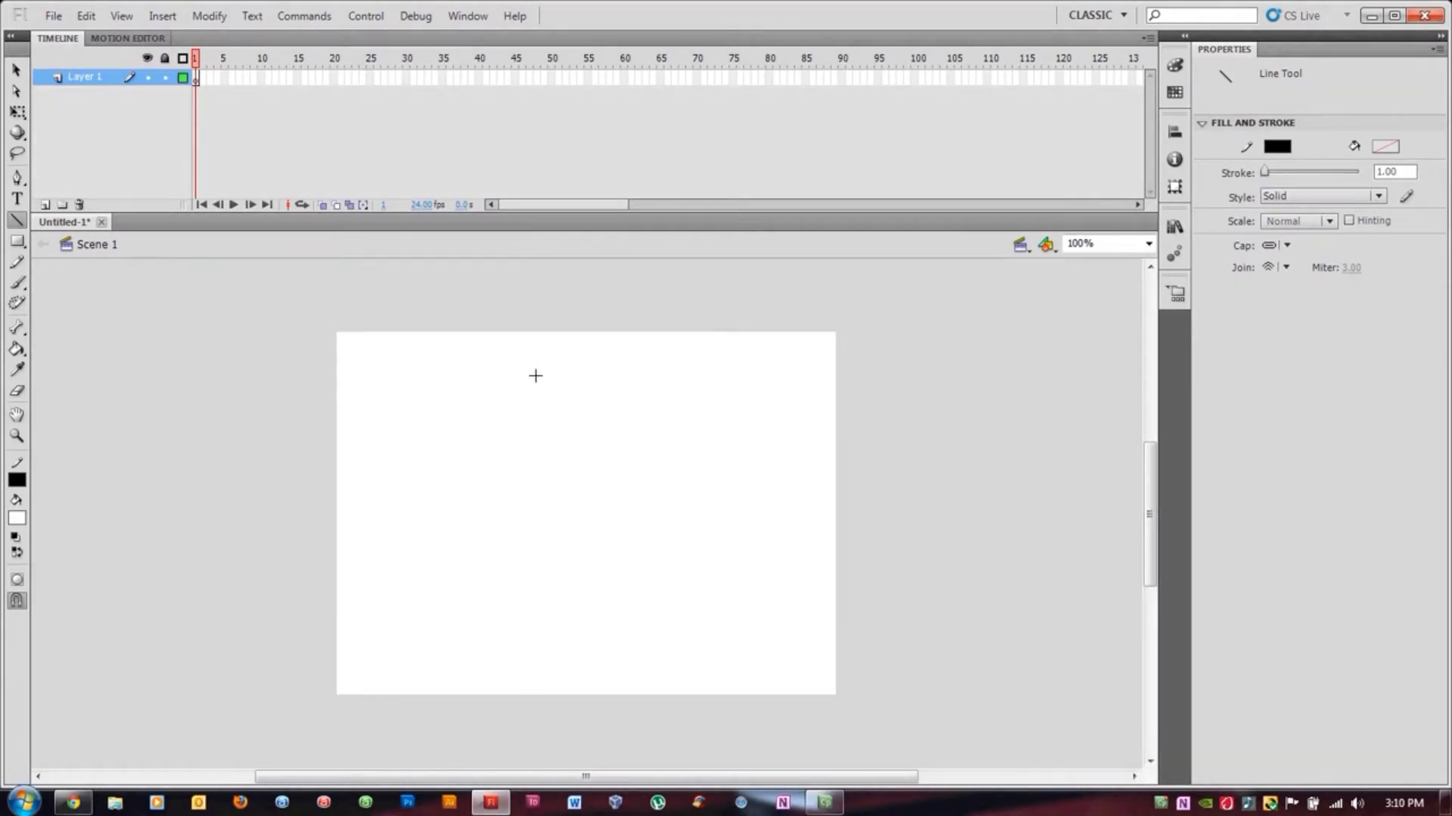
{"action": "left_click_drag", "start_coordinate": [535, 375], "coordinate": [645, 375]}
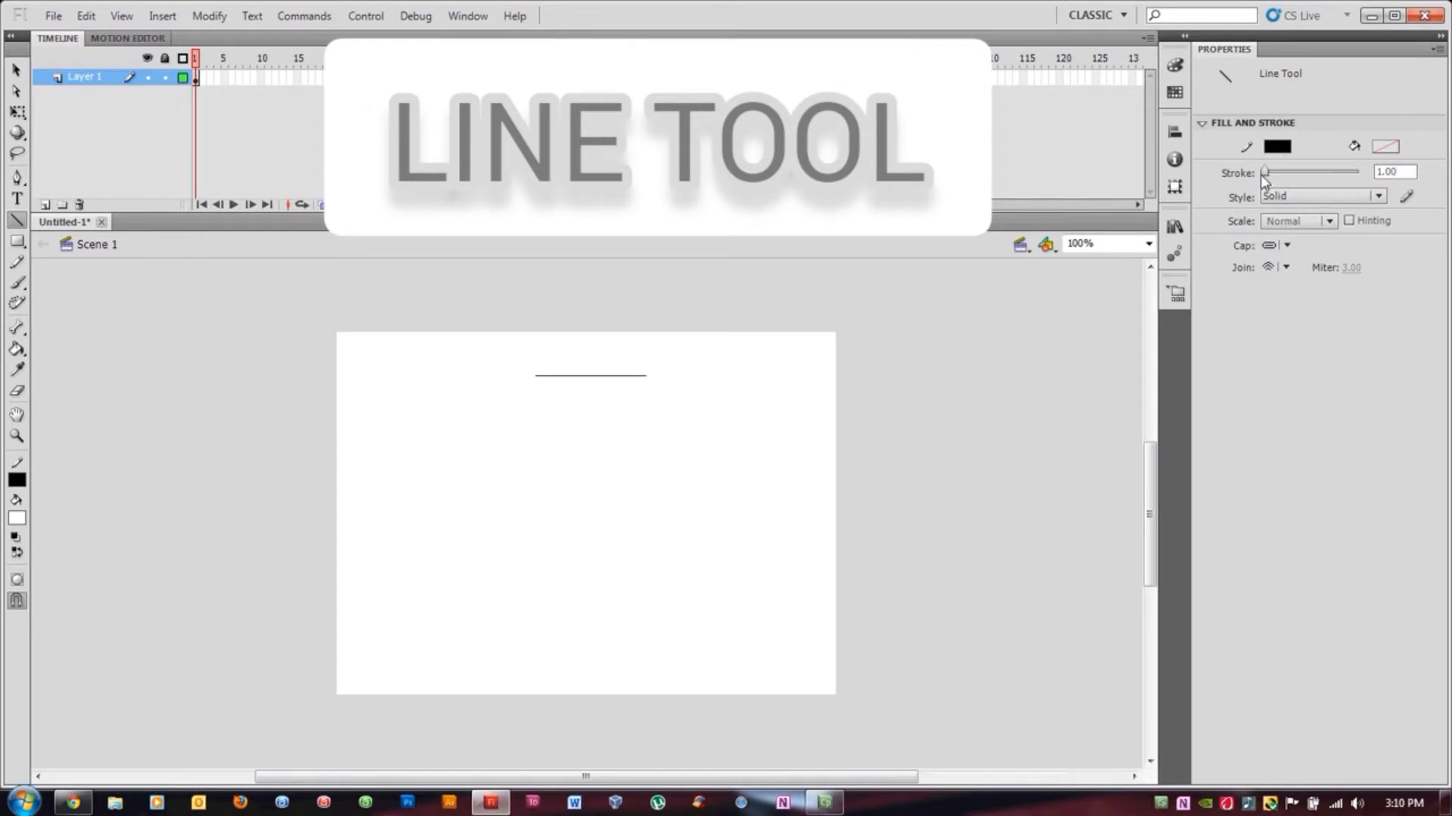
{"action": "left_click_drag", "start_coordinate": [1262, 173], "coordinate": [1268, 175]}
{"action": "left_click_drag", "start_coordinate": [538, 402], "coordinate": [663, 411]}
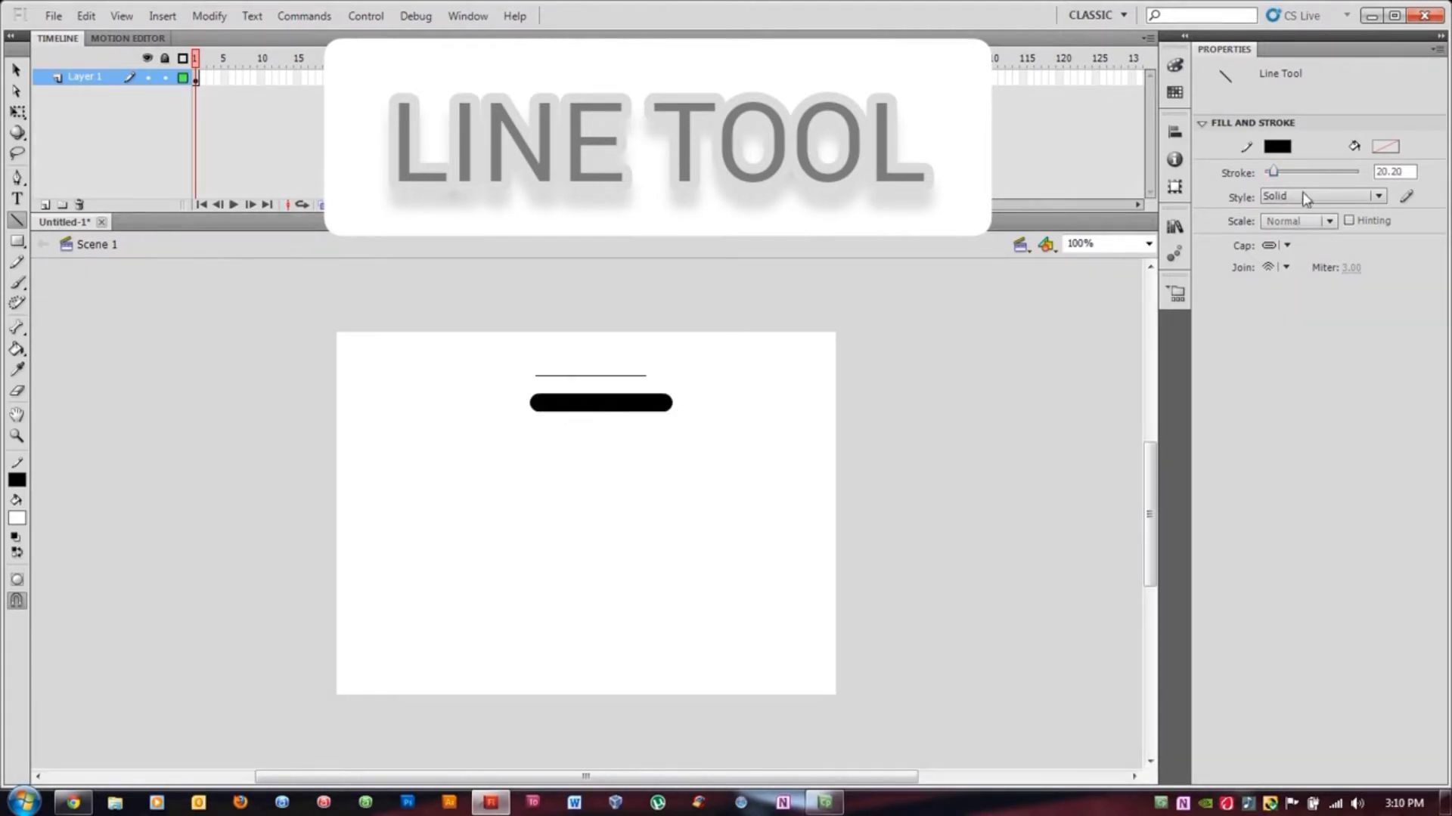
Set the stroke style to Dashed and draw a third horizontal line below the others
{"action": "left_click", "coordinate": [1378, 197]}
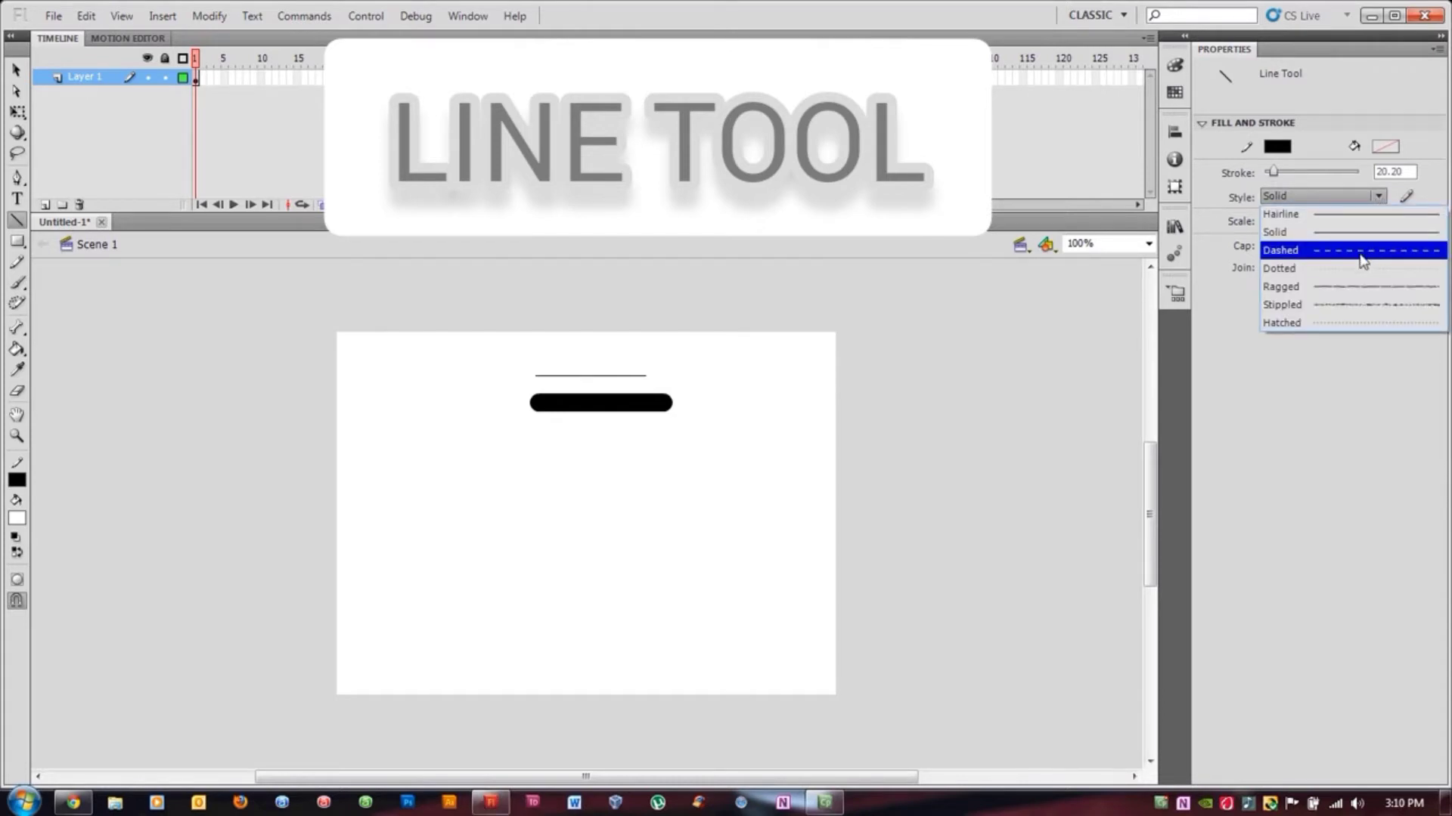
{"action": "left_click", "coordinate": [1362, 262]}
{"action": "left_click_drag", "start_coordinate": [534, 437], "coordinate": [683, 437]}
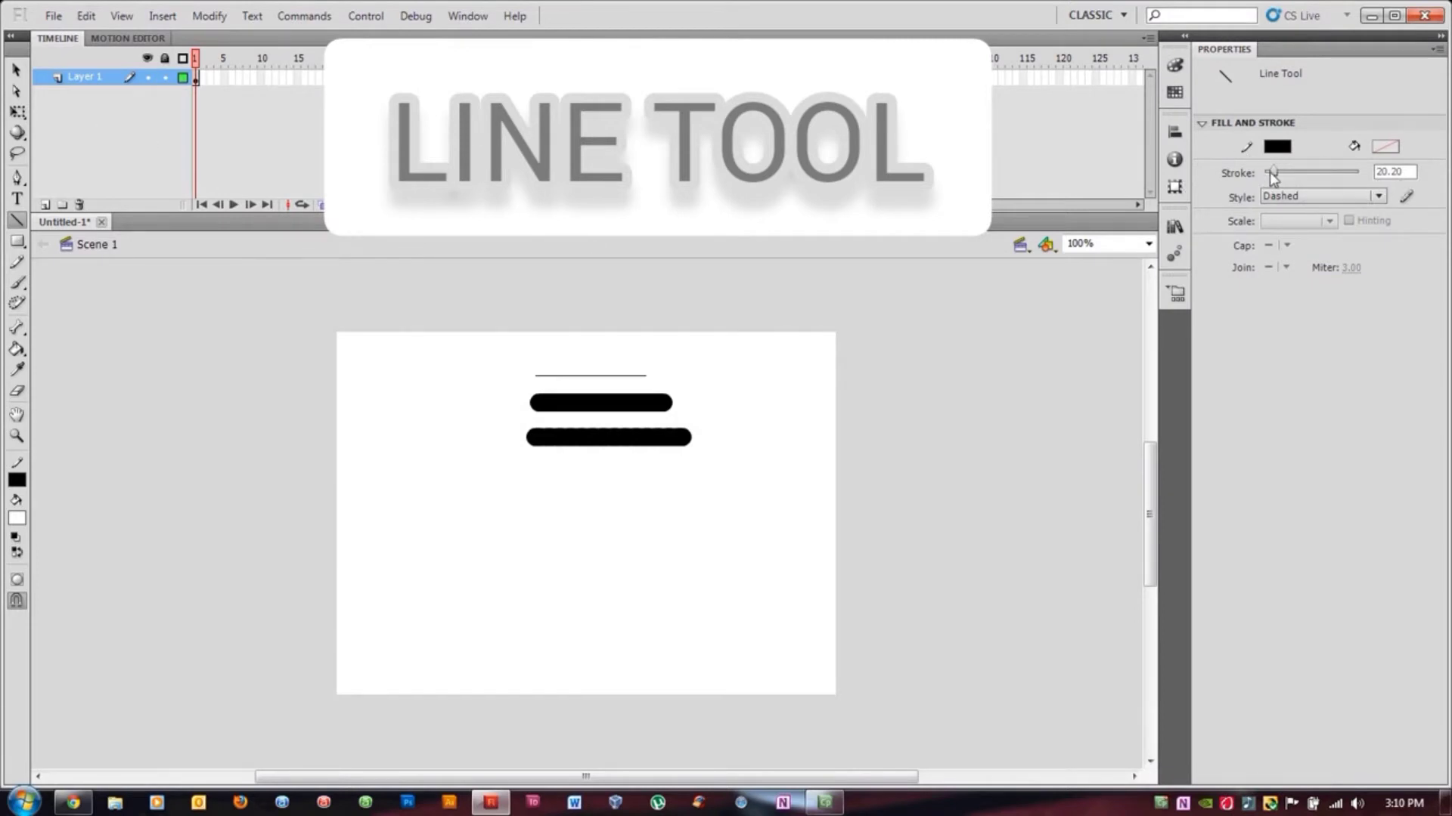
Reduce the stroke size and draw a fourth horizontal line beneath the previous ones
{"action": "left_click_drag", "start_coordinate": [1273, 171], "coordinate": [1264, 174]}
{"action": "left_click", "coordinate": [1374, 172]}
{"action": "left_click_drag", "start_coordinate": [535, 460], "coordinate": [700, 459]}
{"action": "left_click", "coordinate": [1377, 196]}
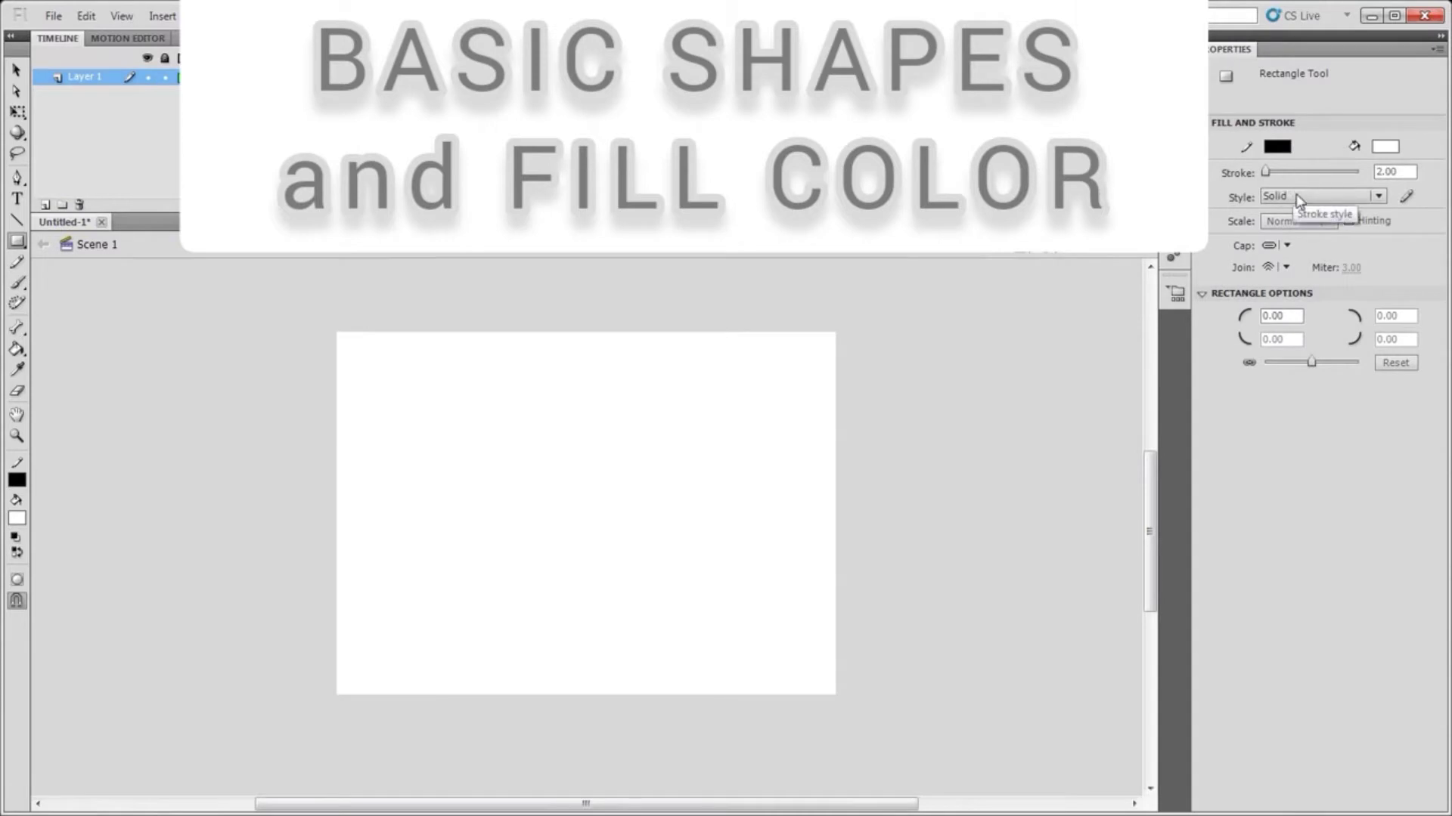
{"action": "left_click", "coordinate": [1378, 196]}
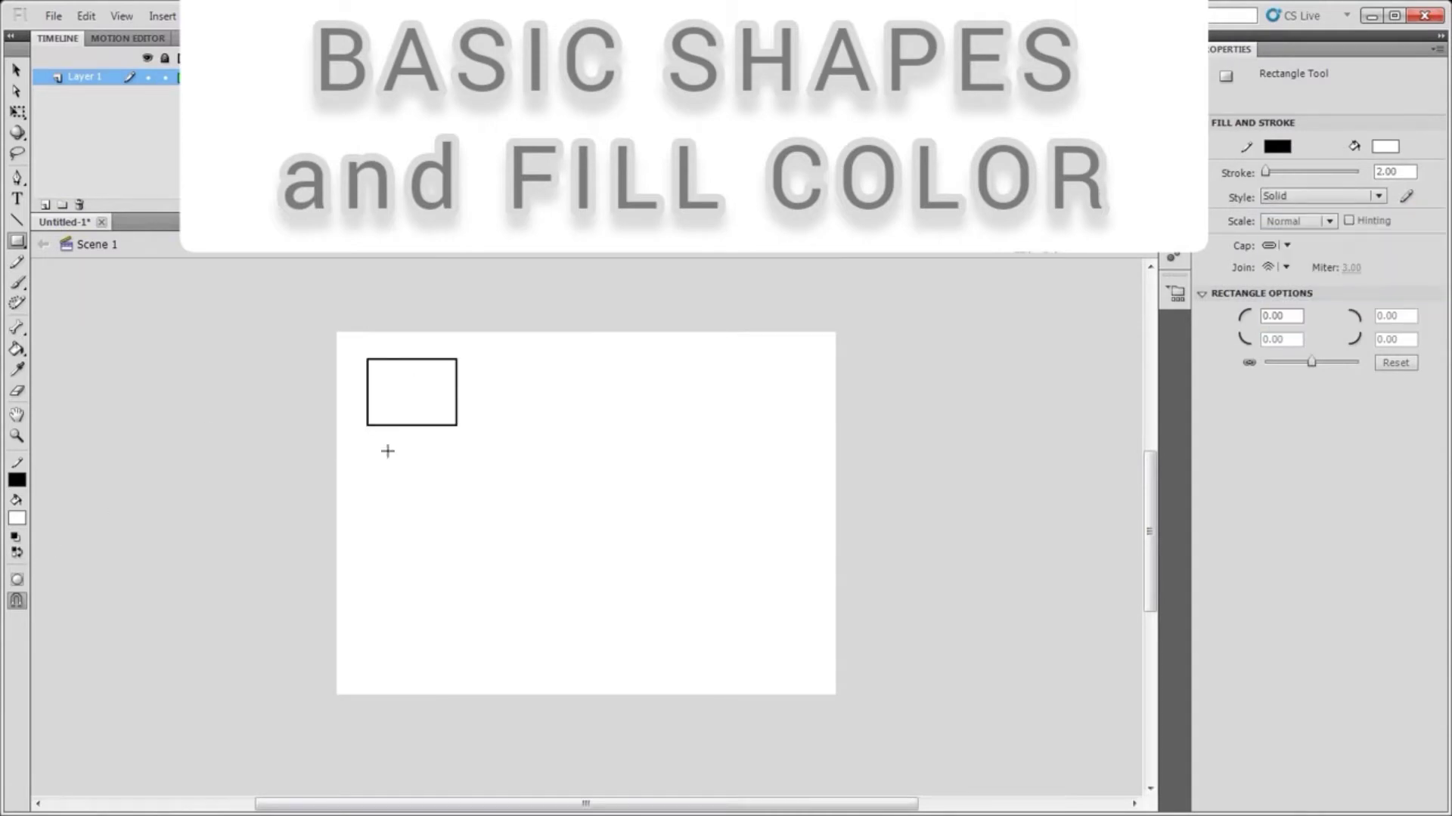
Select the rectangle's interior fill and recolour it yellow, then deselect it
{"action": "left_click", "coordinate": [17, 71]}
{"action": "left_click", "coordinate": [406, 393]}
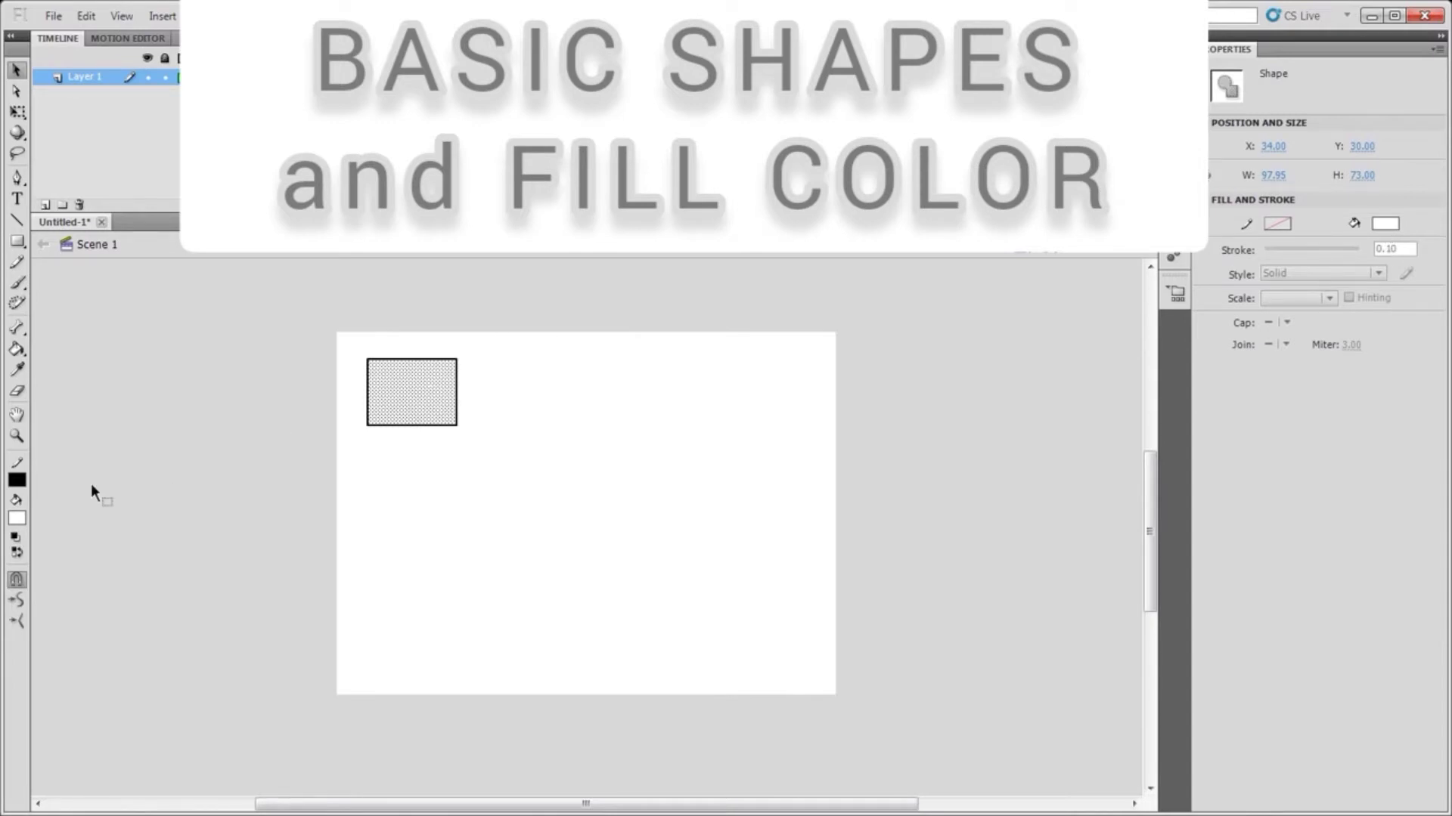
{"action": "left_click", "coordinate": [17, 518]}
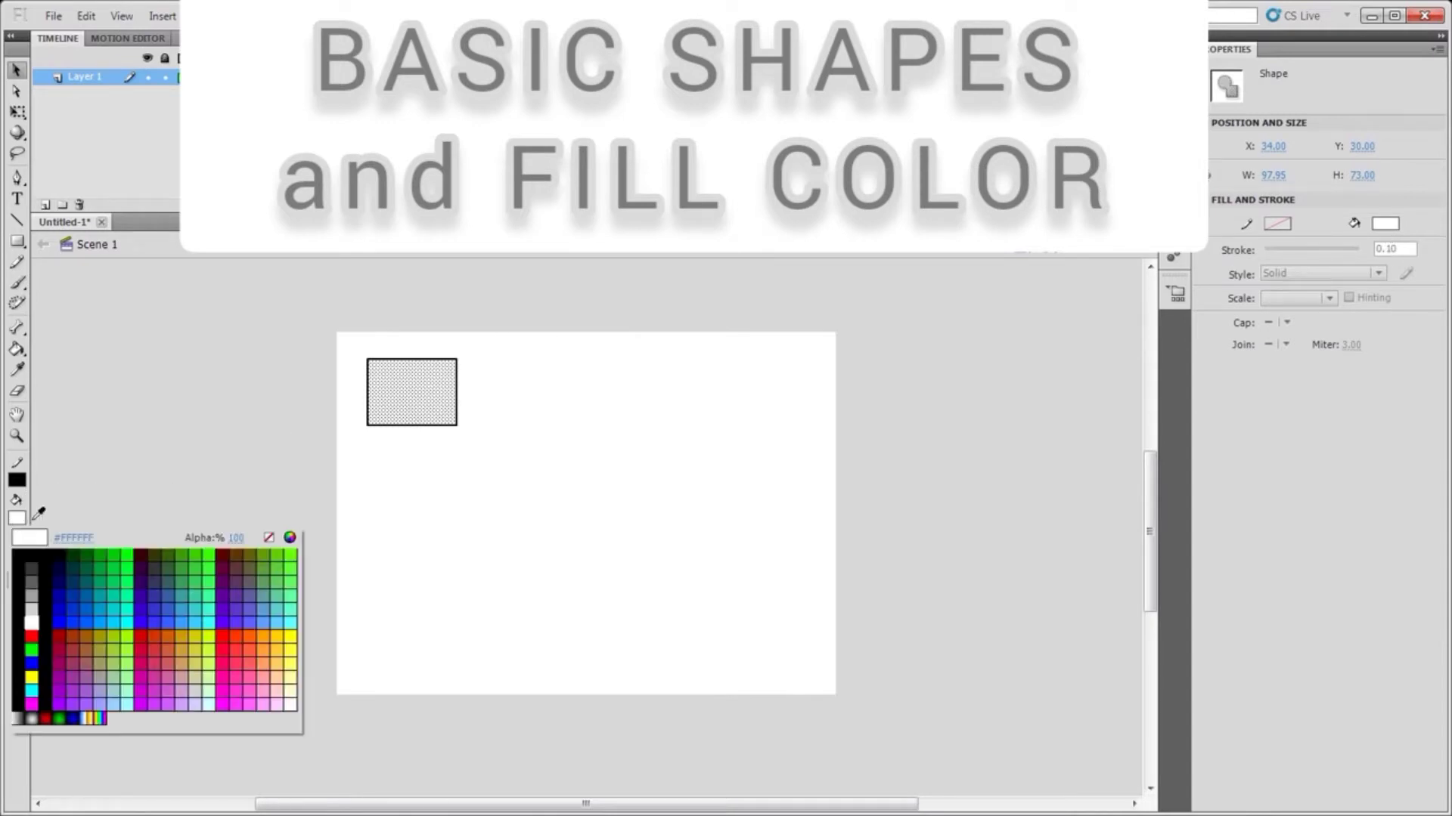
{"action": "left_click", "coordinate": [208, 561]}
{"action": "left_click", "coordinate": [1385, 222]}
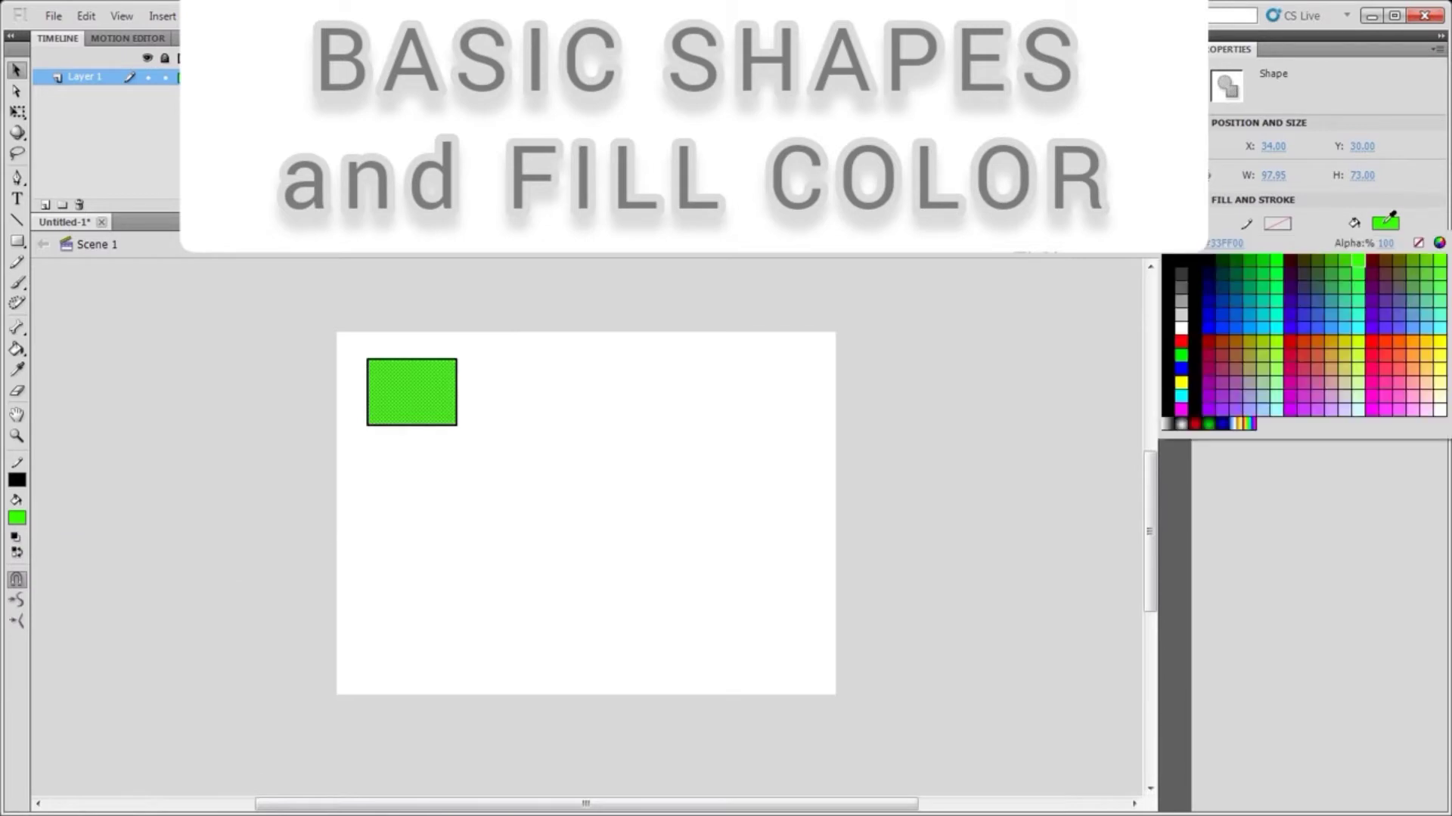
{"action": "left_click", "coordinate": [1431, 342]}
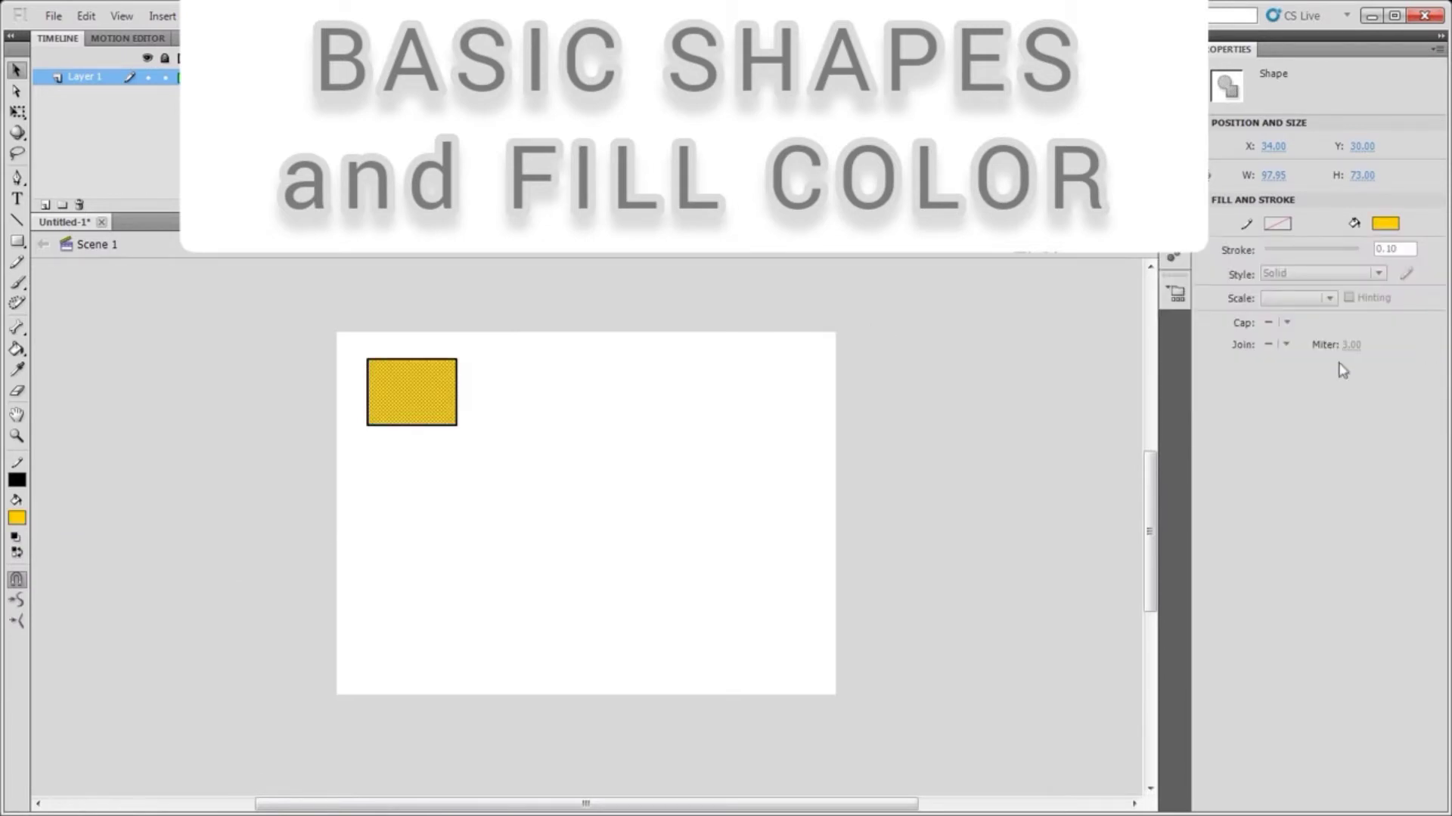
{"action": "left_click", "coordinate": [442, 457]}
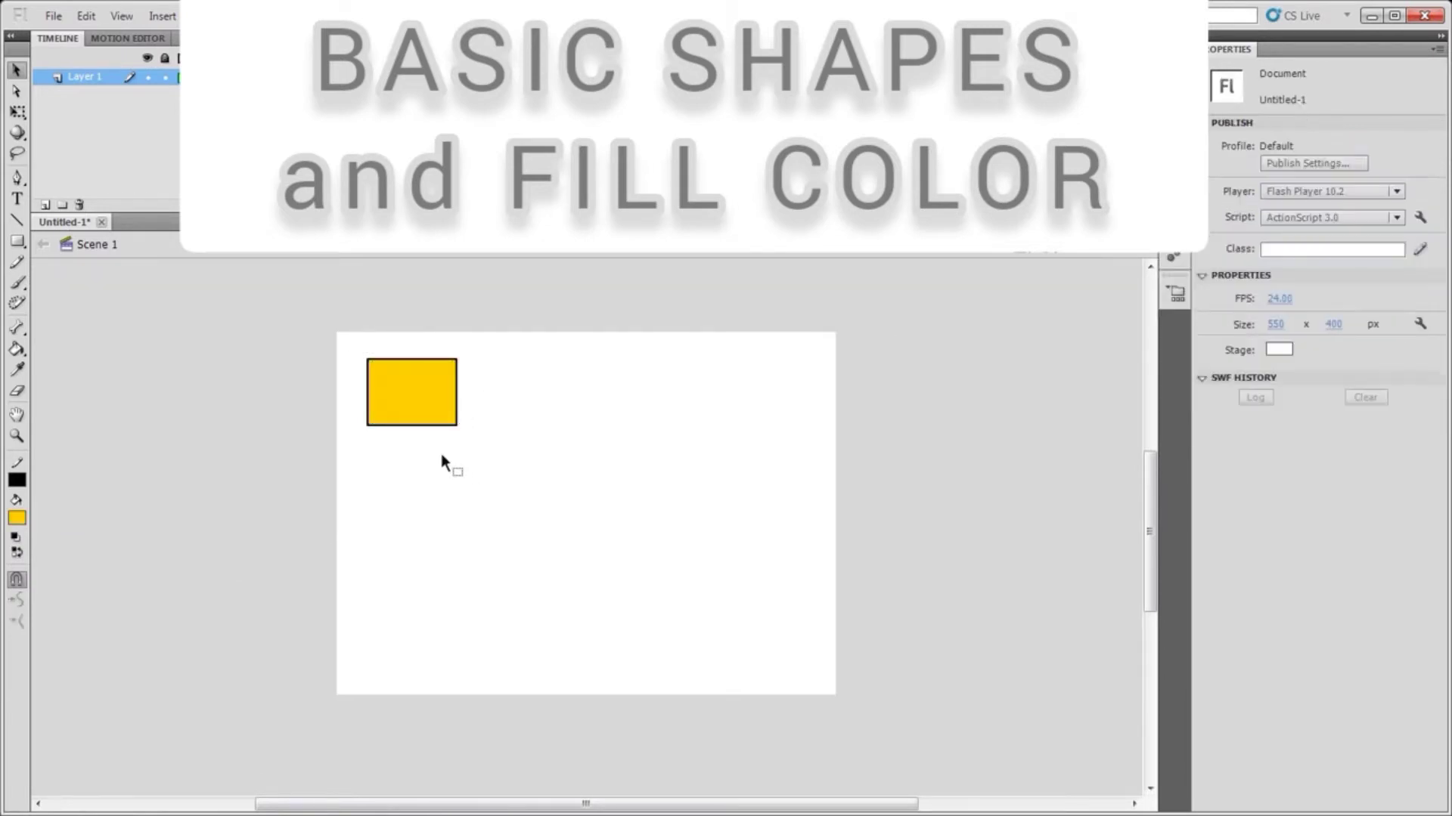
Select the rectangle's top edge and change its stroke colour to green
{"action": "left_click", "coordinate": [387, 360]}
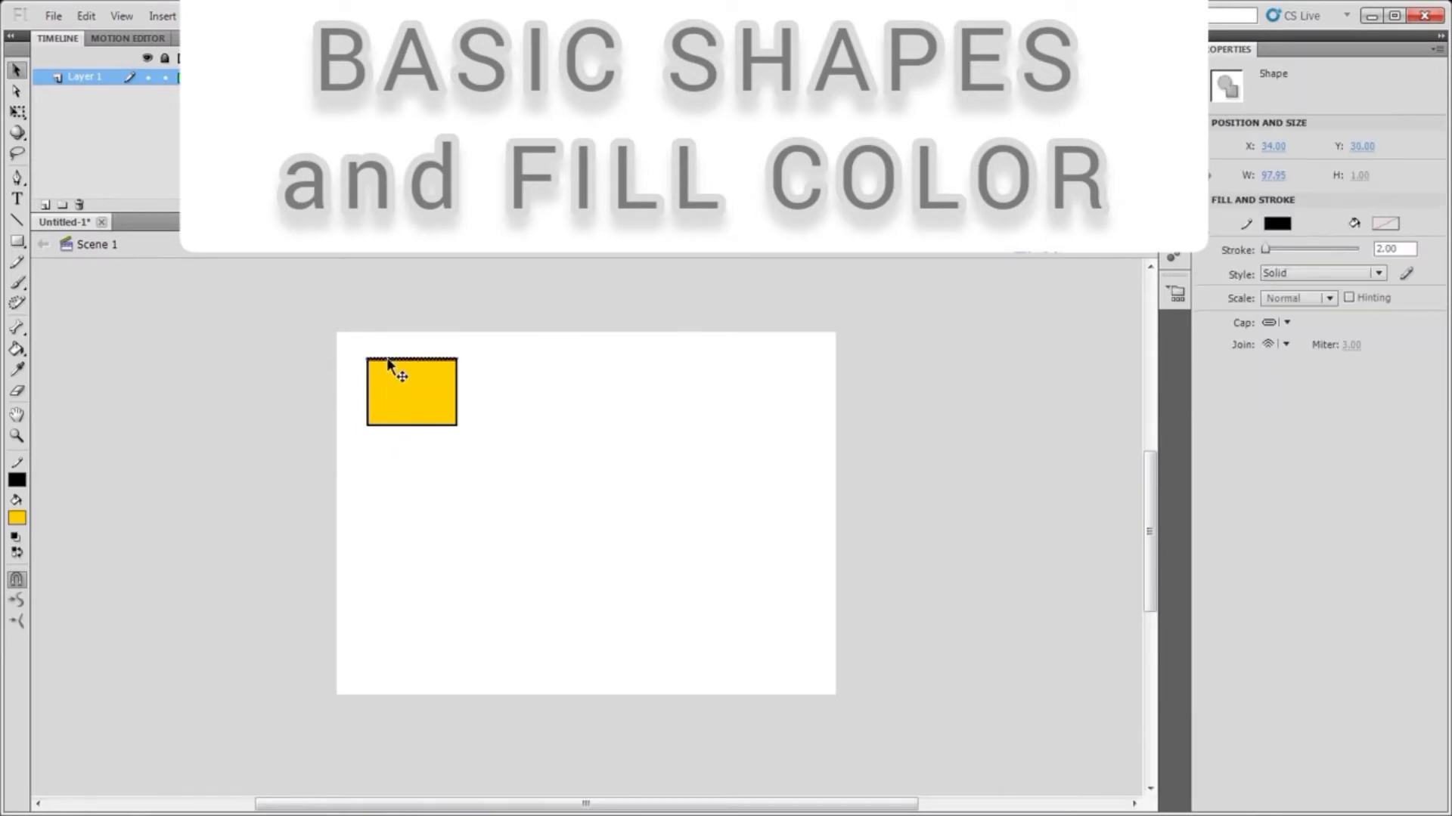
{"action": "left_click", "coordinate": [1288, 224]}
{"action": "left_click", "coordinate": [1268, 274]}
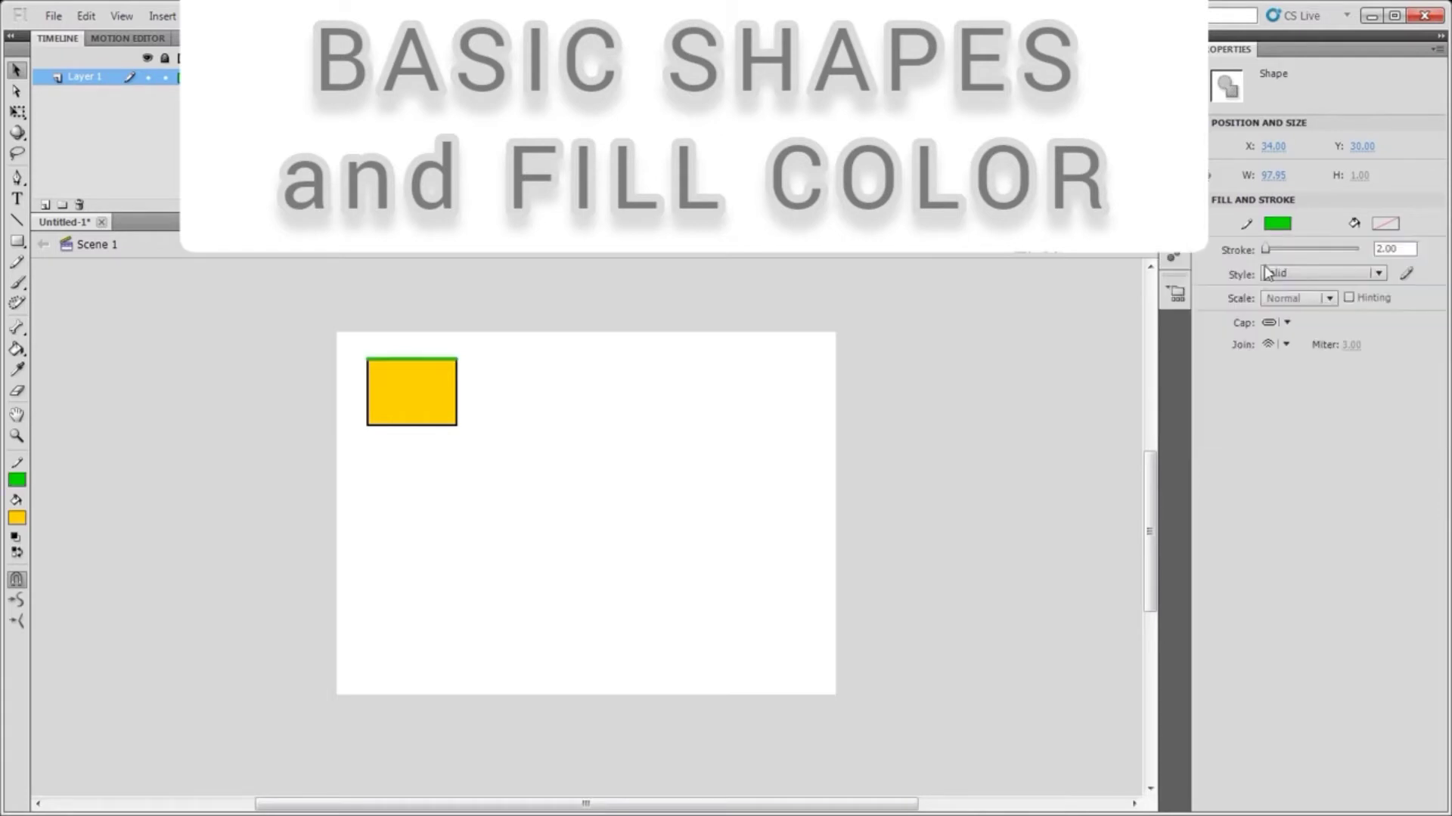
{"action": "left_click", "coordinate": [531, 396]}
Select the rectangle's entire outline and change its stroke colour to green
{"action": "left_click", "coordinate": [409, 358]}
{"action": "double_click", "coordinate": [457, 405]}
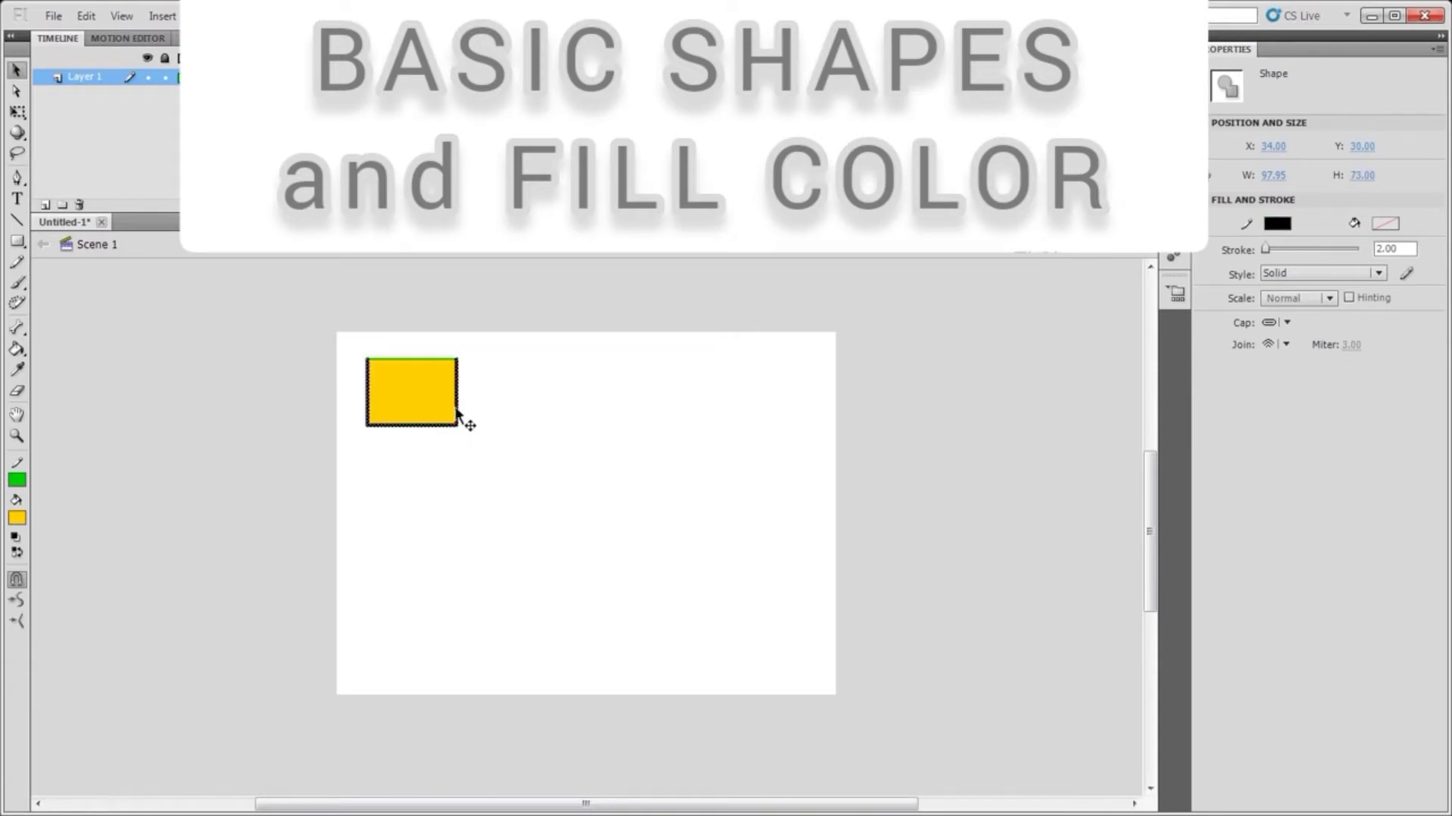
{"action": "left_click", "coordinate": [1286, 224]}
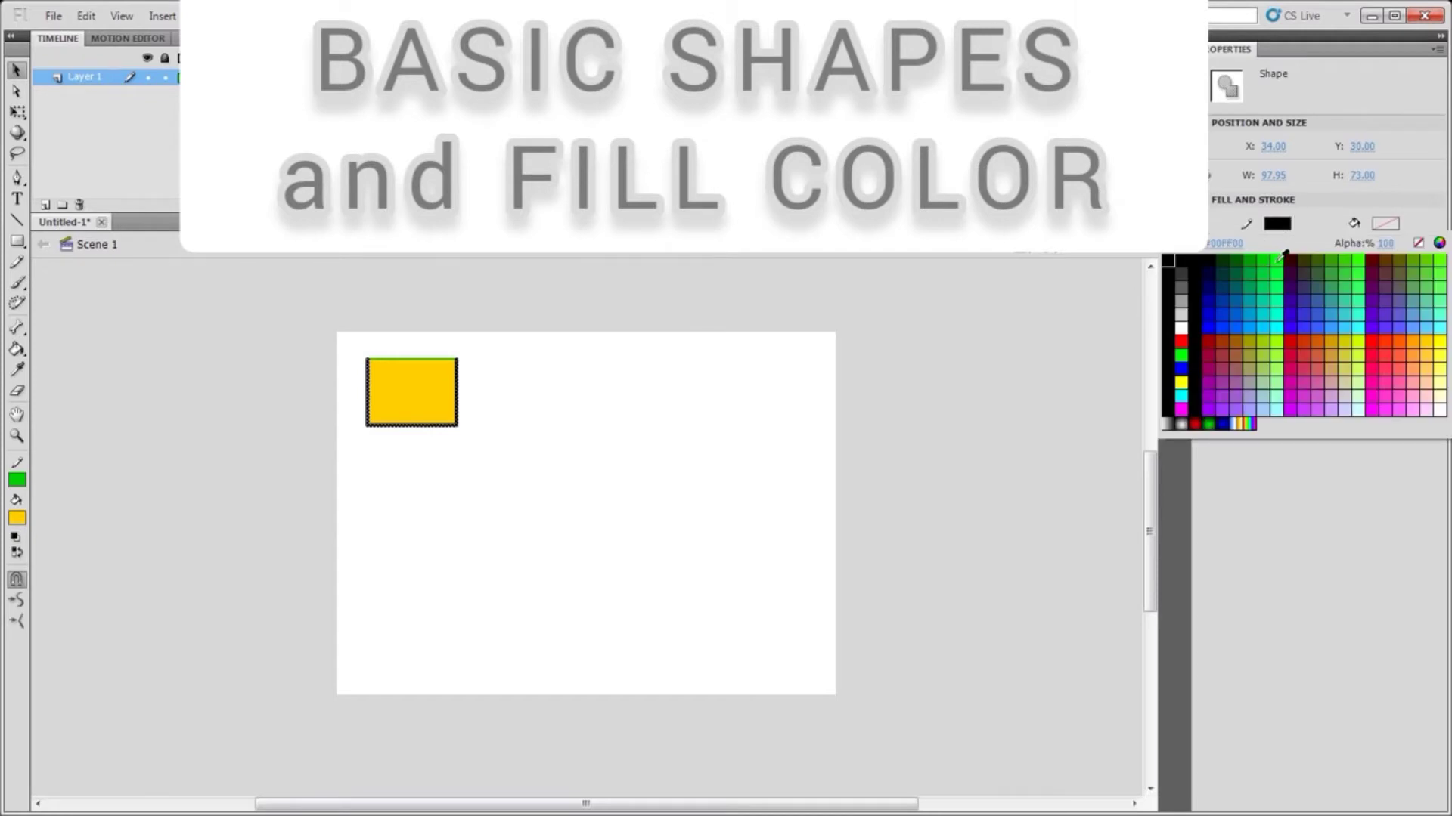
{"action": "left_click", "coordinate": [1282, 259]}
{"action": "left_click", "coordinate": [502, 447]}
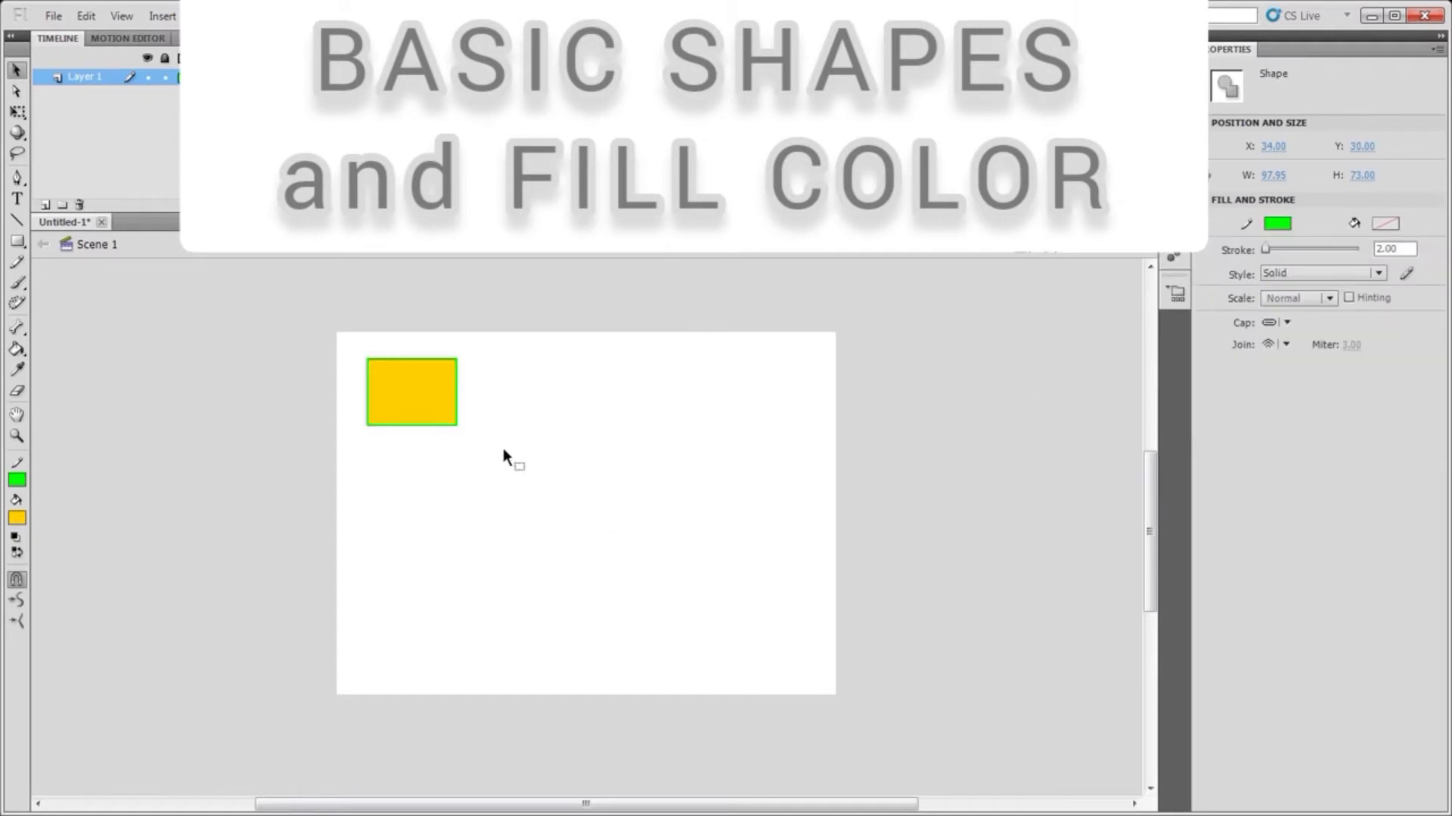
Reselect the rectangle's outline and set its stroke colour back to black
{"action": "left_click", "coordinate": [393, 360]}
{"action": "left_click", "coordinate": [458, 387], "text": "shift"}
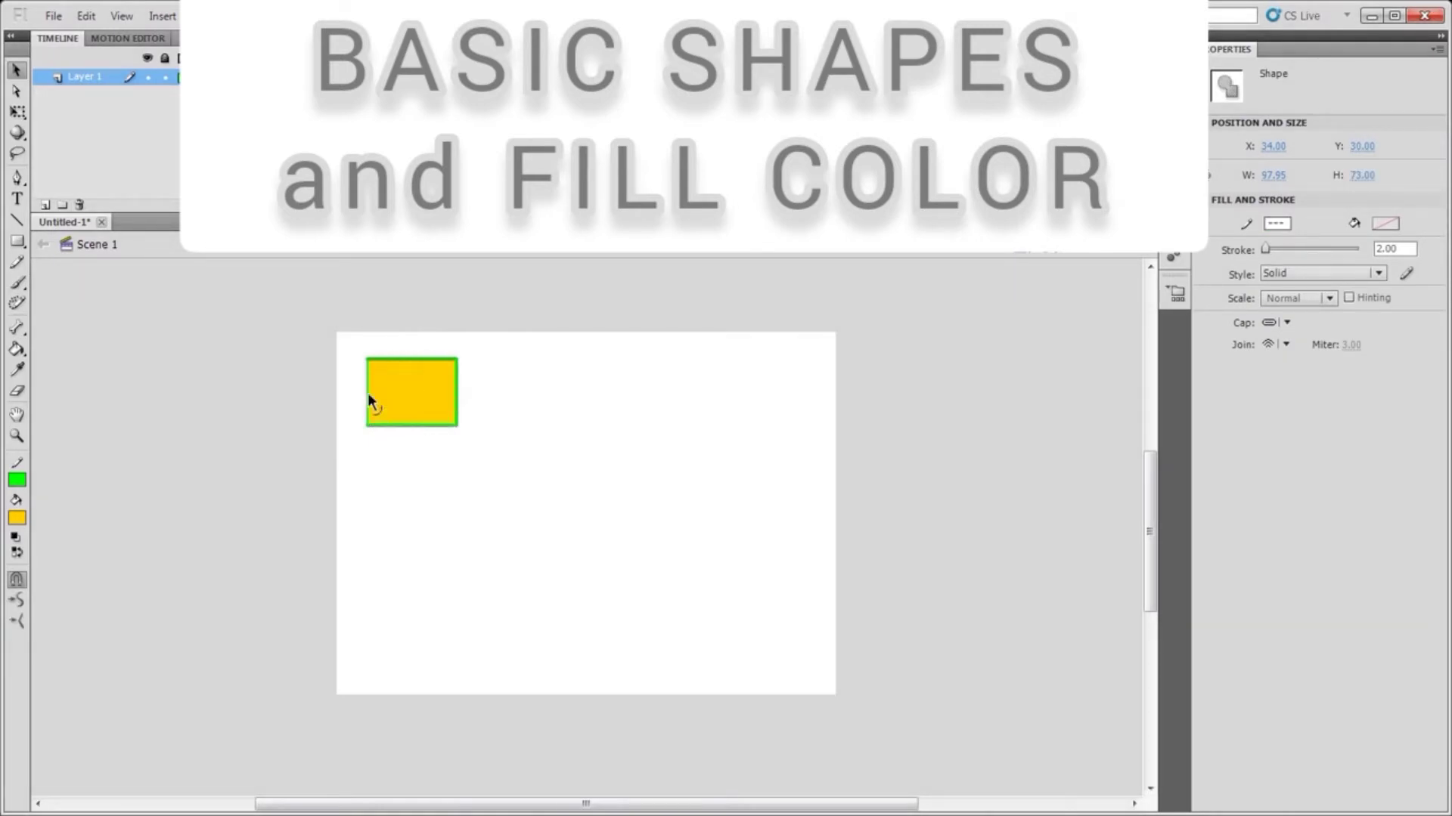
{"action": "left_click", "coordinate": [1277, 224]}
{"action": "left_click", "coordinate": [1193, 259]}
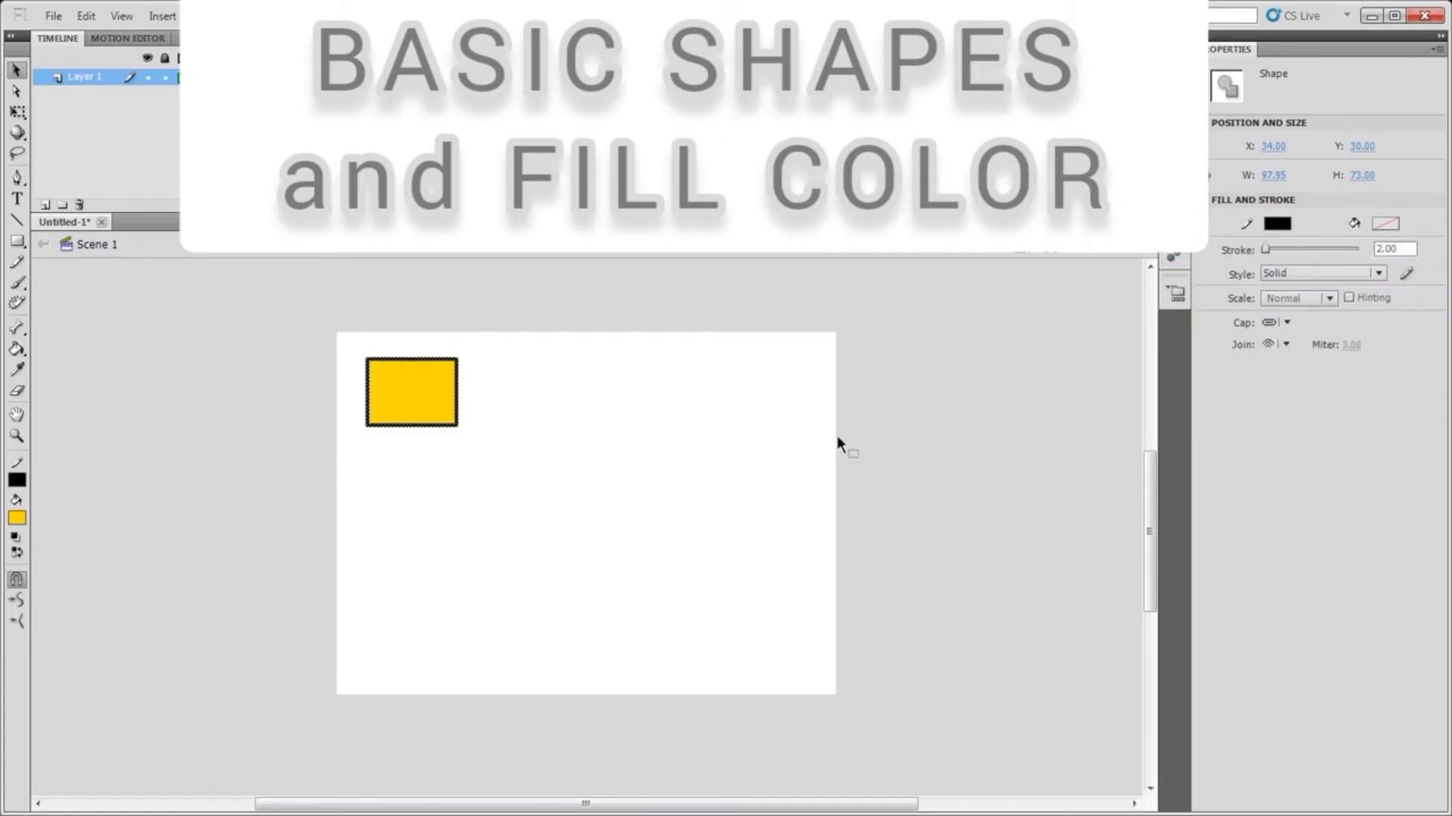
{"action": "left_click", "coordinate": [537, 458]}
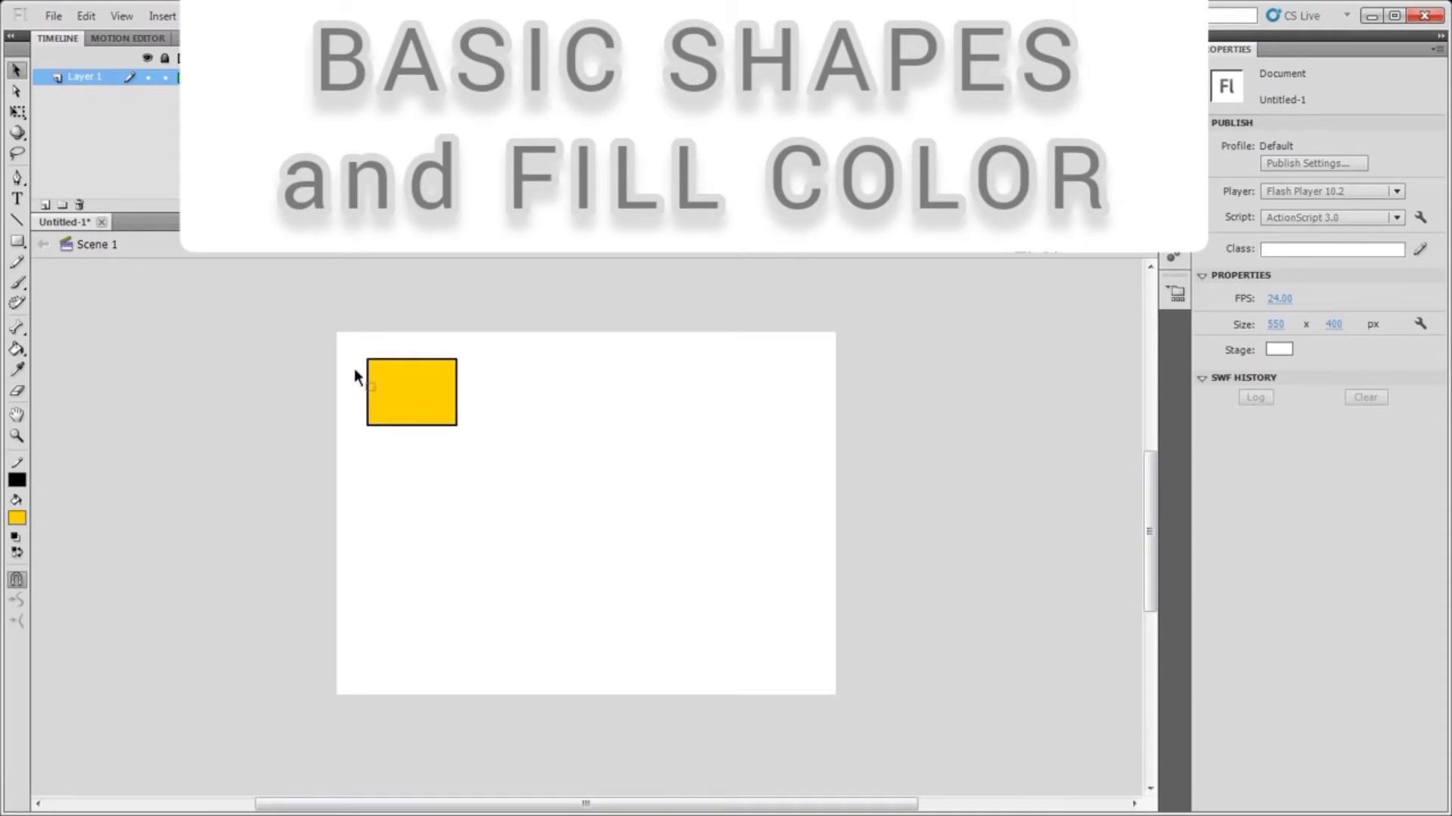
Switch to the Oval tool and draw an ellipse to the right of the rectangle
{"action": "left_click", "coordinate": [17, 242]}
{"action": "left_click", "coordinate": [17, 242]}
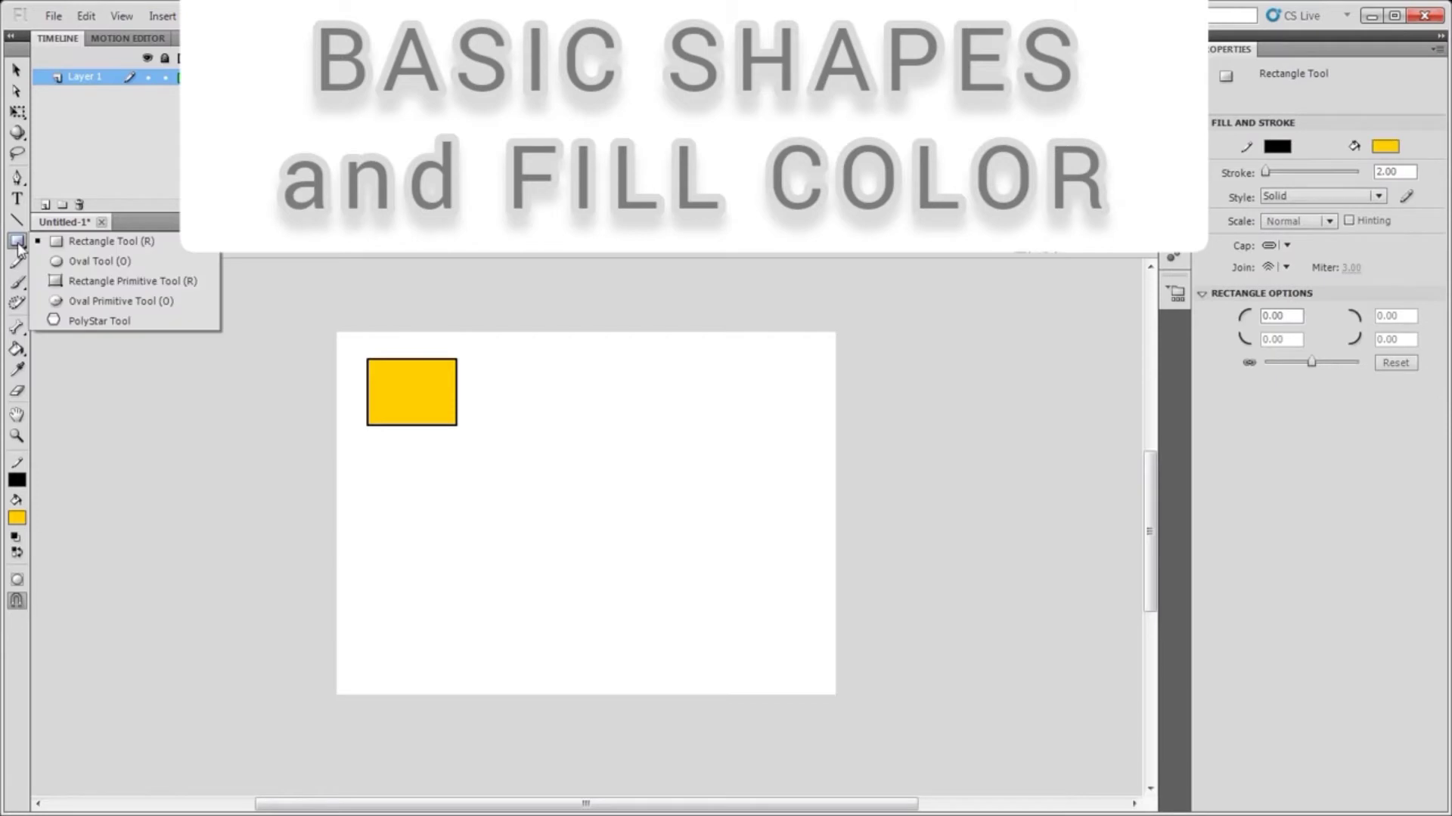
{"action": "left_click", "coordinate": [99, 261]}
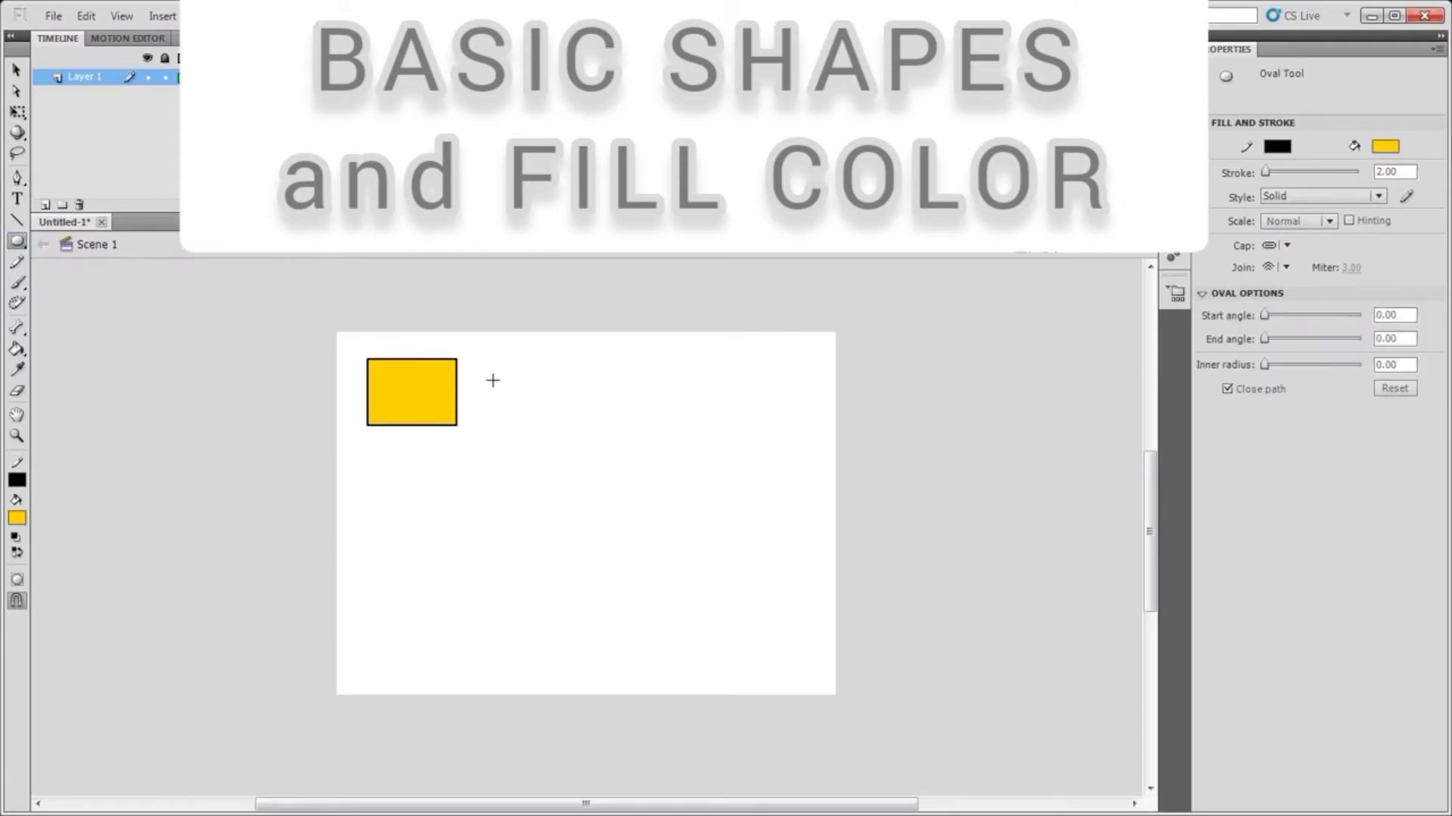
{"action": "left_click_drag", "start_coordinate": [493, 375], "coordinate": [585, 421]}
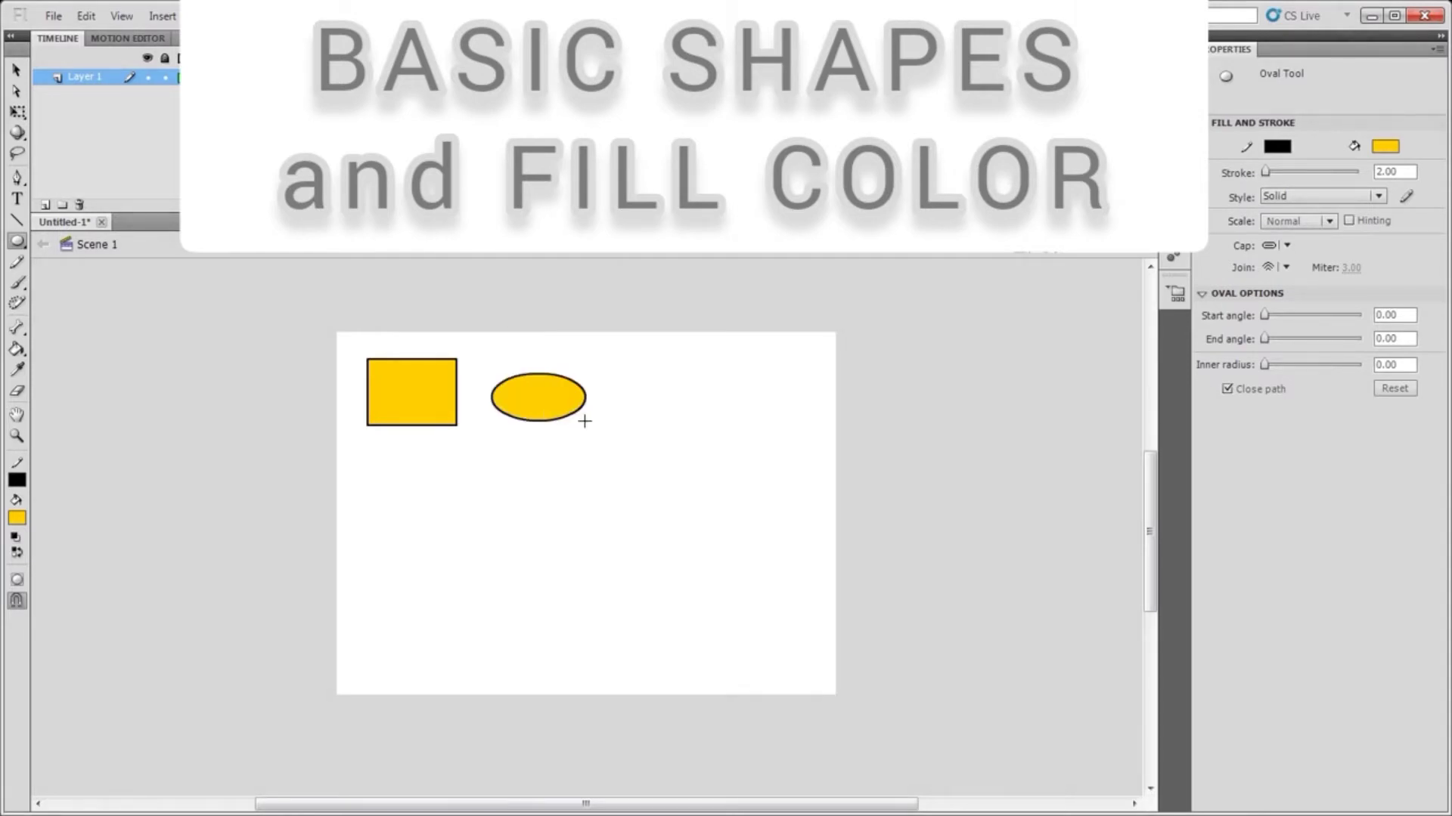
Draw two circles to the right of the ellipse with the Oval tool
{"action": "mouse_move", "coordinate": [615, 374]}
{"action": "left_mouse_down"}
{"action": "mouse_move", "coordinate": [706, 402]}
{"action": "mouse_move", "coordinate": [663, 382]}
{"action": "left_mouse_up"}
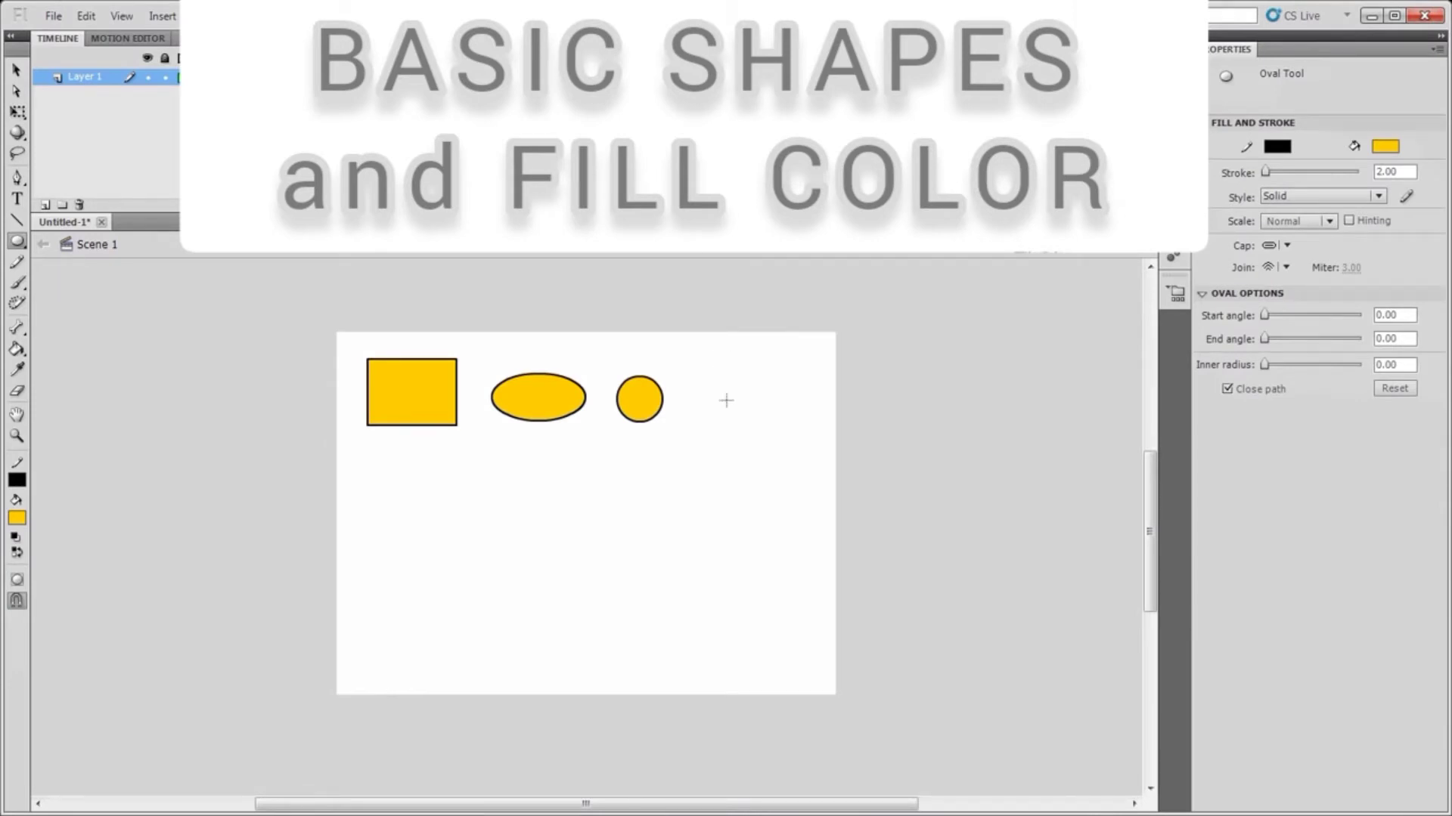
{"action": "left_click_drag", "start_coordinate": [726, 401], "coordinate": [756, 425]}
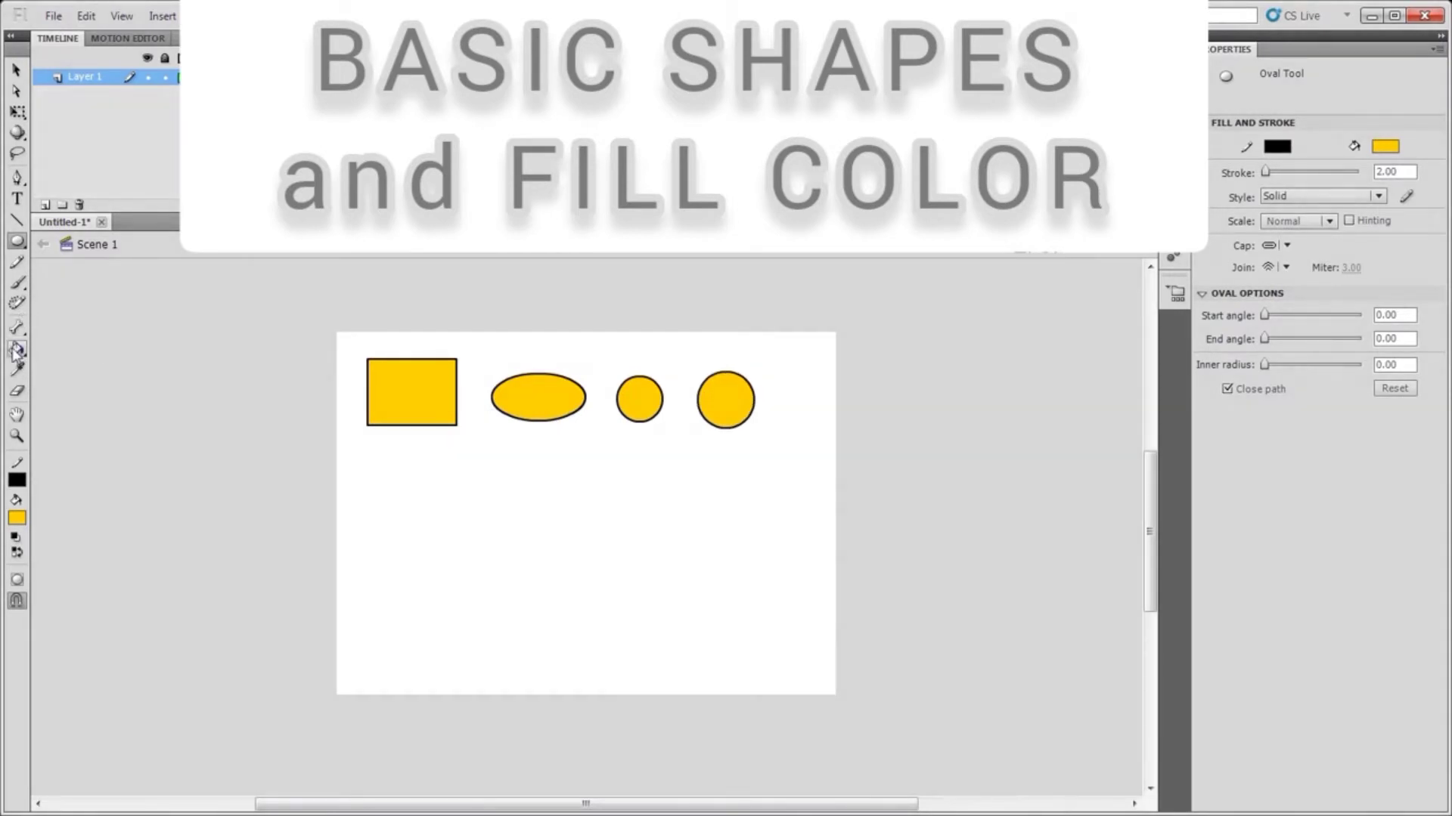
Switch through the shape tools to the Rectangle Primitive tool and then the PolyStar tool
{"action": "left_click", "coordinate": [18, 241]}
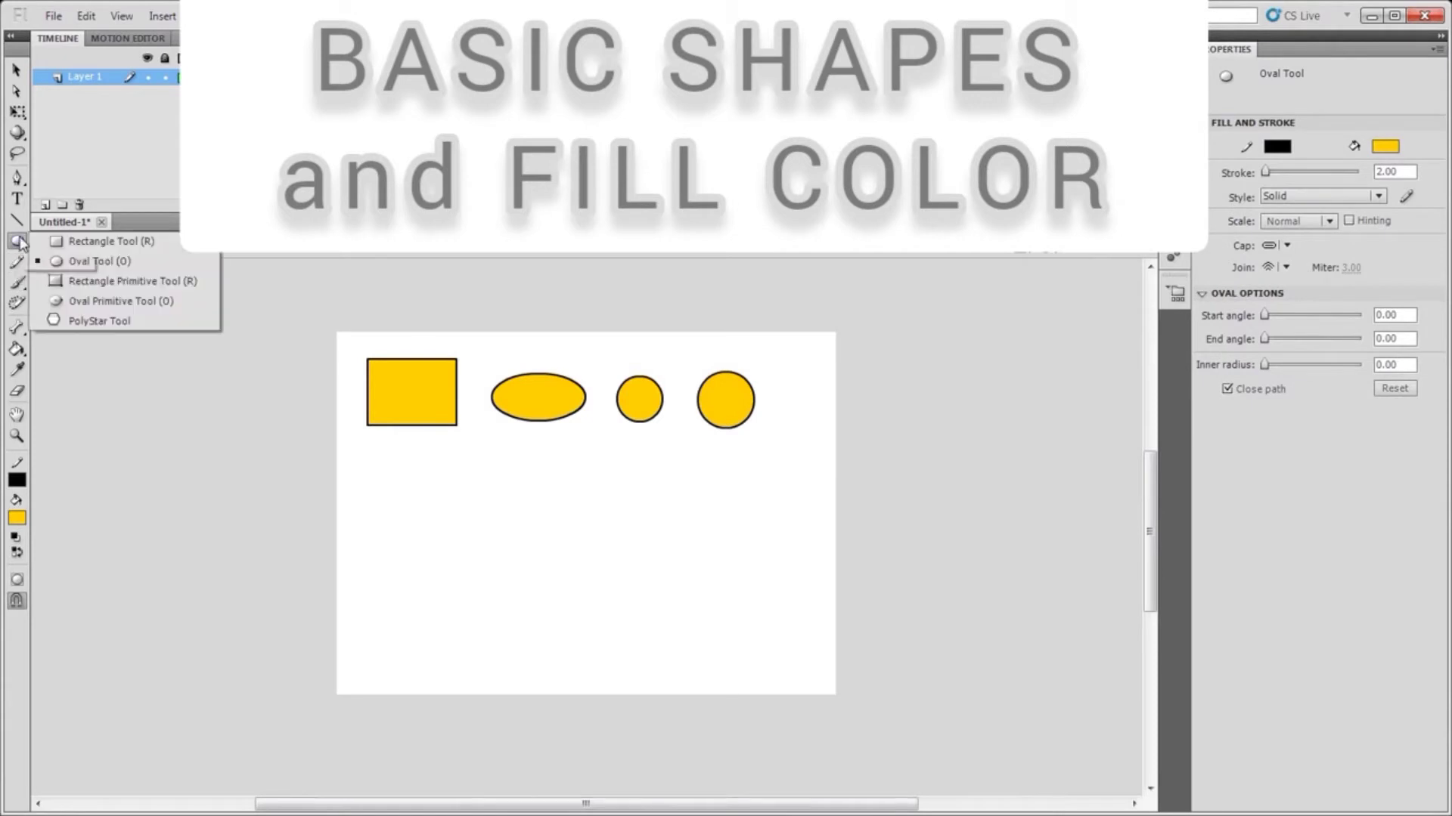
{"action": "left_click", "coordinate": [106, 281]}
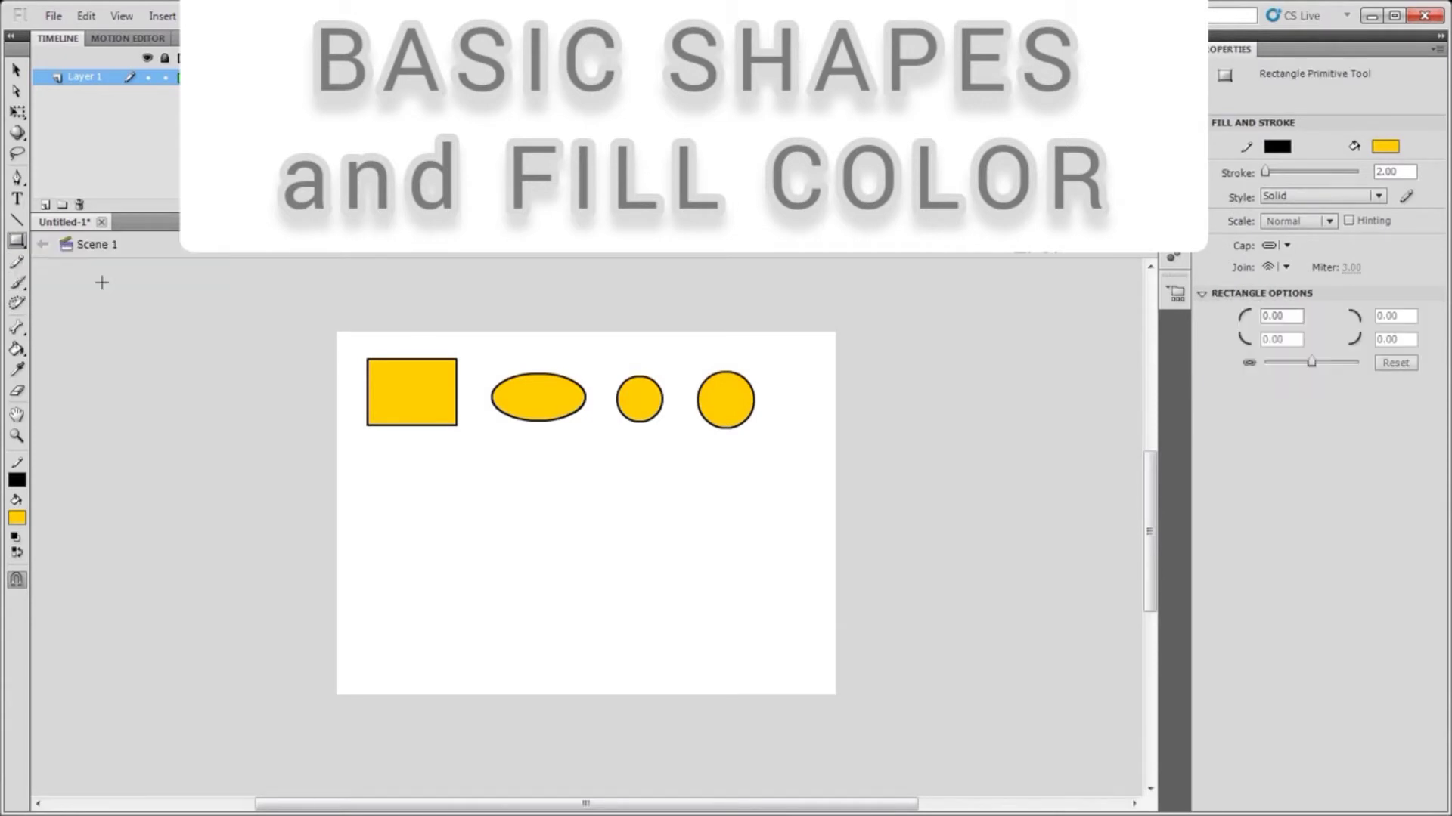
{"action": "left_click", "coordinate": [20, 243]}
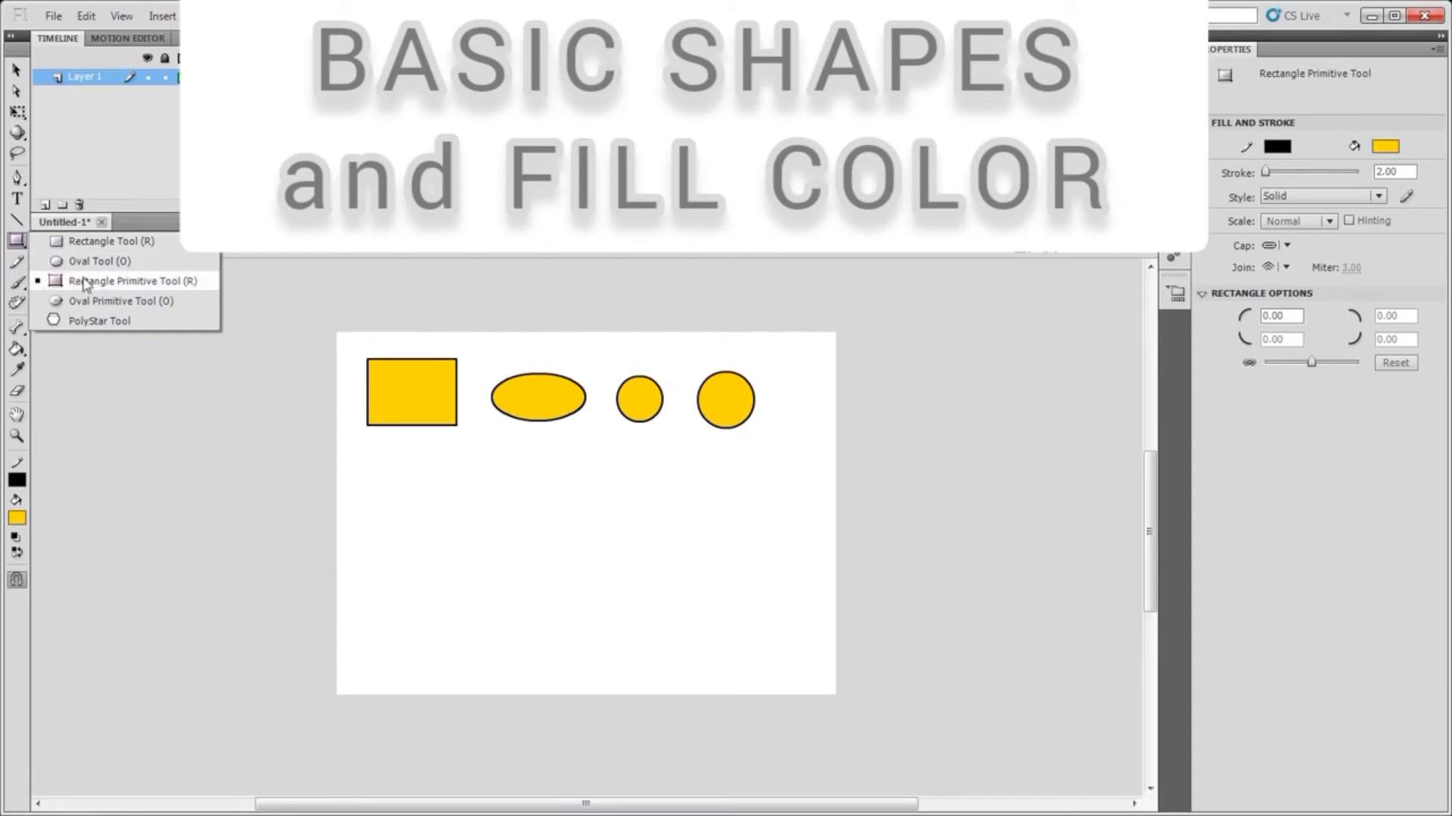
{"action": "left_click", "coordinate": [84, 323]}
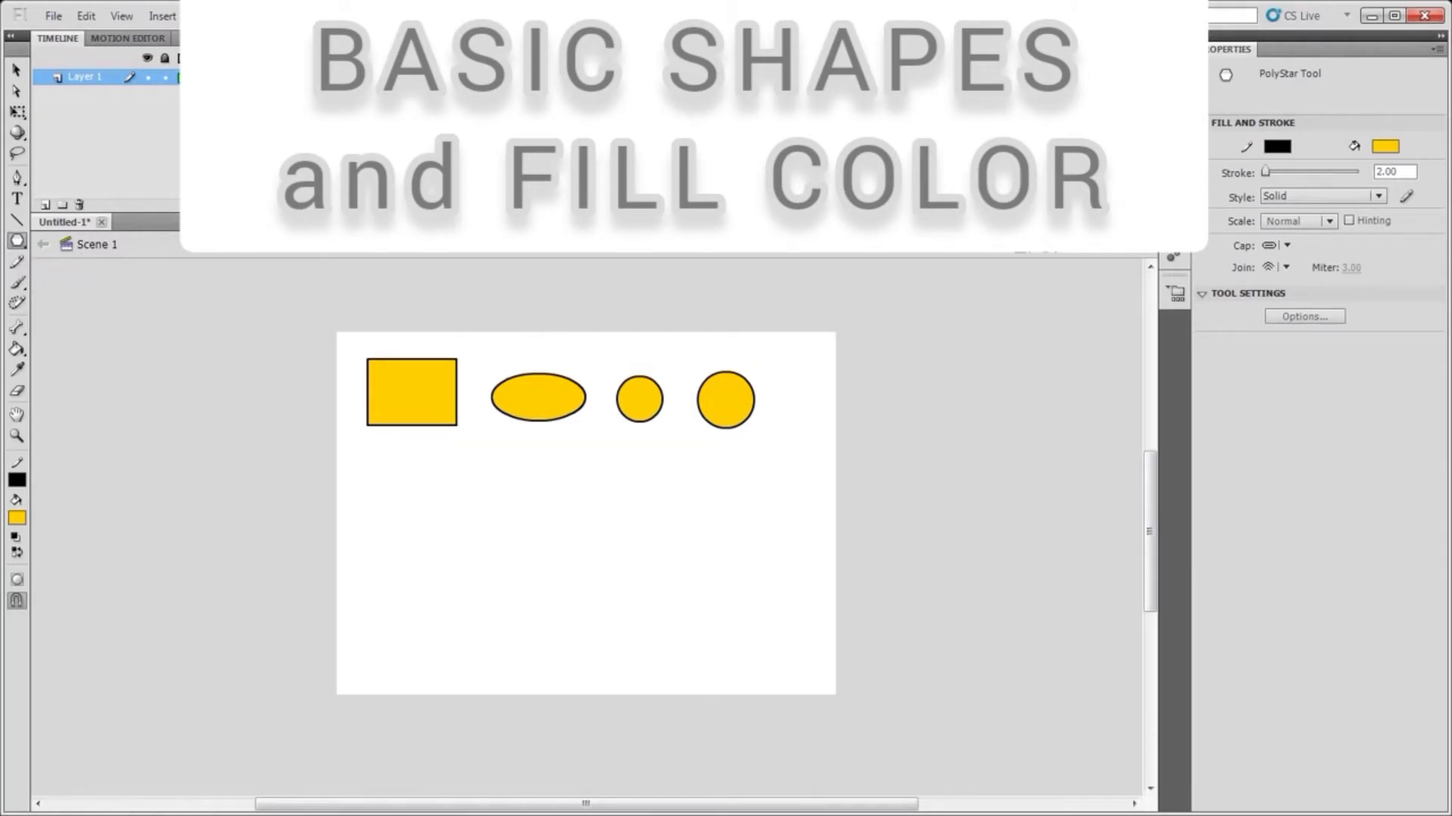
Open the PolyStar tool settings and set its style to star
{"action": "left_click", "coordinate": [1307, 318]}
{"action": "left_click", "coordinate": [799, 376]}
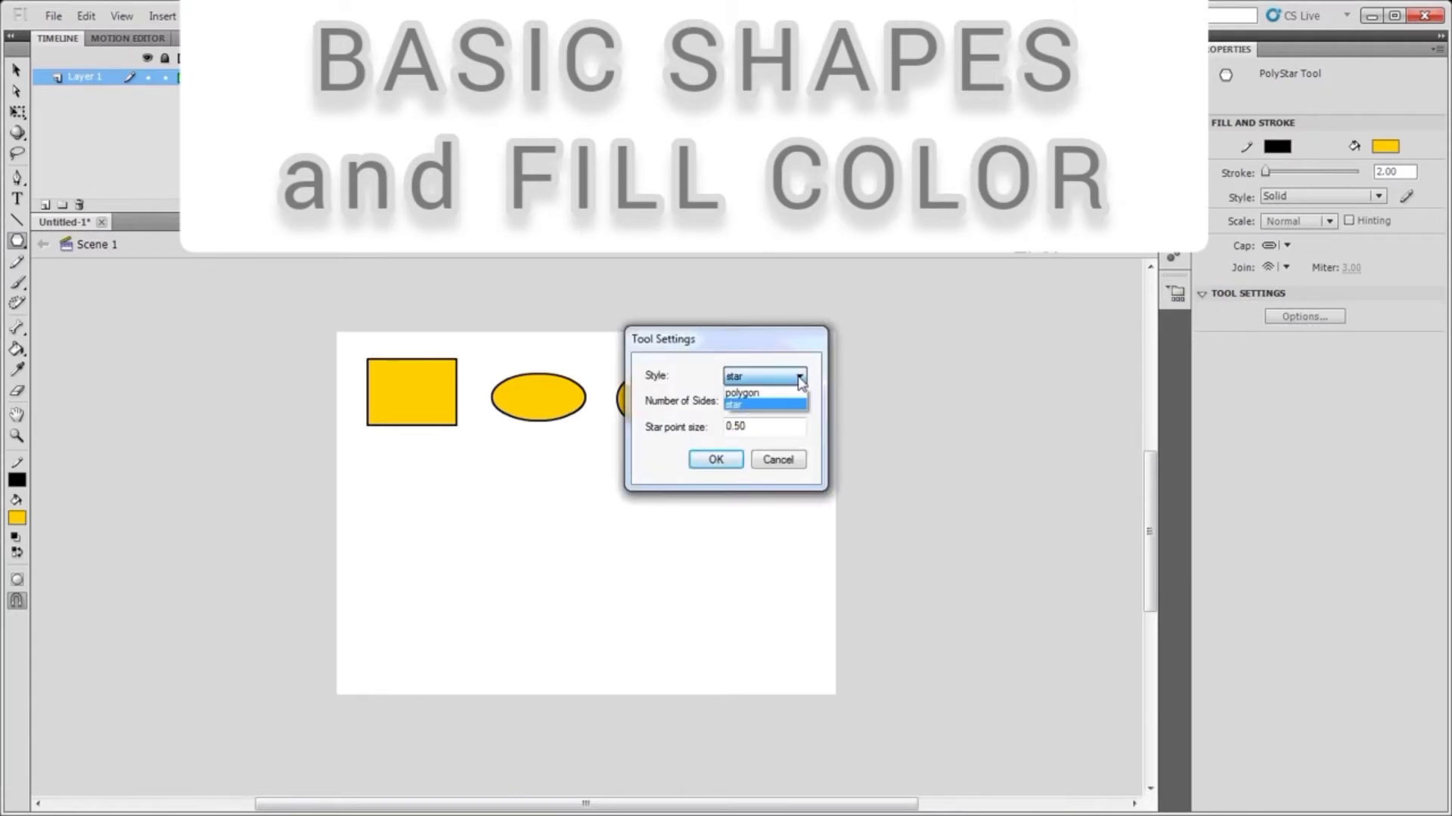
{"action": "left_click", "coordinate": [783, 404]}
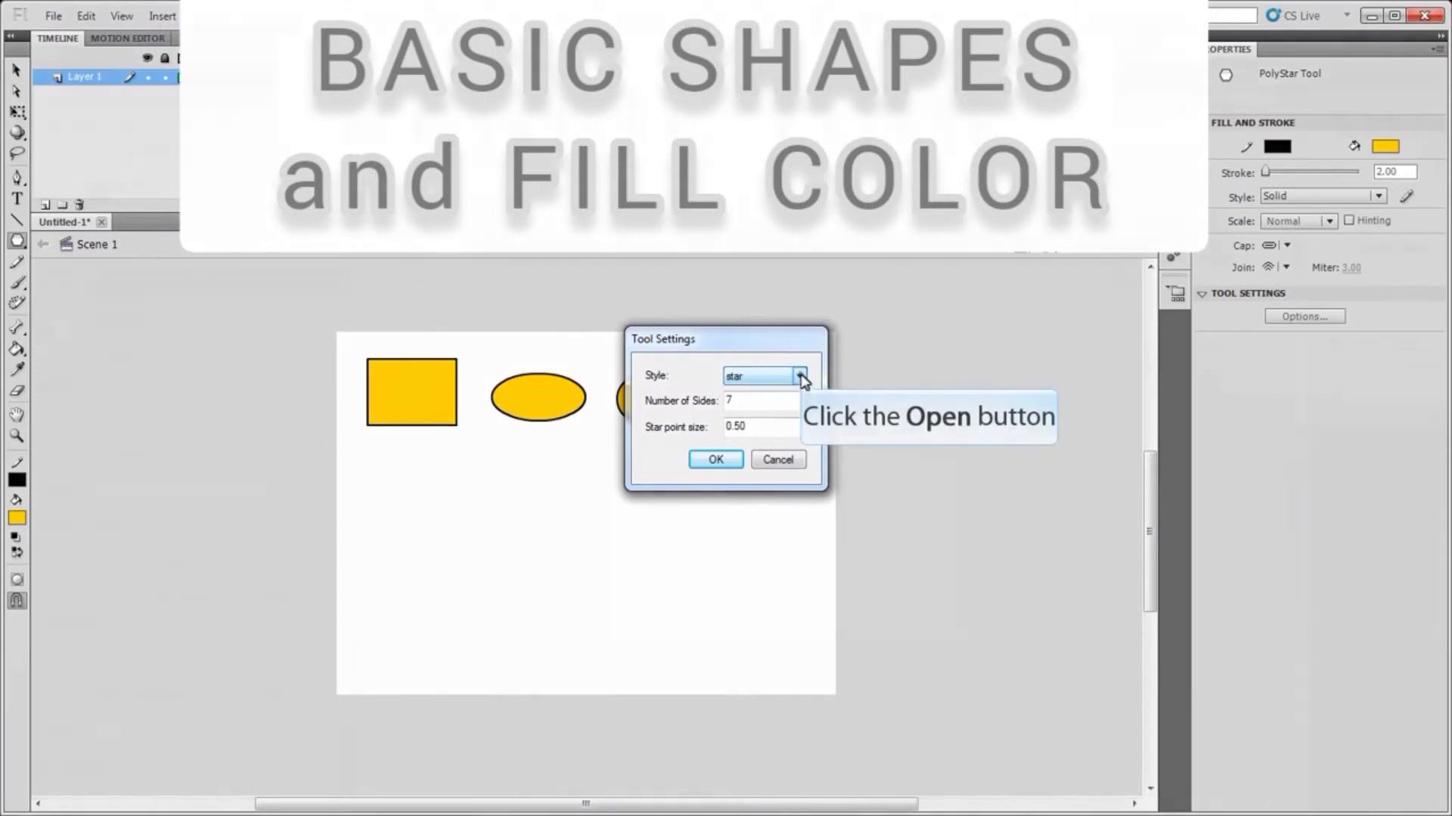
{"action": "left_click", "coordinate": [799, 376]}
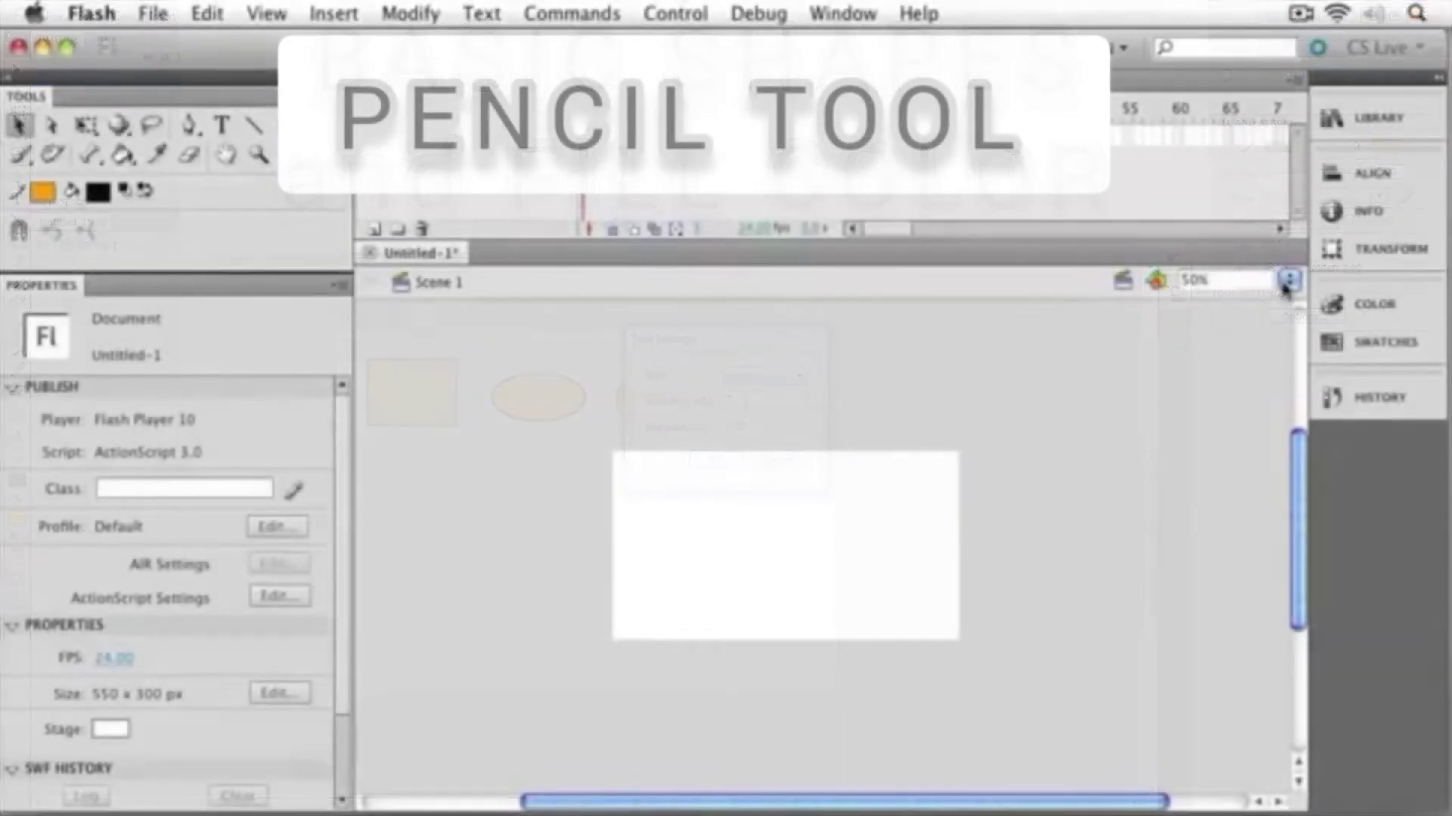
Set the Pencil tool's mode to Smooth and toggle Object Drawing mode
{"action": "left_click", "coordinate": [1285, 281]}
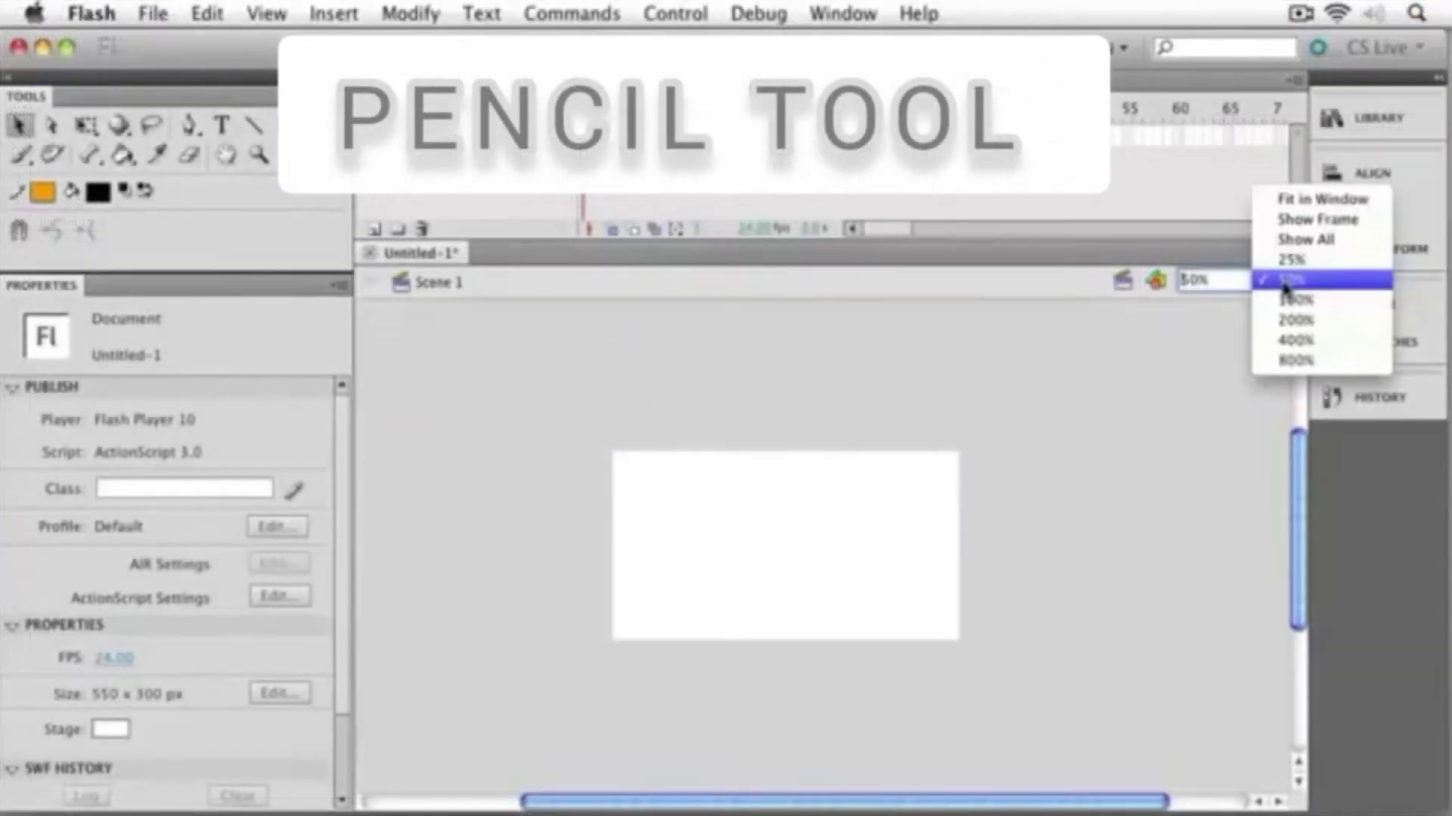
{"action": "left_click", "coordinate": [1294, 300]}
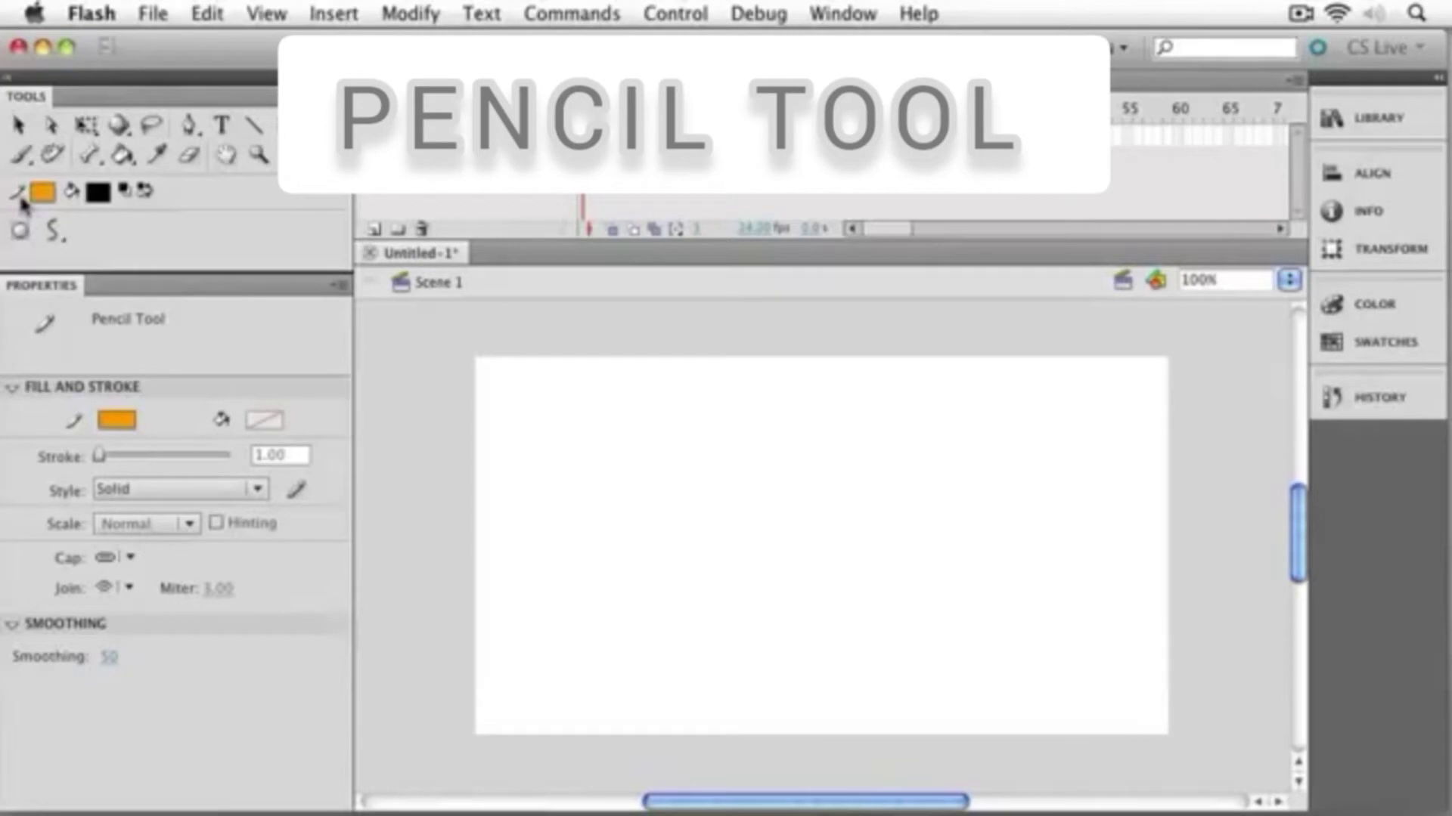
{"action": "left_click", "coordinate": [55, 231]}
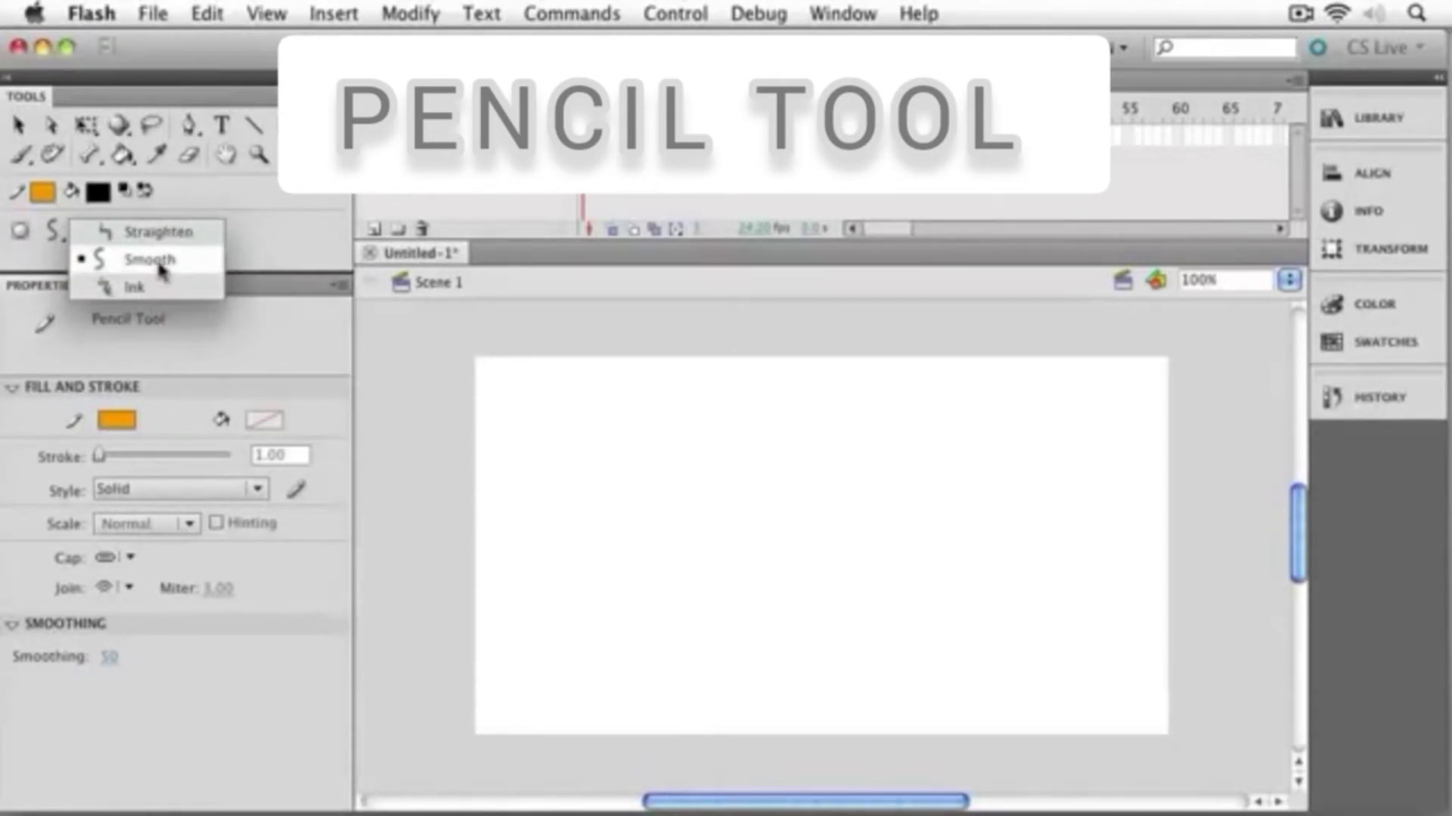
{"action": "left_click", "coordinate": [158, 261]}
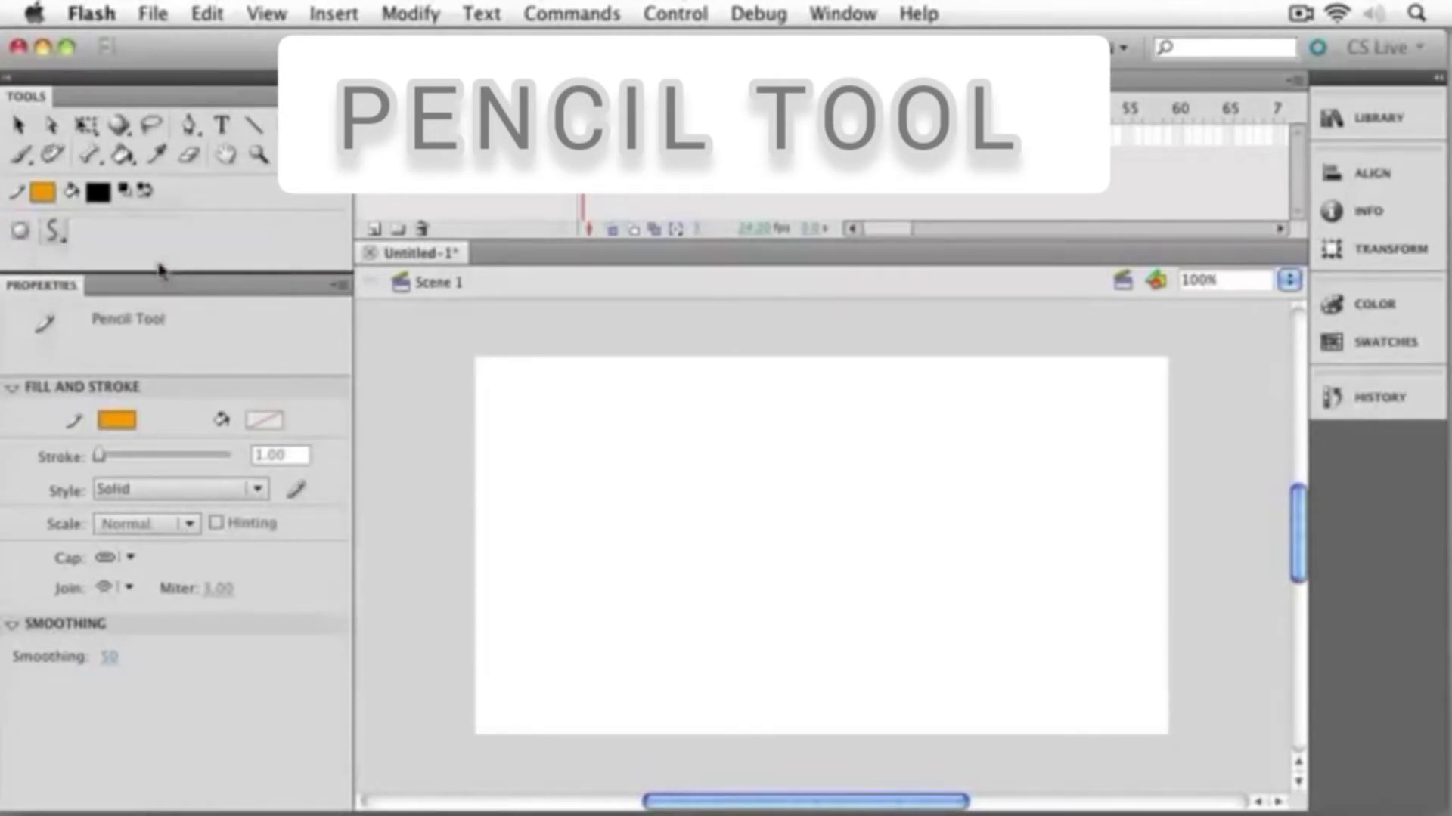
{"action": "left_click", "coordinate": [22, 240]}
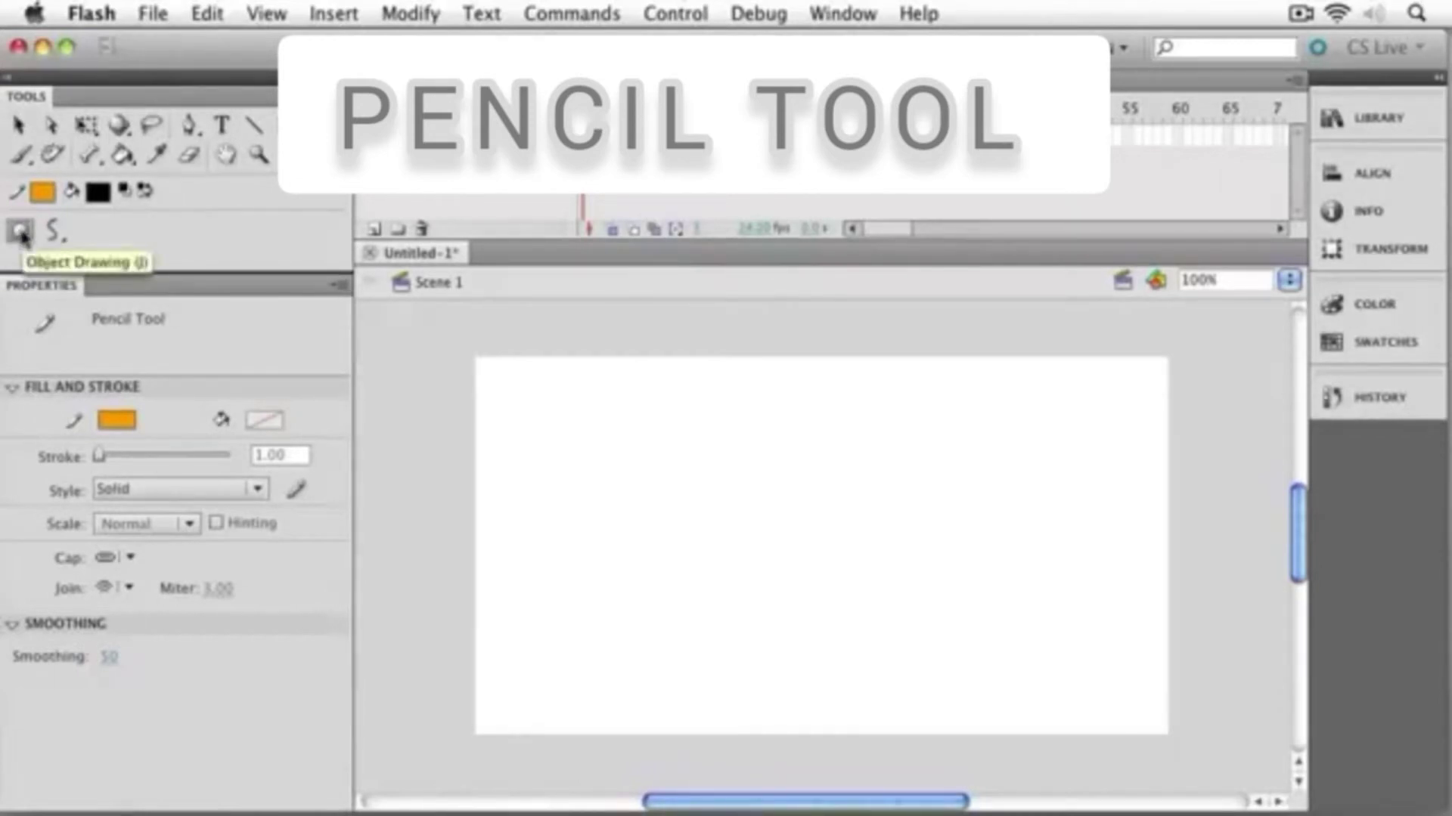
{"action": "left_click", "coordinate": [22, 238]}
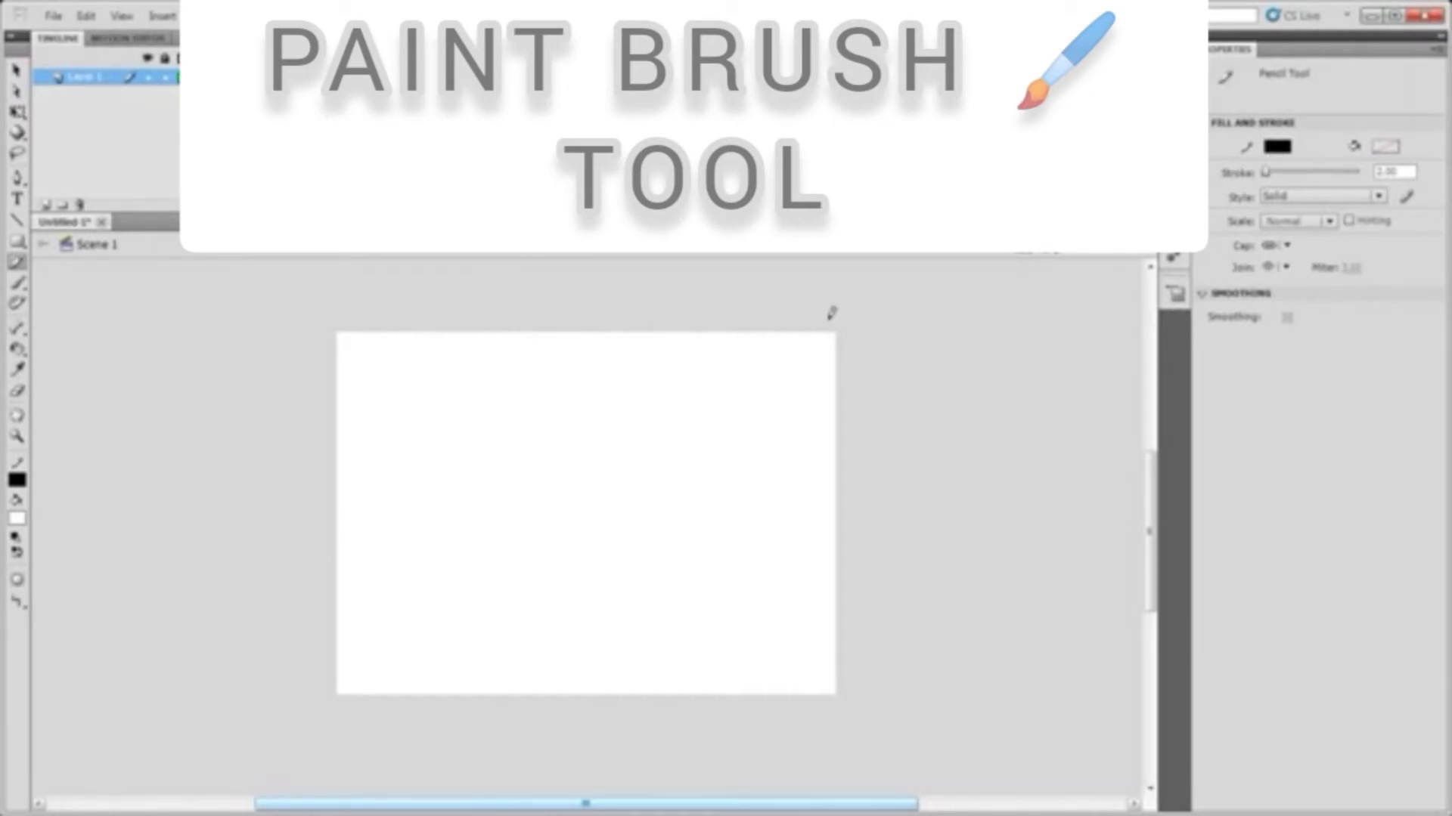
Switch to the Brush tool and set its fill colour to black
{"action": "left_click", "coordinate": [18, 285]}
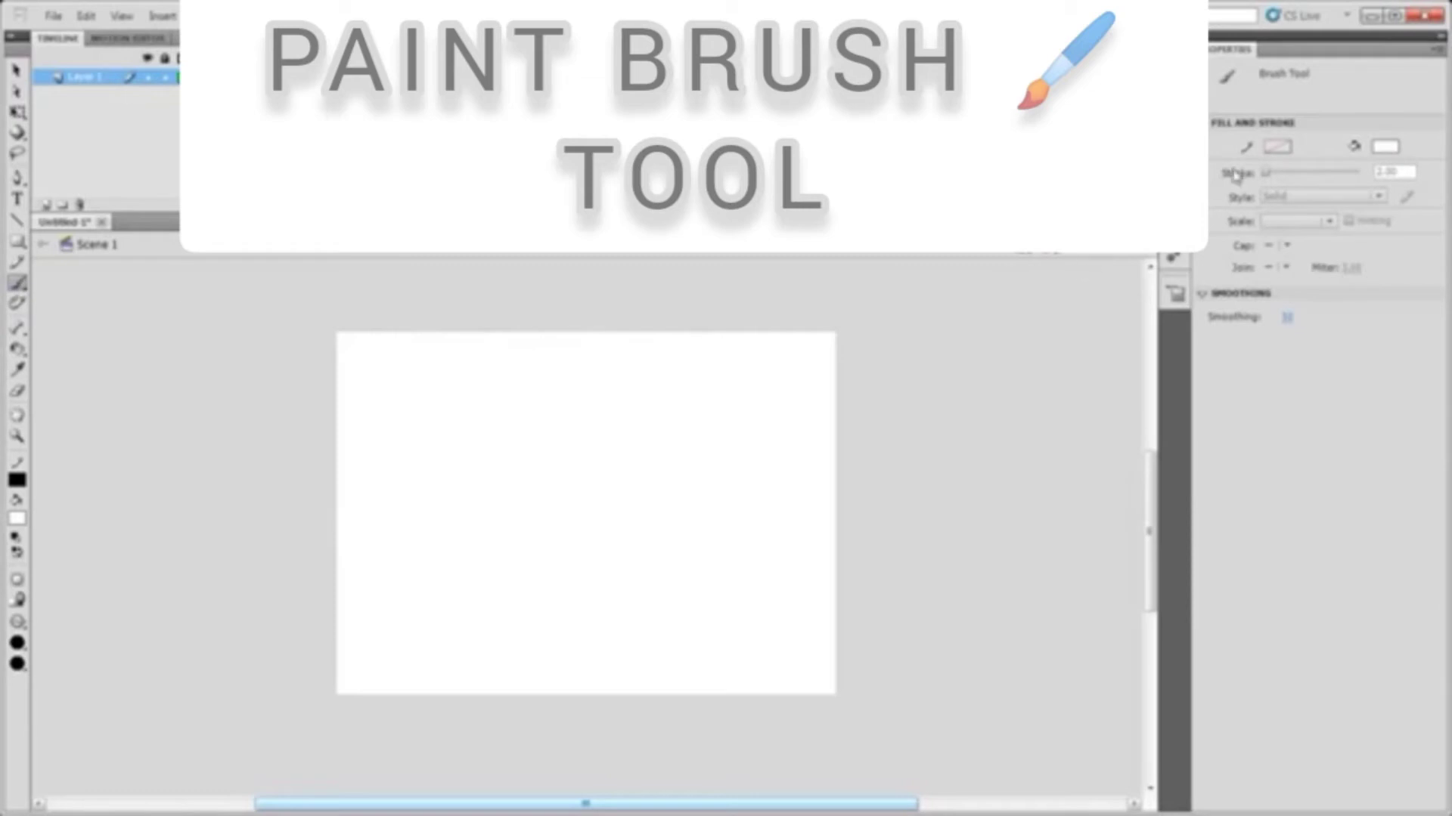
{"action": "left_click", "coordinate": [1385, 148]}
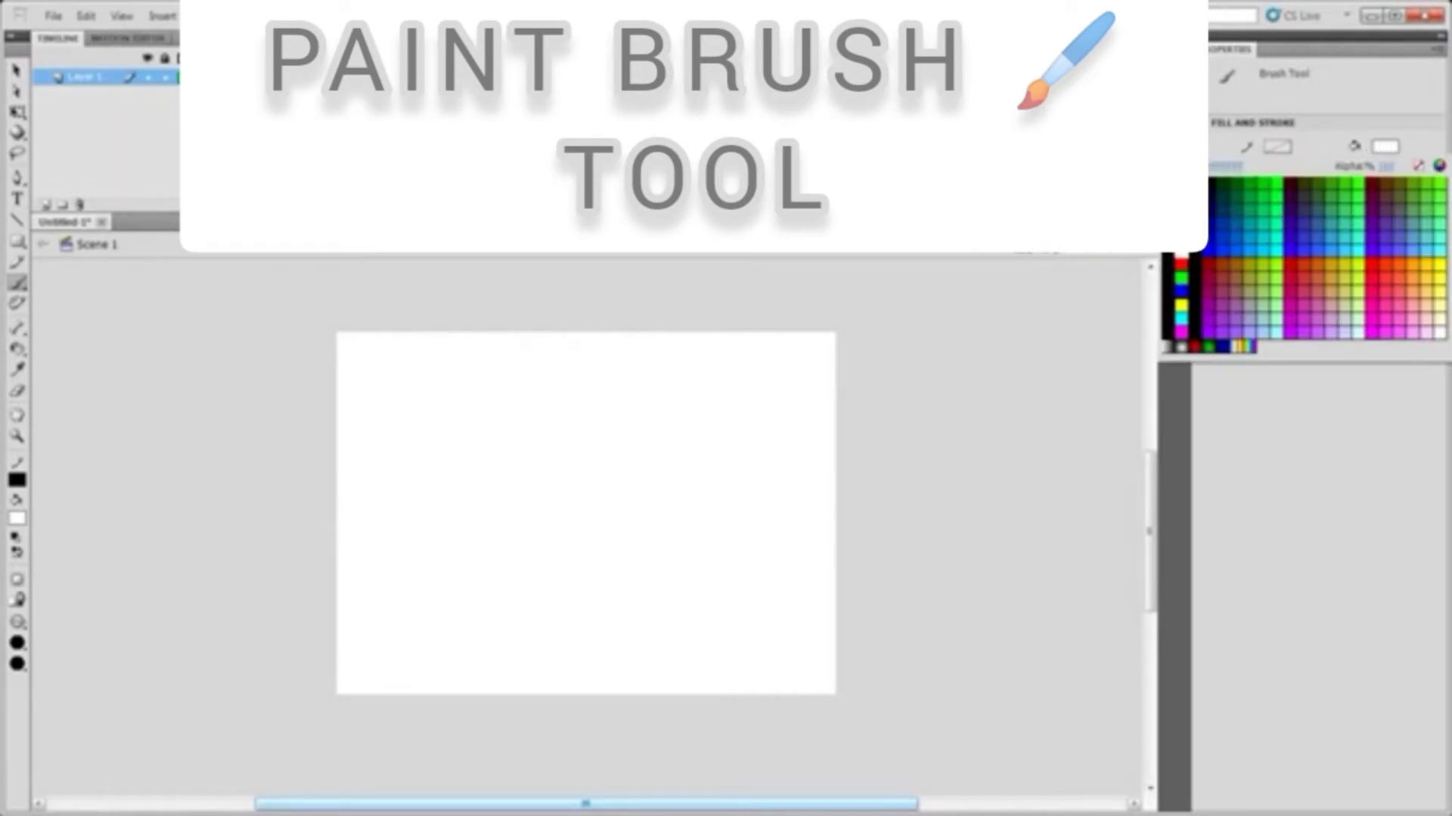
{"action": "left_click", "coordinate": [1180, 183]}
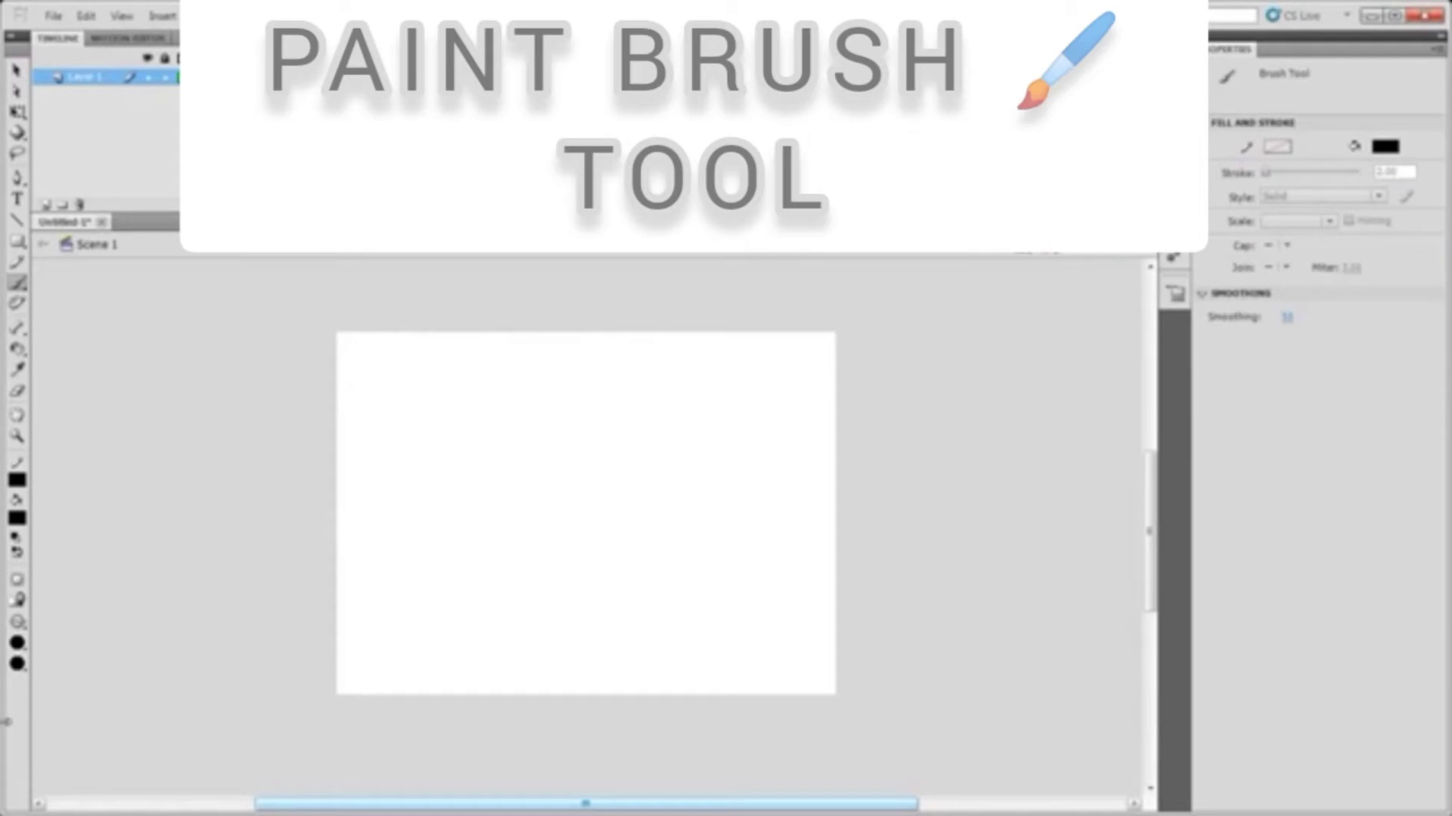
Choose a medium brush size and the round brush shape
{"action": "left_click", "coordinate": [18, 644]}
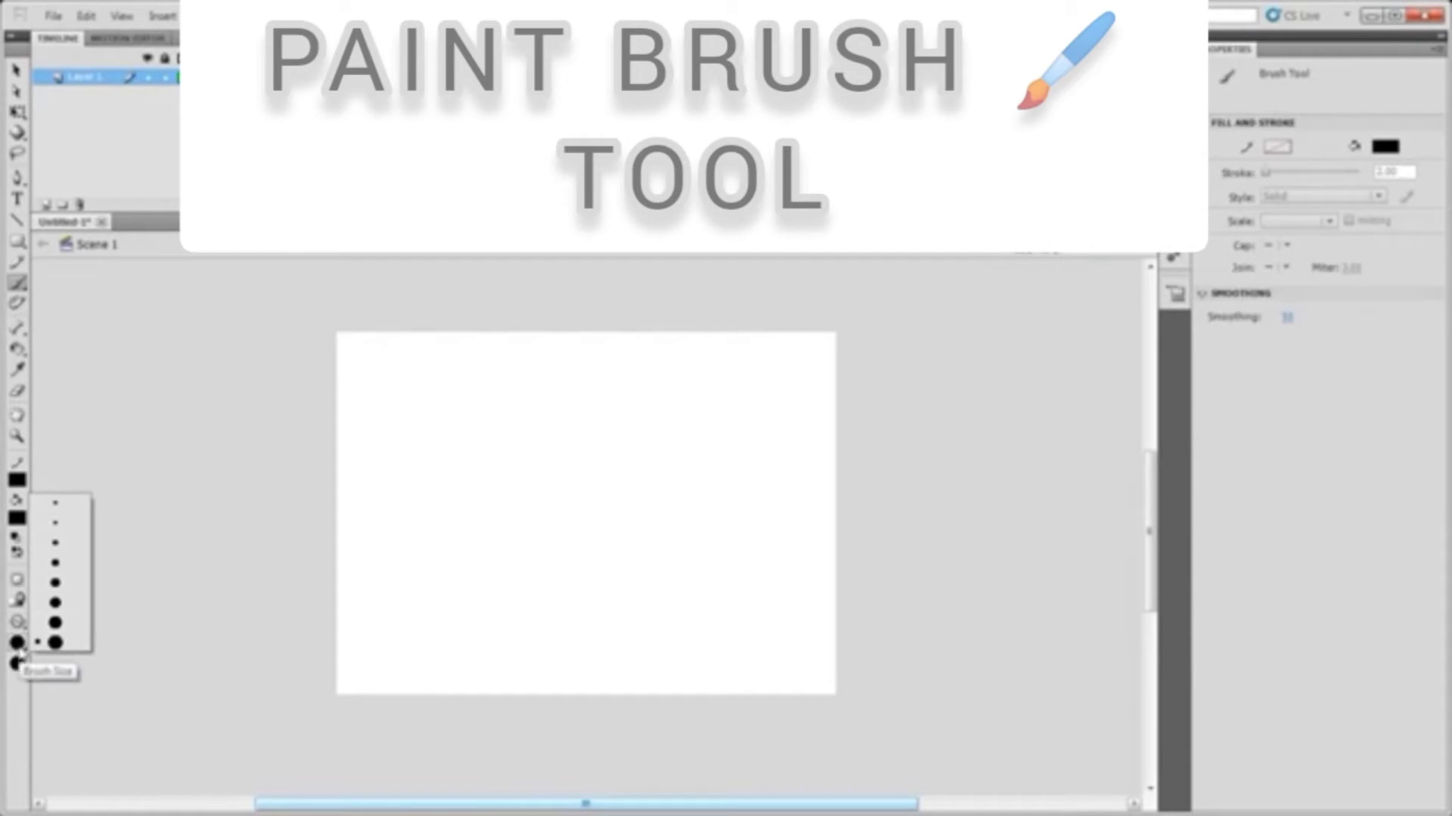
{"action": "left_click", "coordinate": [58, 563]}
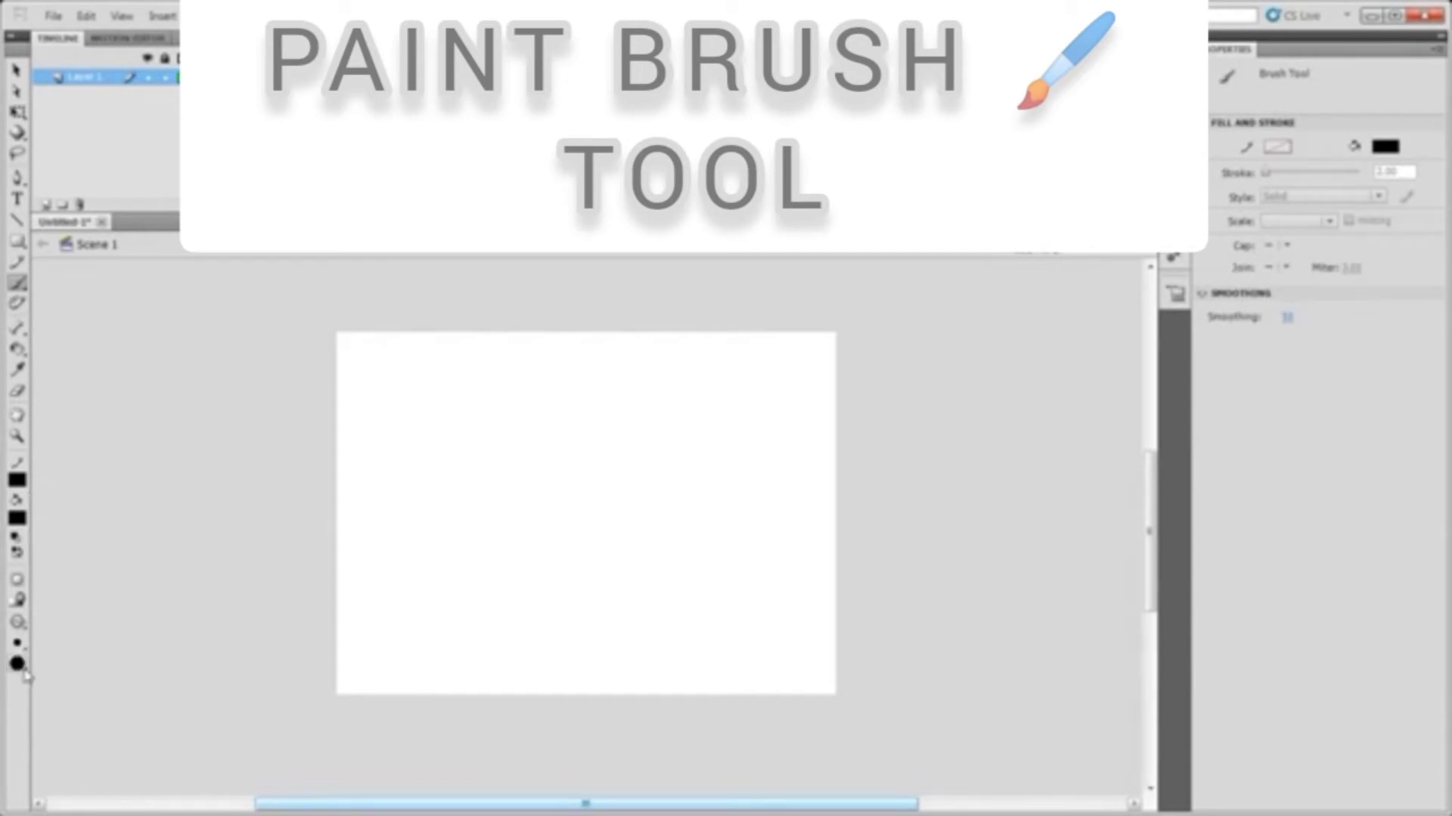
{"action": "left_click", "coordinate": [20, 666]}
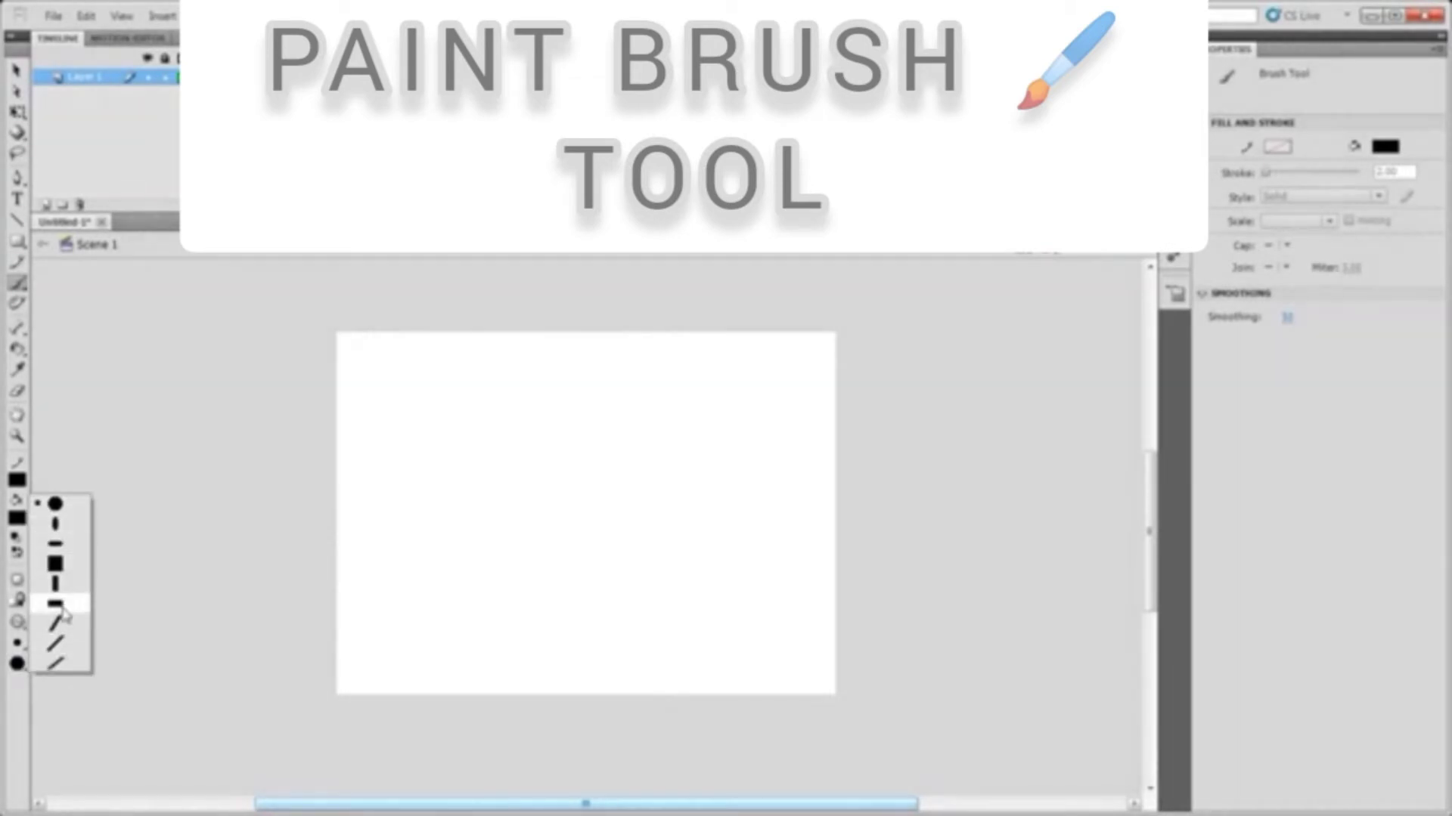
{"action": "left_click", "coordinate": [62, 505]}
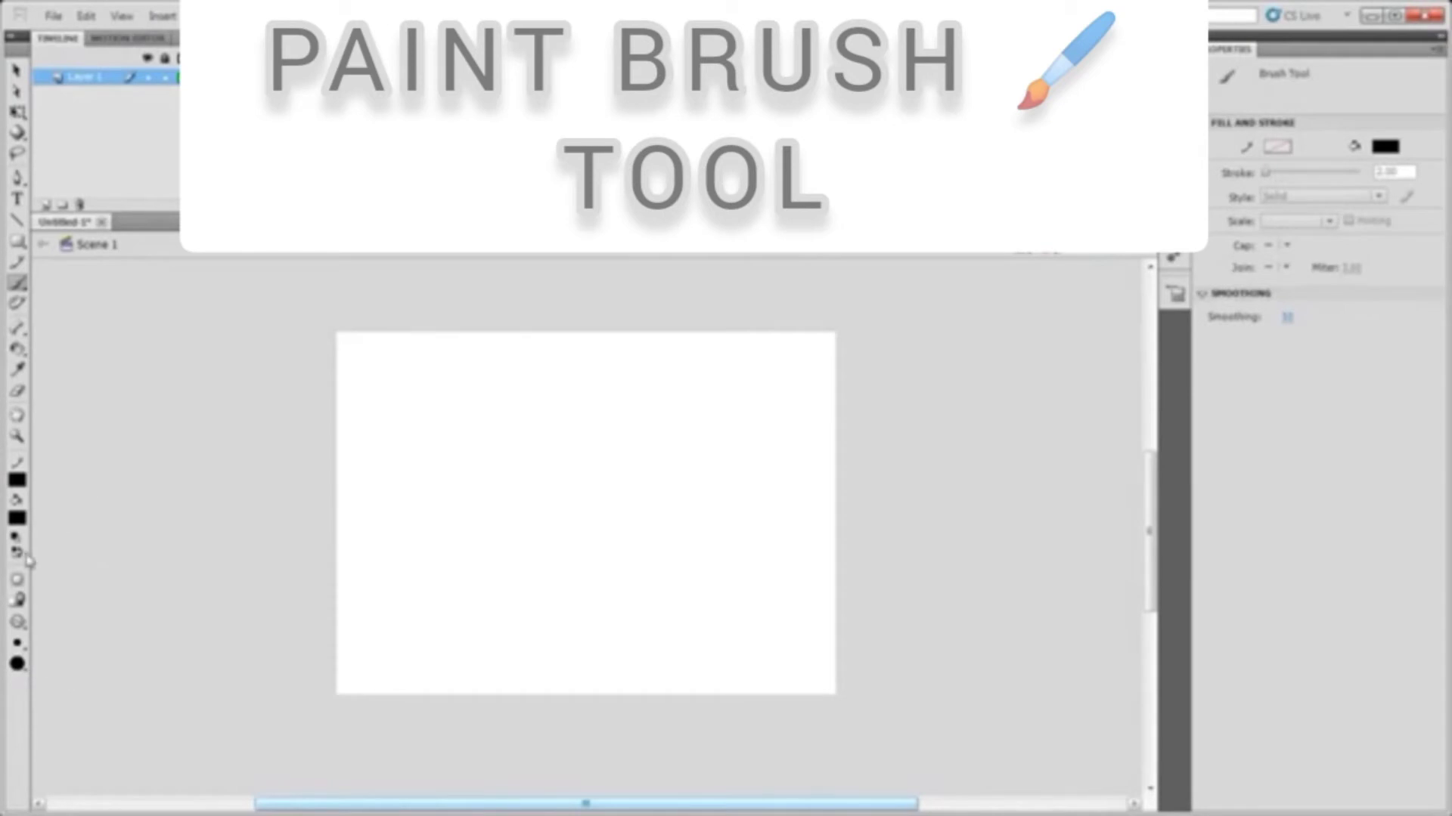
Change the brush fill colour to teal, then back to black
{"action": "left_click", "coordinate": [19, 520]}
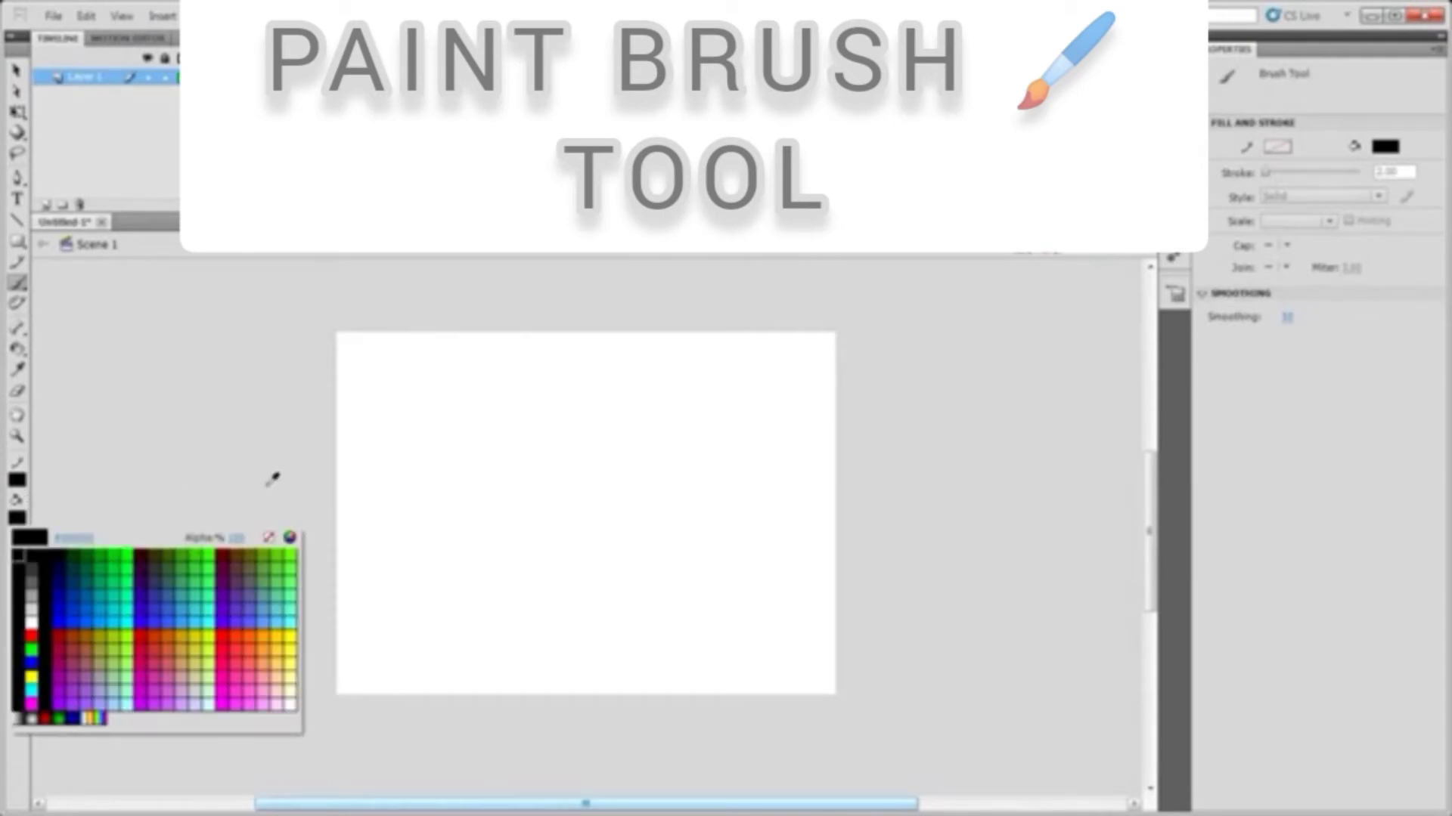
{"action": "left_click", "coordinate": [91, 586]}
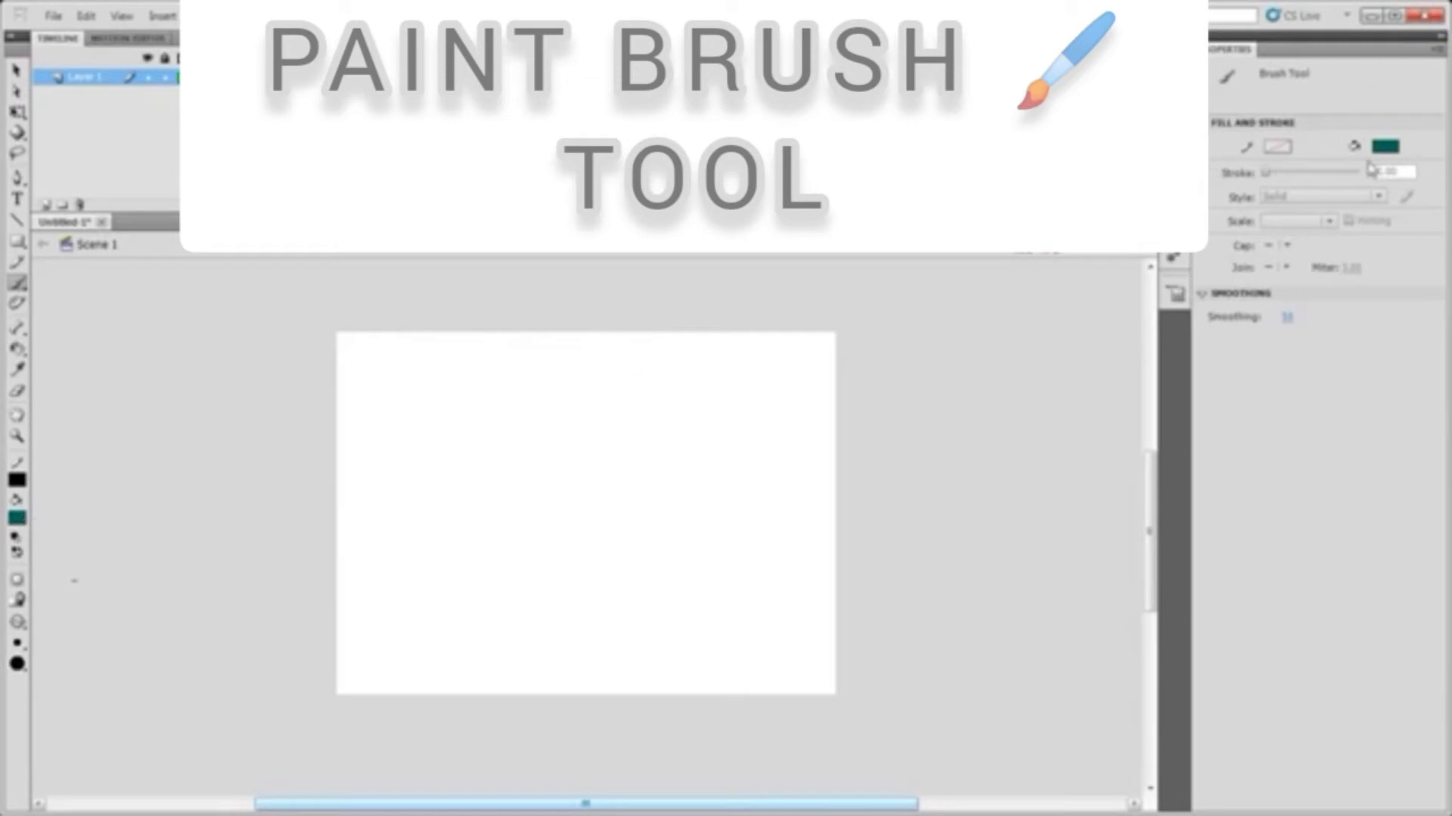
{"action": "left_click", "coordinate": [1386, 149]}
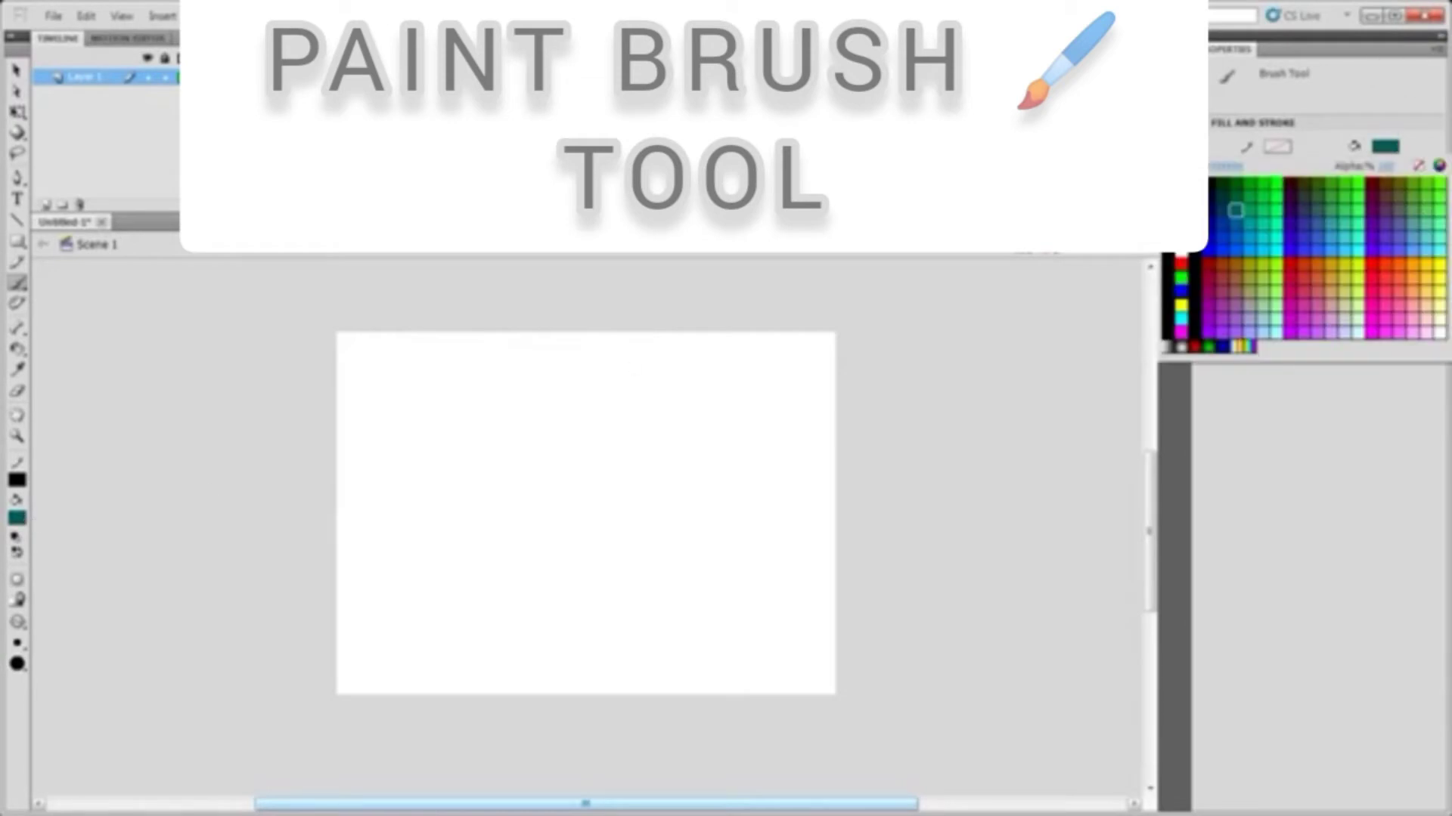
{"action": "left_click", "coordinate": [1213, 185]}
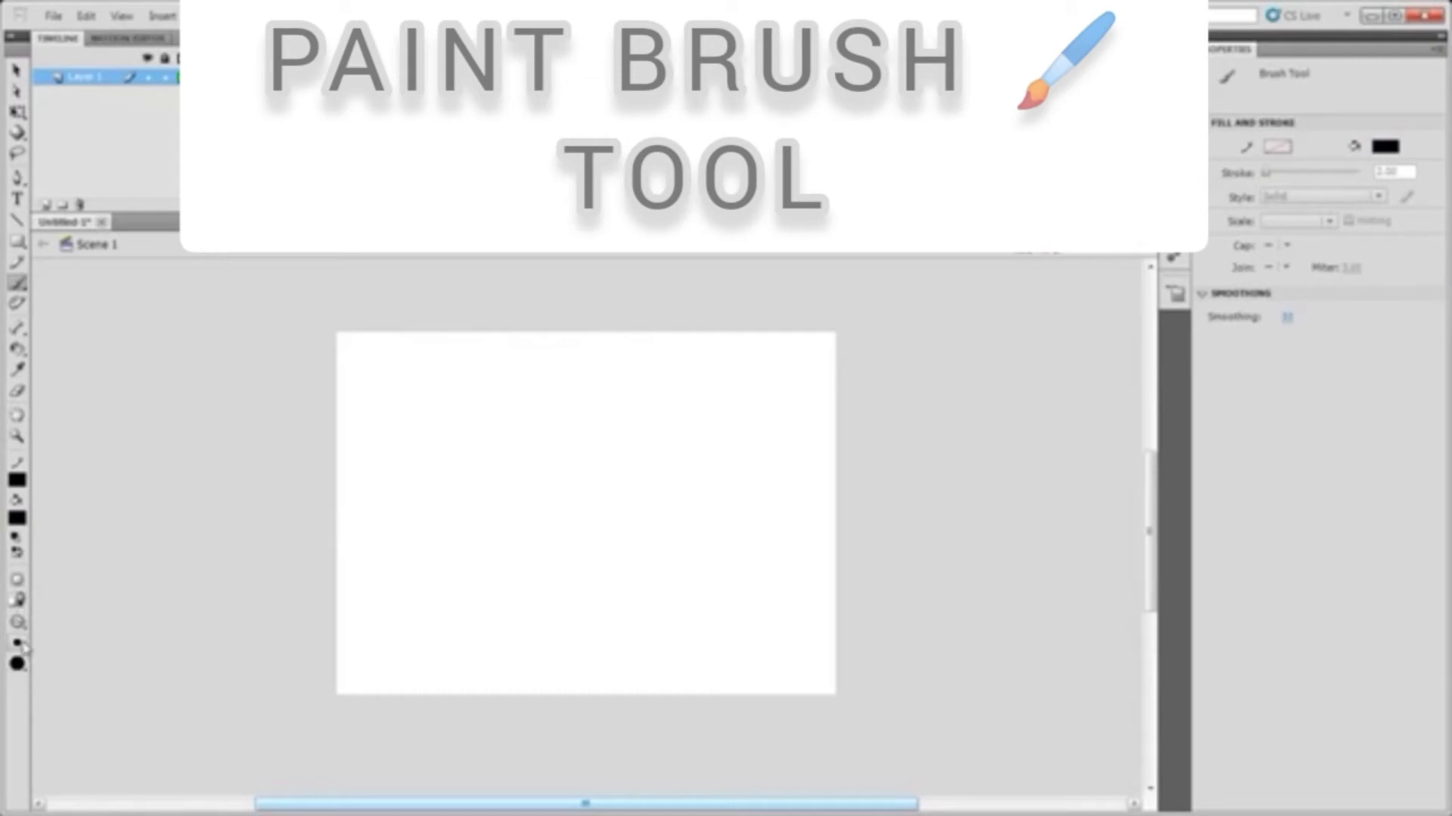
Pick the largest brush size and paint a wavy stroke across the top of the stage
{"action": "left_click", "coordinate": [23, 647]}
{"action": "left_click", "coordinate": [64, 647]}
{"action": "mouse_move", "coordinate": [366, 412]}
{"action": "left_mouse_down"}
{"action": "mouse_move", "coordinate": [455, 387]}
{"action": "mouse_move", "coordinate": [501, 478]}
{"action": "mouse_move", "coordinate": [613, 386]}
{"action": "mouse_move", "coordinate": [642, 454]}
{"action": "left_mouse_up"}
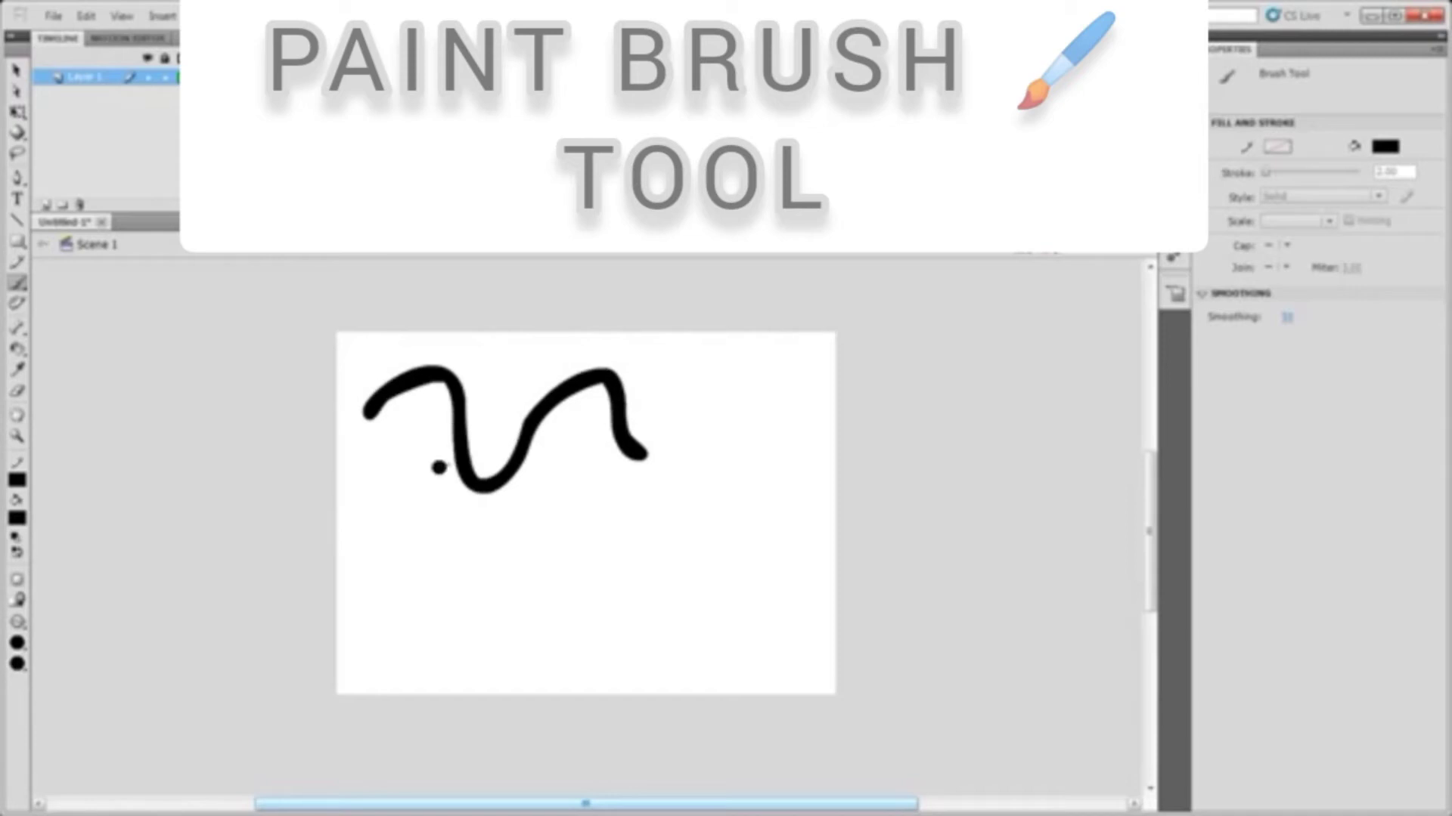
Switch to a square brush shape and paint a second wavy stroke below the first
{"action": "left_click", "coordinate": [17, 664]}
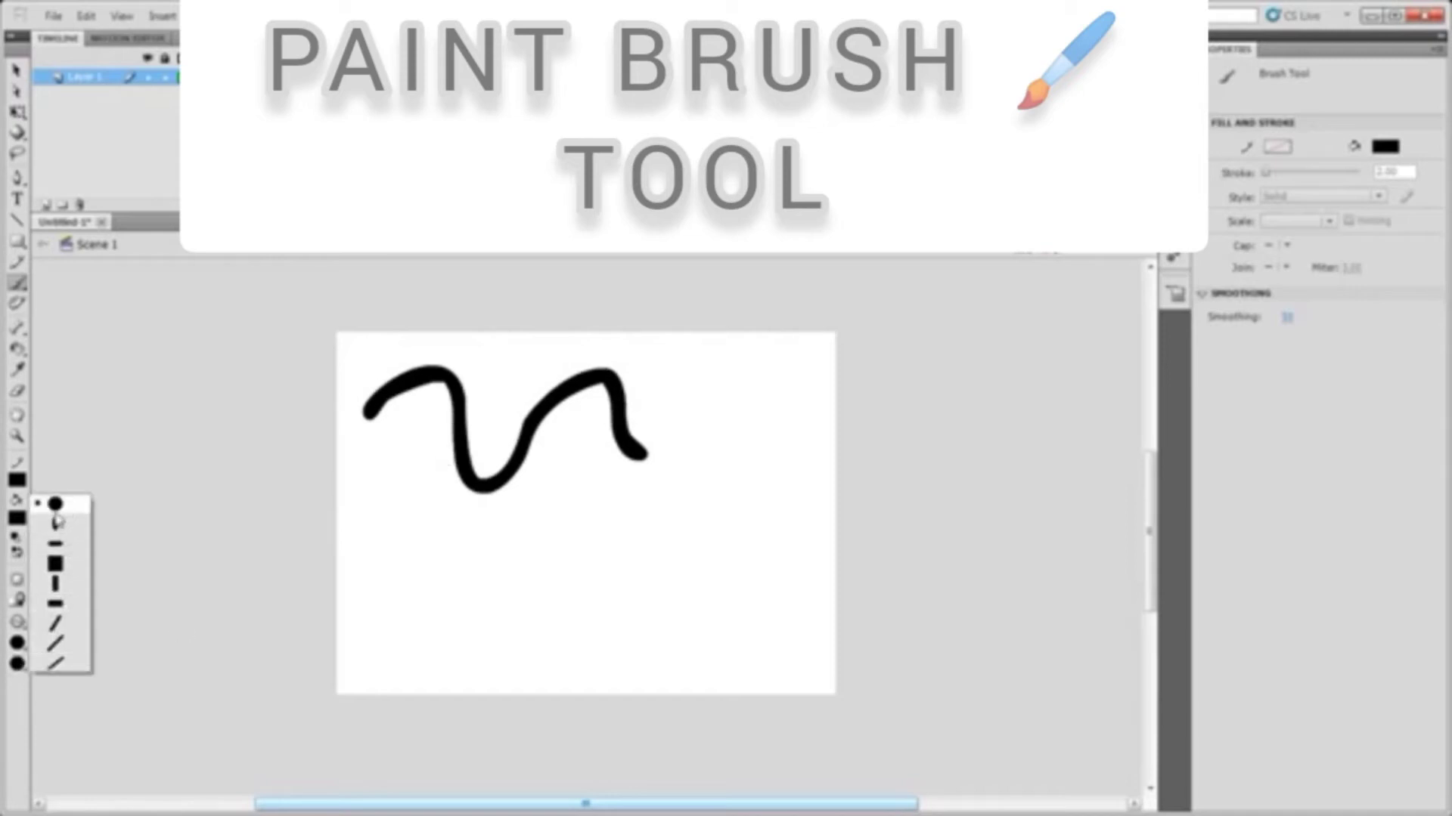
{"action": "left_click", "coordinate": [54, 564]}
{"action": "mouse_move", "coordinate": [368, 556]}
{"action": "left_mouse_down"}
{"action": "mouse_move", "coordinate": [394, 520]}
{"action": "mouse_move", "coordinate": [604, 557]}
{"action": "left_mouse_up"}
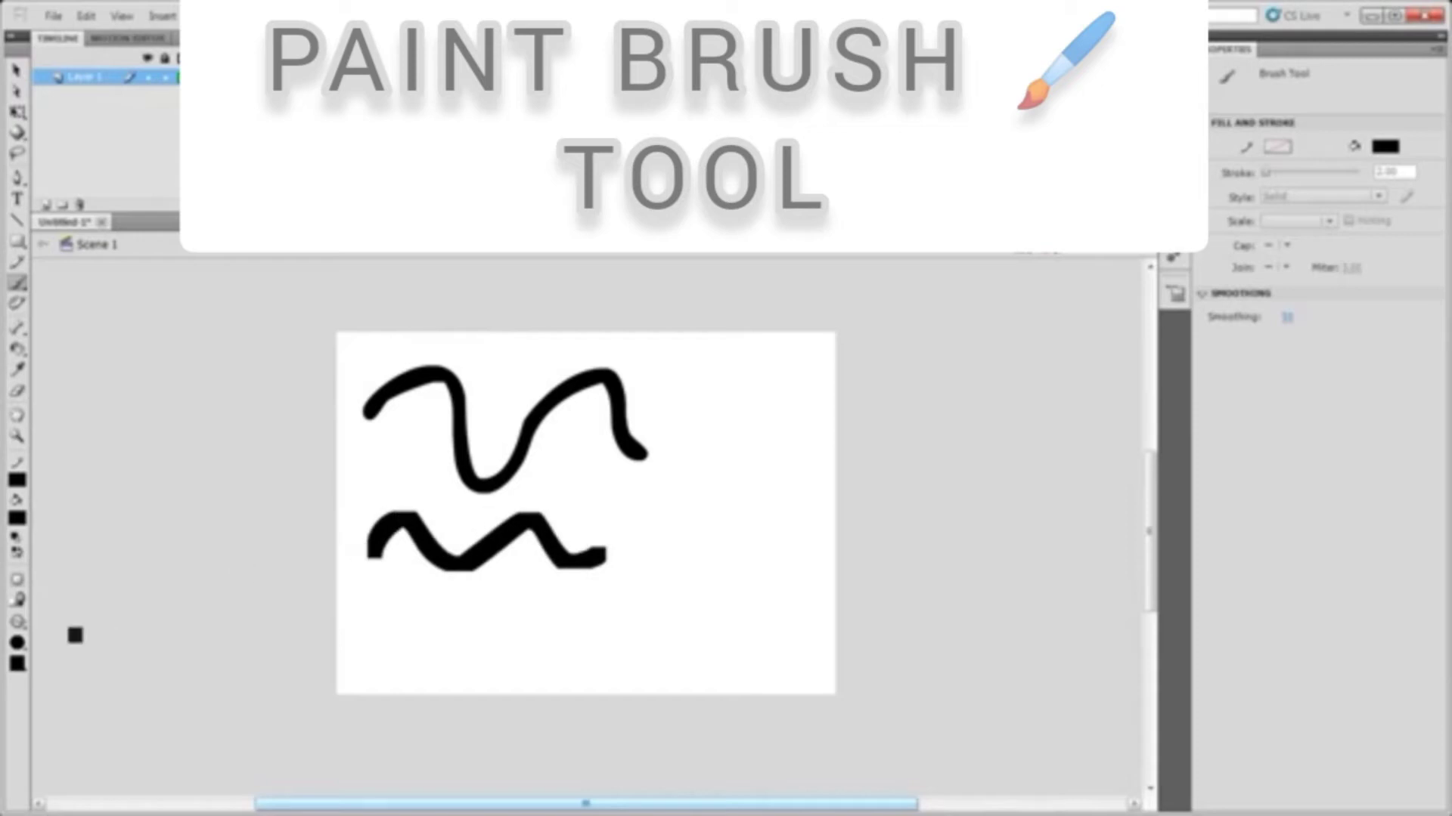
Switch to a thin horizontal brush shape and paint a third wavy stroke below
{"action": "left_click", "coordinate": [17, 664]}
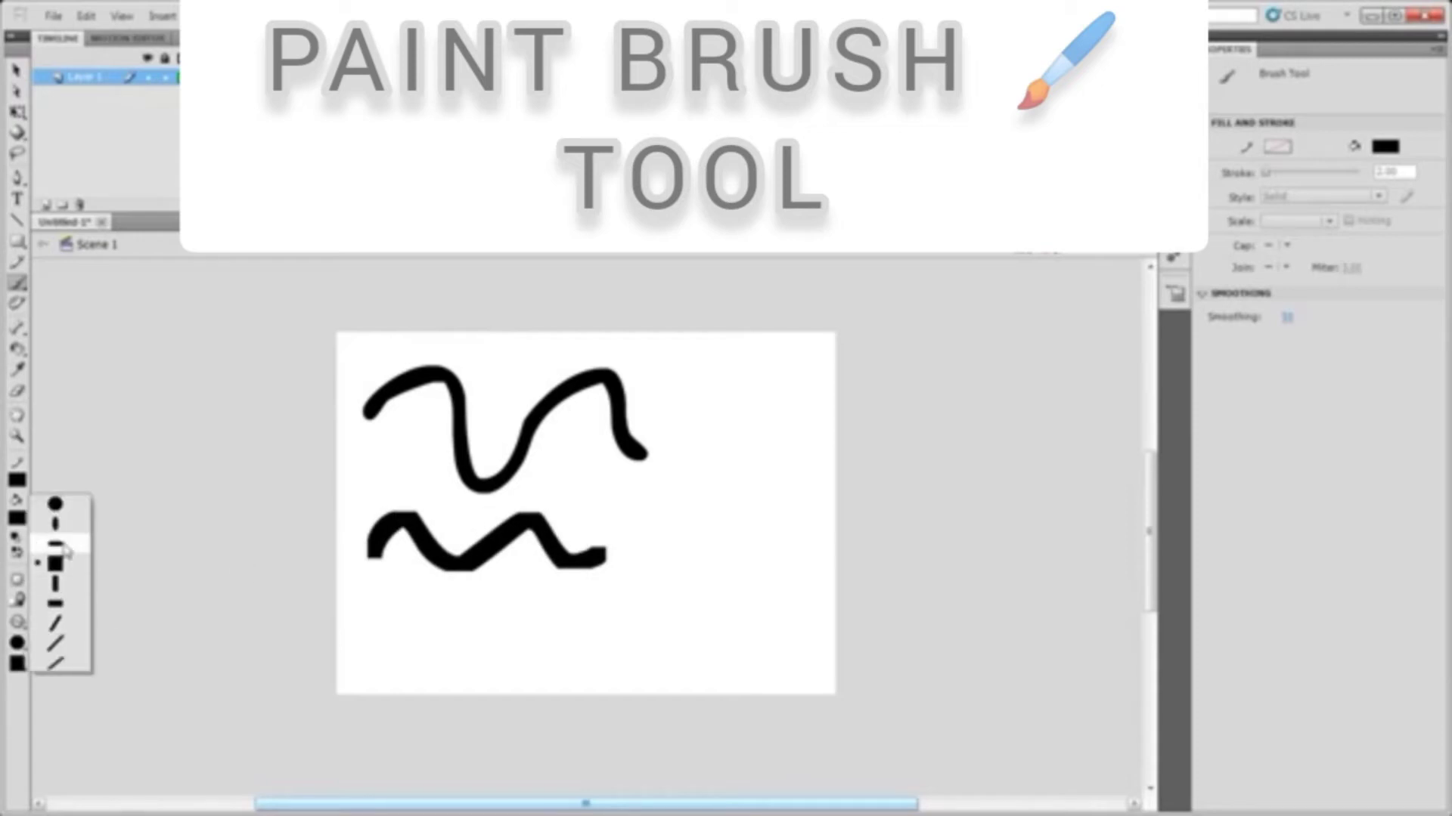
{"action": "left_click", "coordinate": [59, 545]}
{"action": "mouse_move", "coordinate": [354, 614]}
{"action": "left_mouse_down"}
{"action": "mouse_move", "coordinate": [421, 631]}
{"action": "mouse_move", "coordinate": [454, 610]}
{"action": "mouse_move", "coordinate": [505, 632]}
{"action": "mouse_move", "coordinate": [557, 602]}
{"action": "mouse_move", "coordinate": [586, 624]}
{"action": "left_mouse_up"}
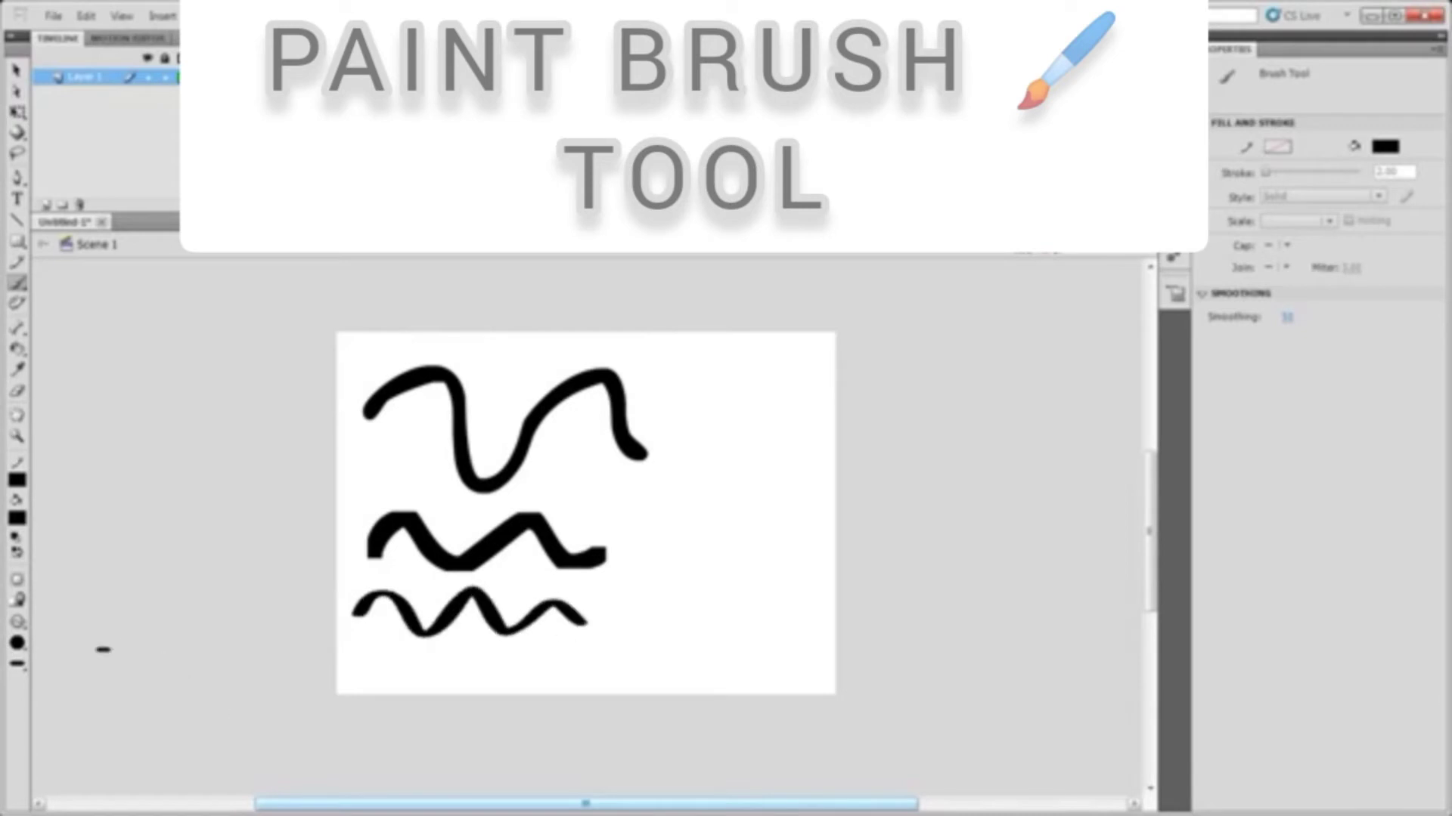
Switch to a diagonal brush shape and paint a fourth wavy stroke near the stage bottom
{"action": "left_click", "coordinate": [18, 665]}
{"action": "left_click", "coordinate": [55, 618]}
{"action": "mouse_move", "coordinate": [331, 694]}
{"action": "left_mouse_down"}
{"action": "mouse_move", "coordinate": [392, 654]}
{"action": "mouse_move", "coordinate": [431, 689]}
{"action": "mouse_move", "coordinate": [476, 663]}
{"action": "mouse_move", "coordinate": [518, 678]}
{"action": "mouse_move", "coordinate": [571, 654]}
{"action": "mouse_move", "coordinate": [620, 684]}
{"action": "left_mouse_up"}
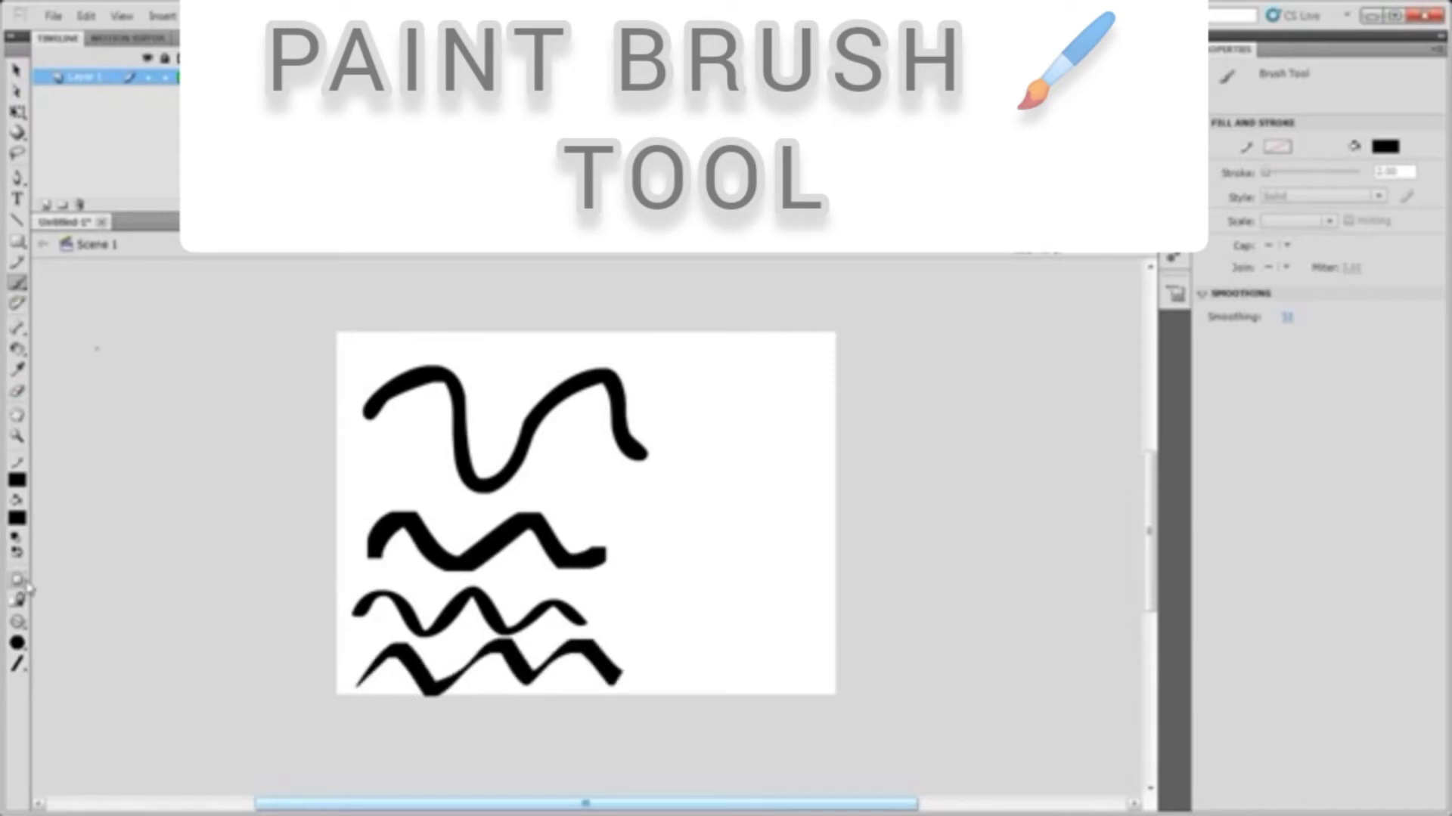
Select the top stroke with the Selection tool and recolour its fill lime green
{"action": "left_click", "coordinate": [17, 70]}
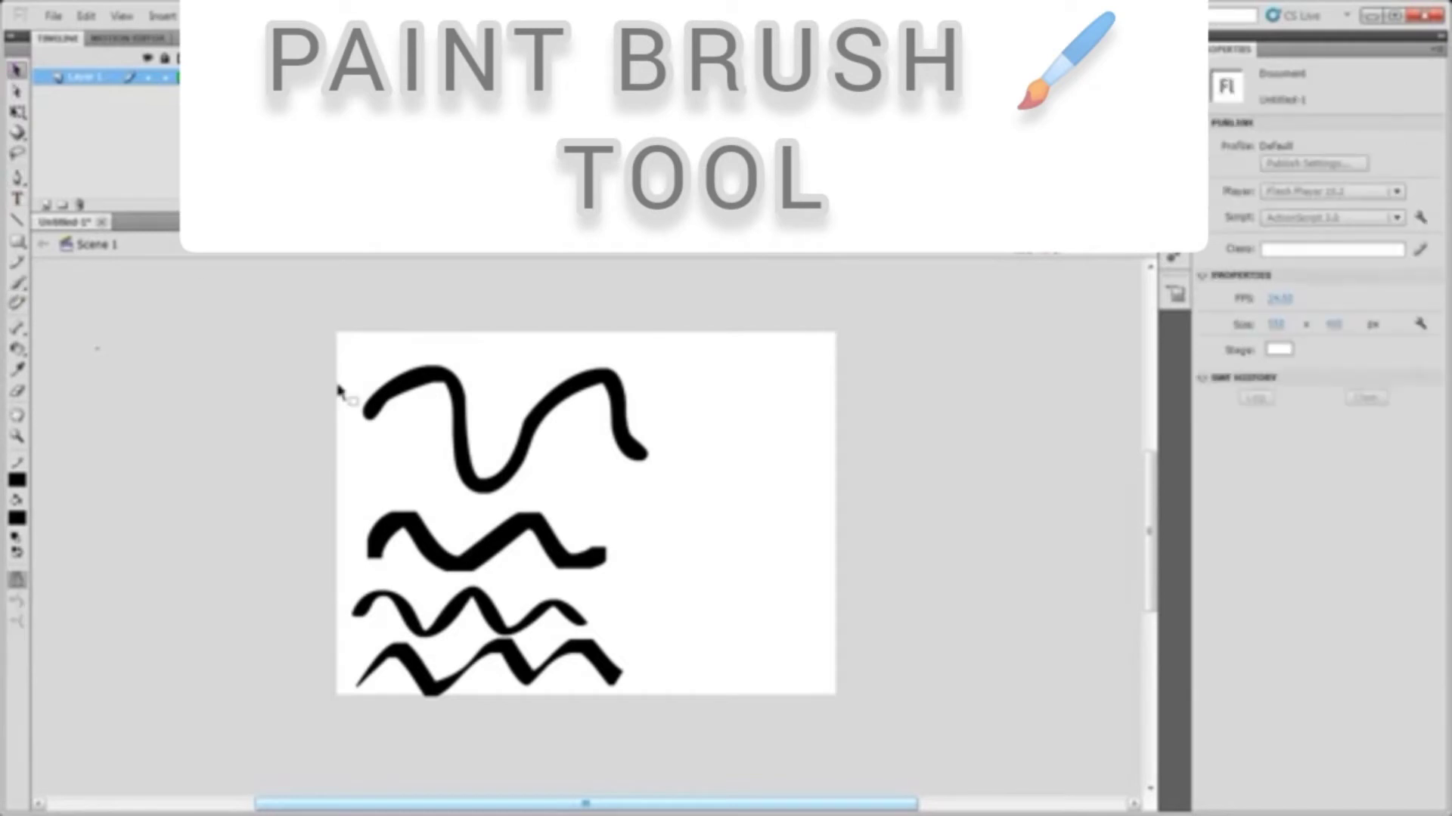
{"action": "left_click", "coordinate": [465, 463]}
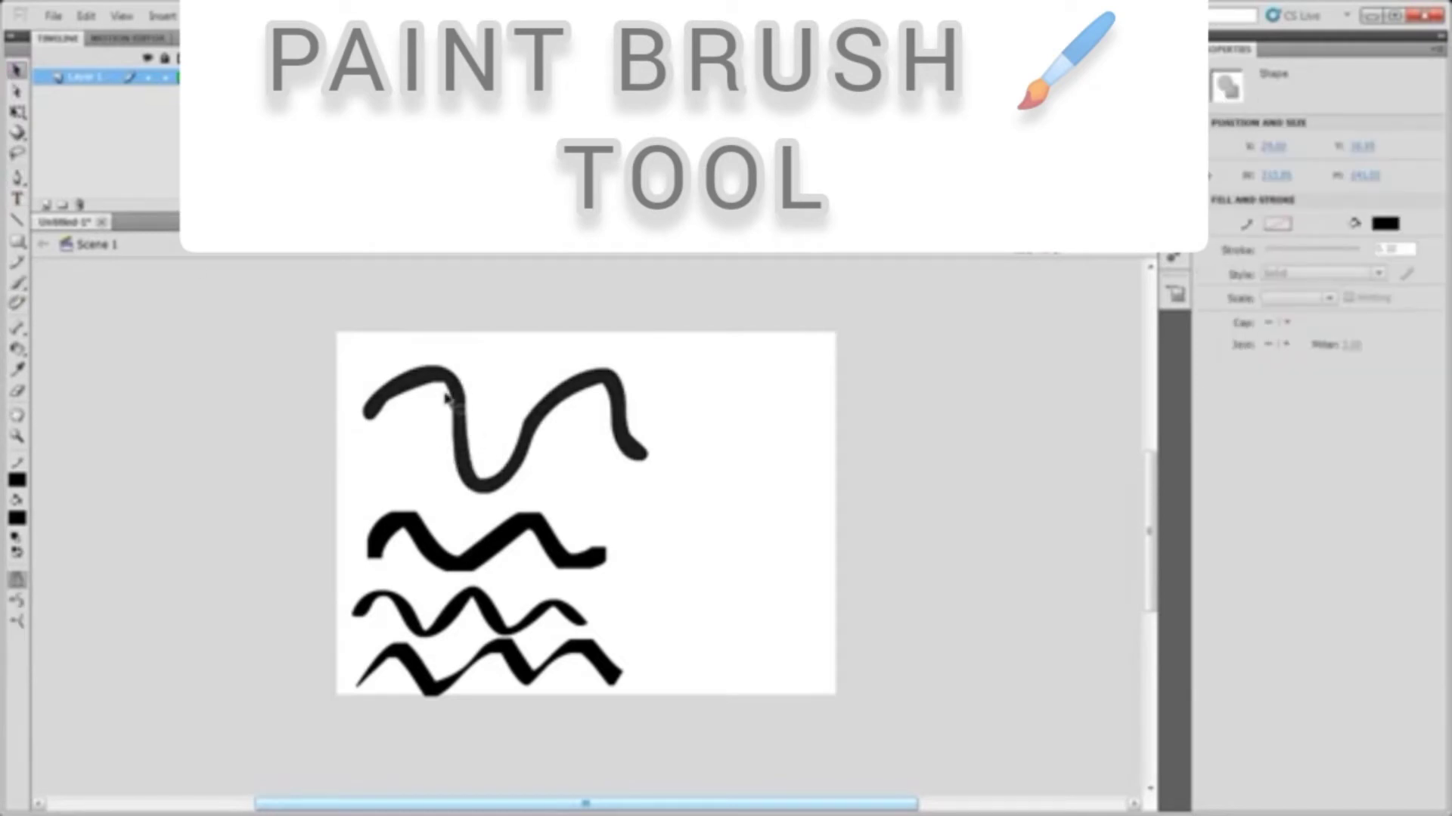
{"action": "left_click", "coordinate": [1385, 224]}
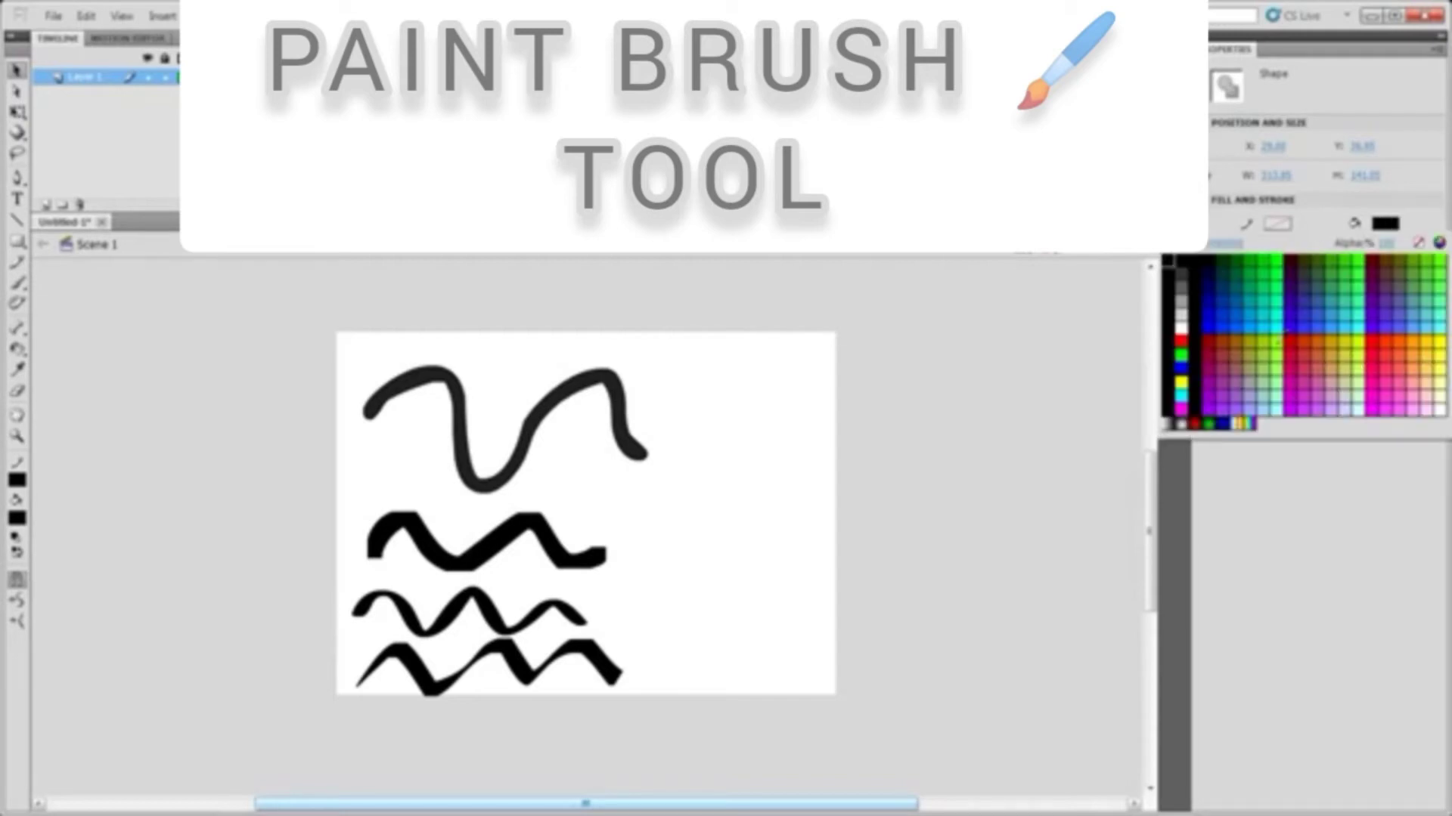
{"action": "left_click", "coordinate": [1281, 344]}
Select the second stroke and pick a new fill colour for it from the swatches
{"action": "left_click", "coordinate": [527, 535]}
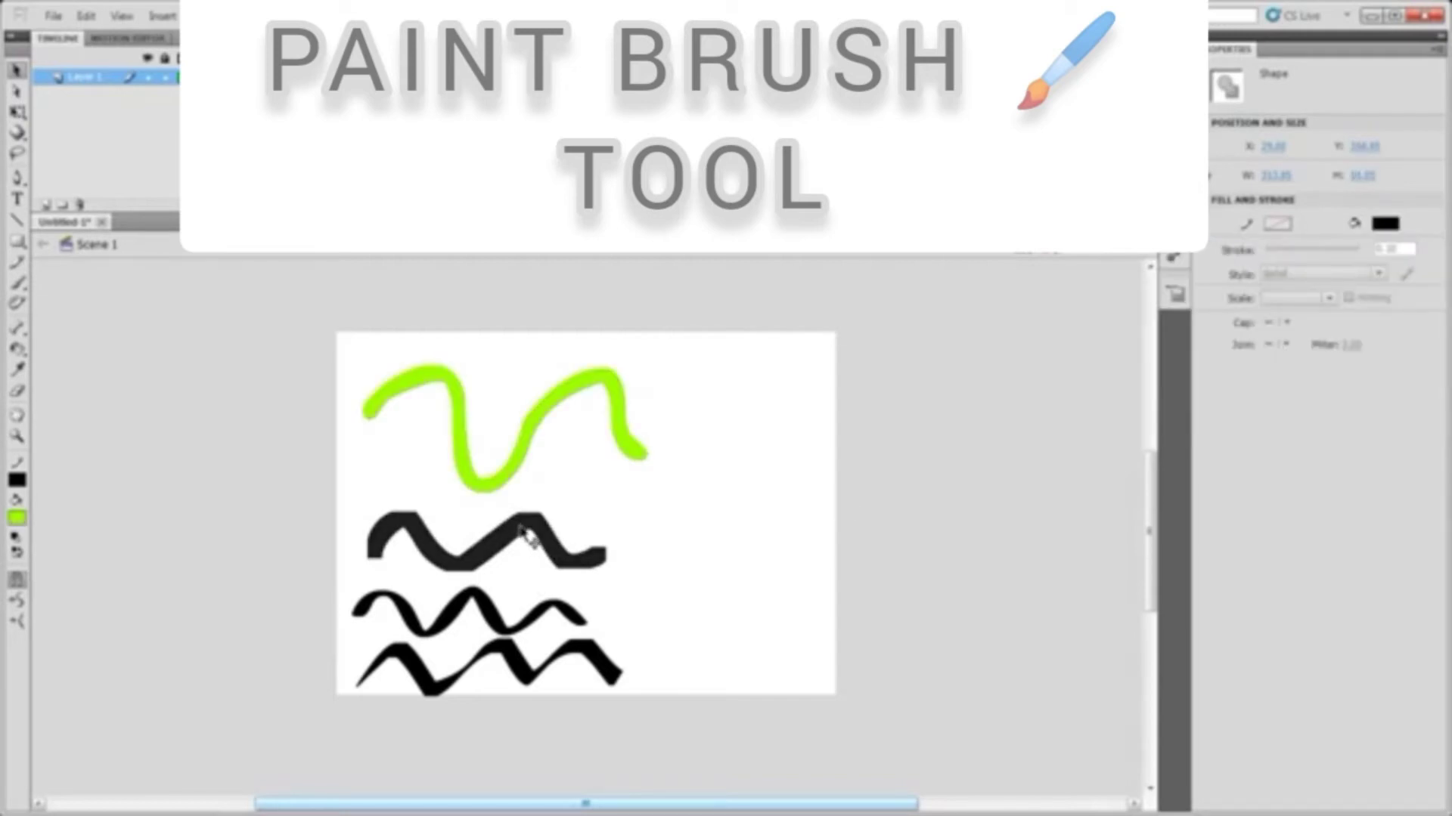
{"action": "left_click", "coordinate": [1391, 224]}
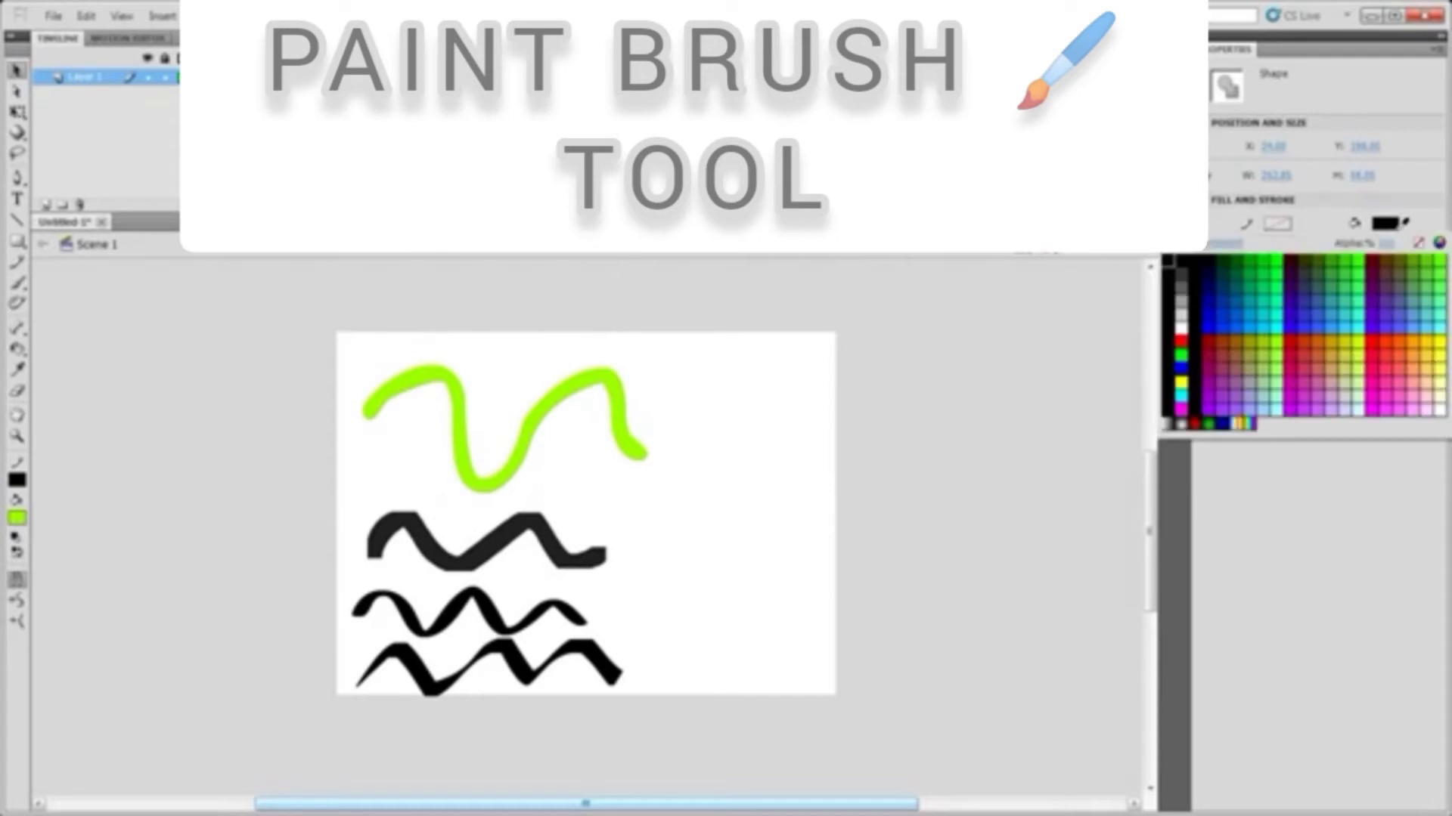
{"action": "left_click", "coordinate": [1381, 341]}
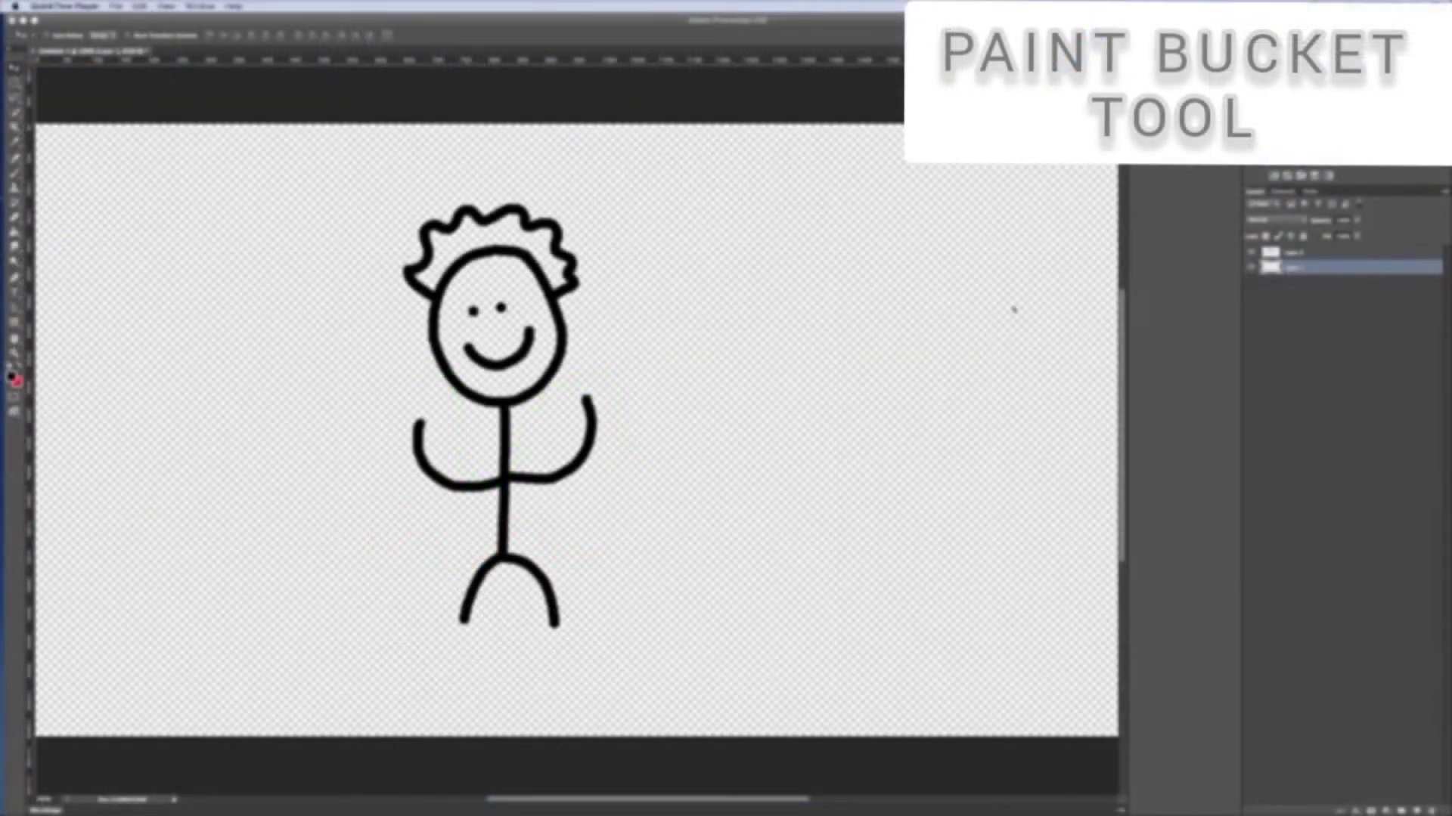
Switch to Photoshop, select the top layer and move the stick figure slightly to the right
{"action": "left_click", "coordinate": [1300, 260]}
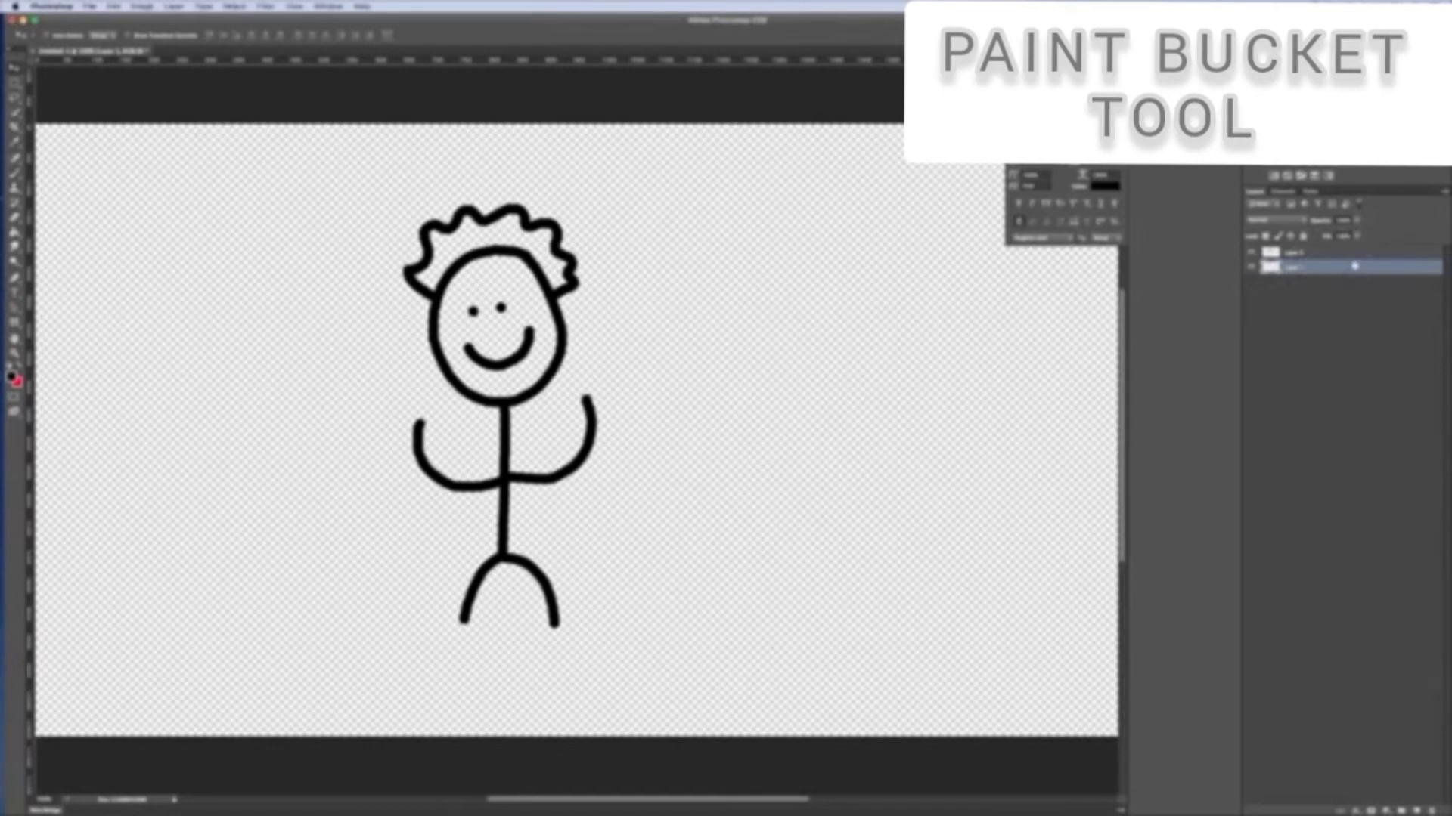
{"action": "left_click", "coordinate": [1353, 252]}
{"action": "left_click_drag", "start_coordinate": [541, 312], "coordinate": [584, 315]}
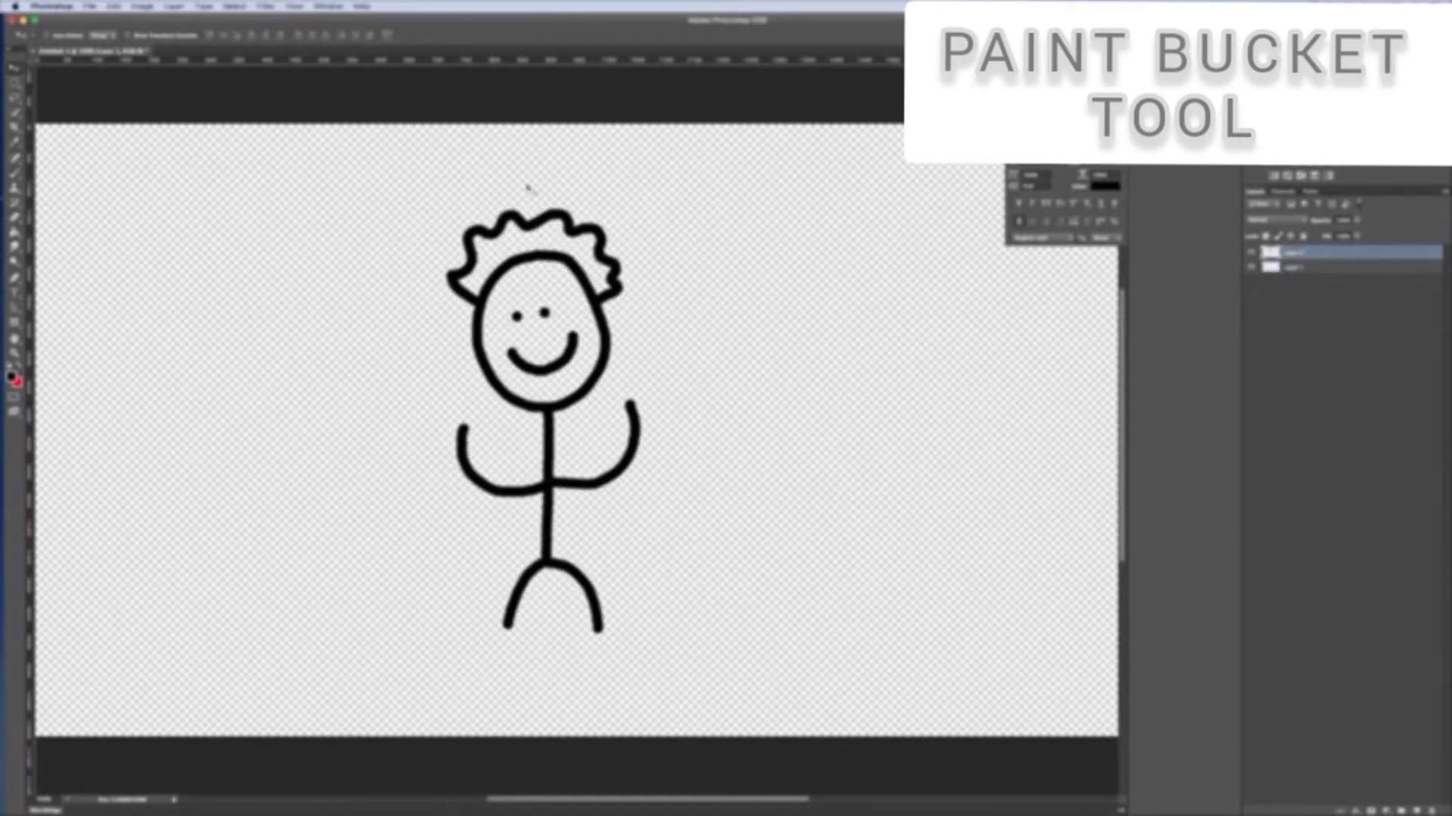
Select the Paint Bucket tool in Photoshop and set the foreground colour to red
{"action": "left_click", "coordinate": [14, 232]}
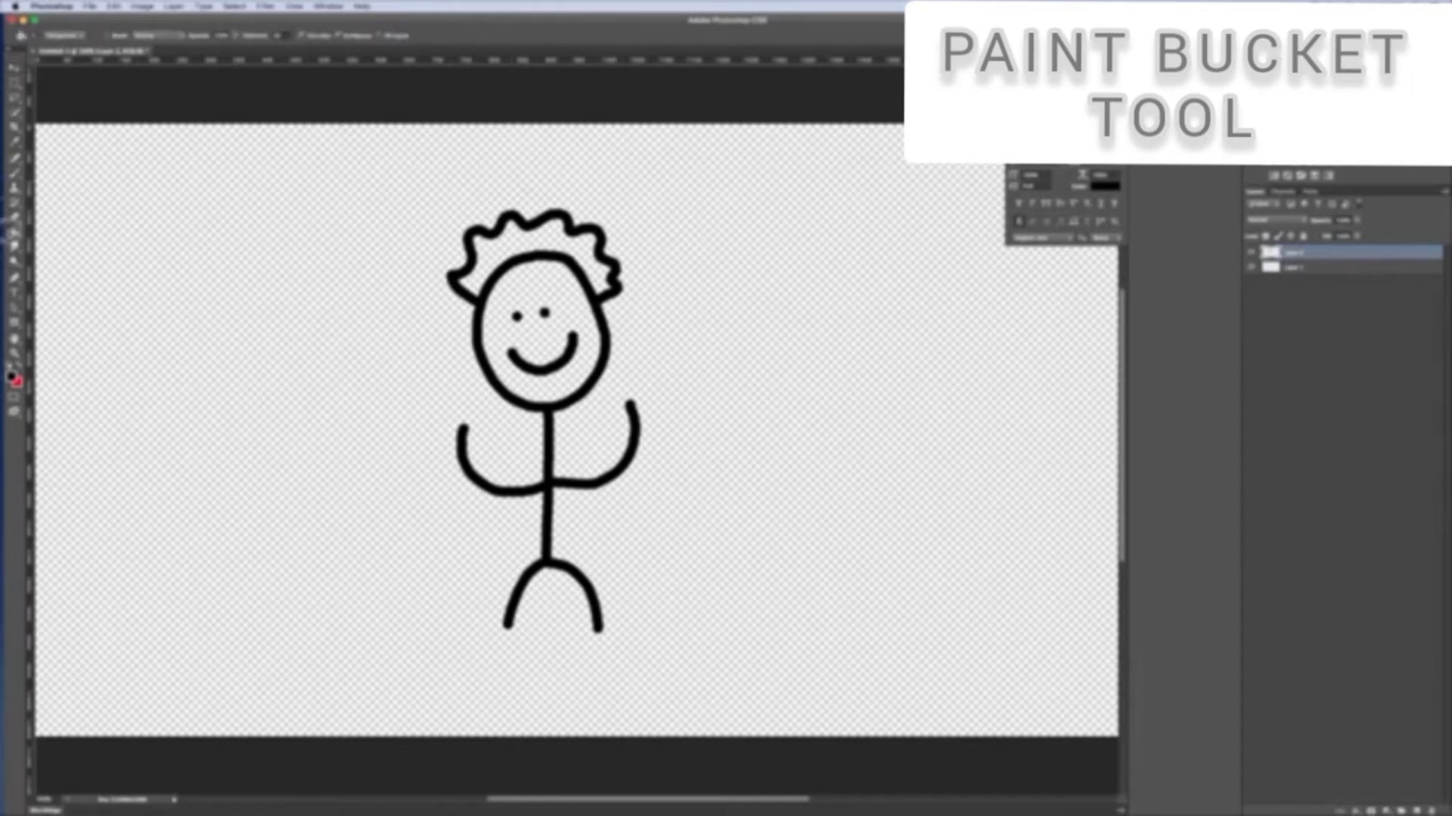
{"action": "left_click", "coordinate": [15, 232]}
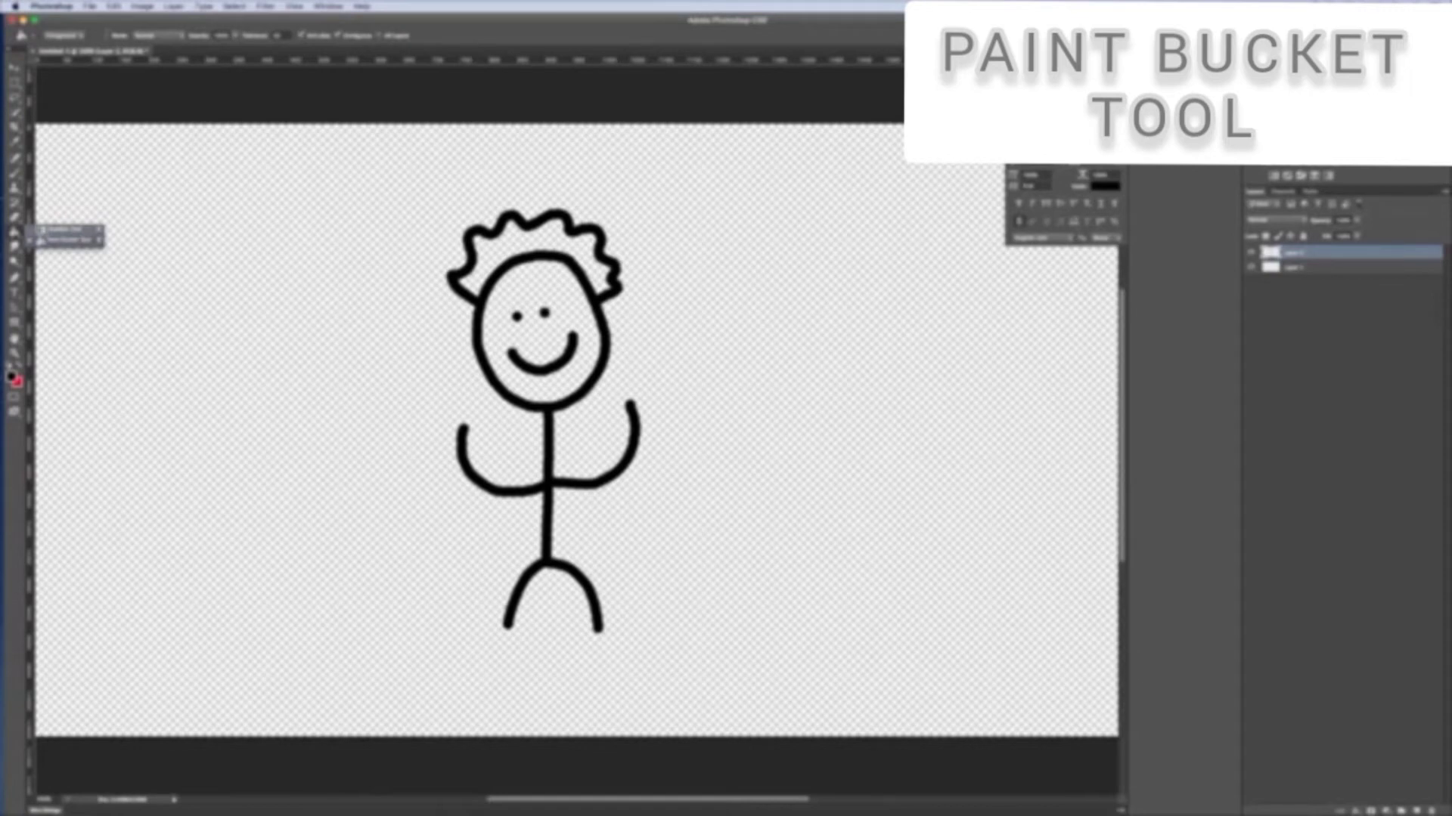
{"action": "left_click", "coordinate": [64, 240]}
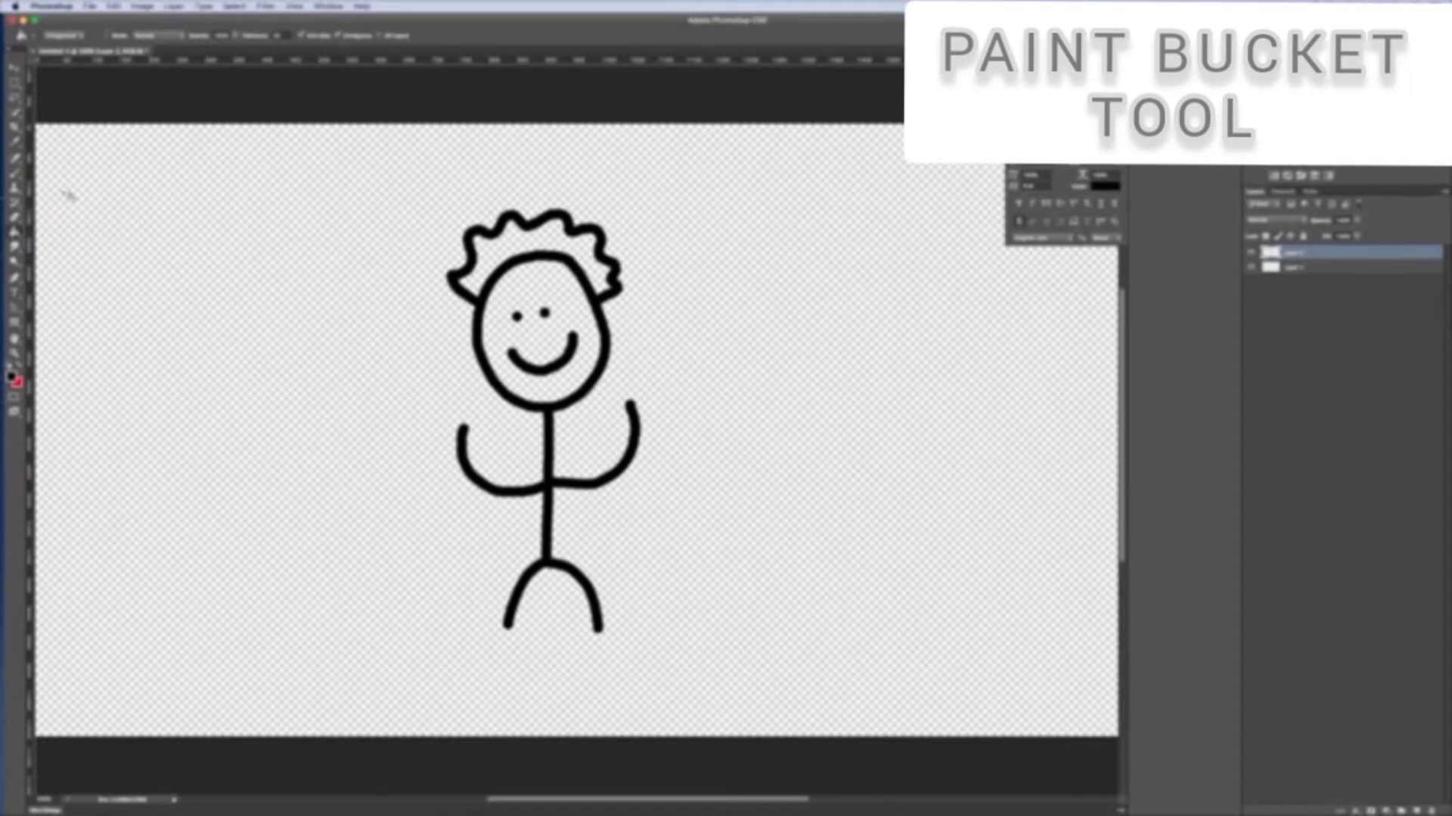
{"action": "scroll", "coordinate": [67, 39], "scroll_direction": "down", "scroll_amount": 1}
{"action": "left_click", "coordinate": [67, 37]}
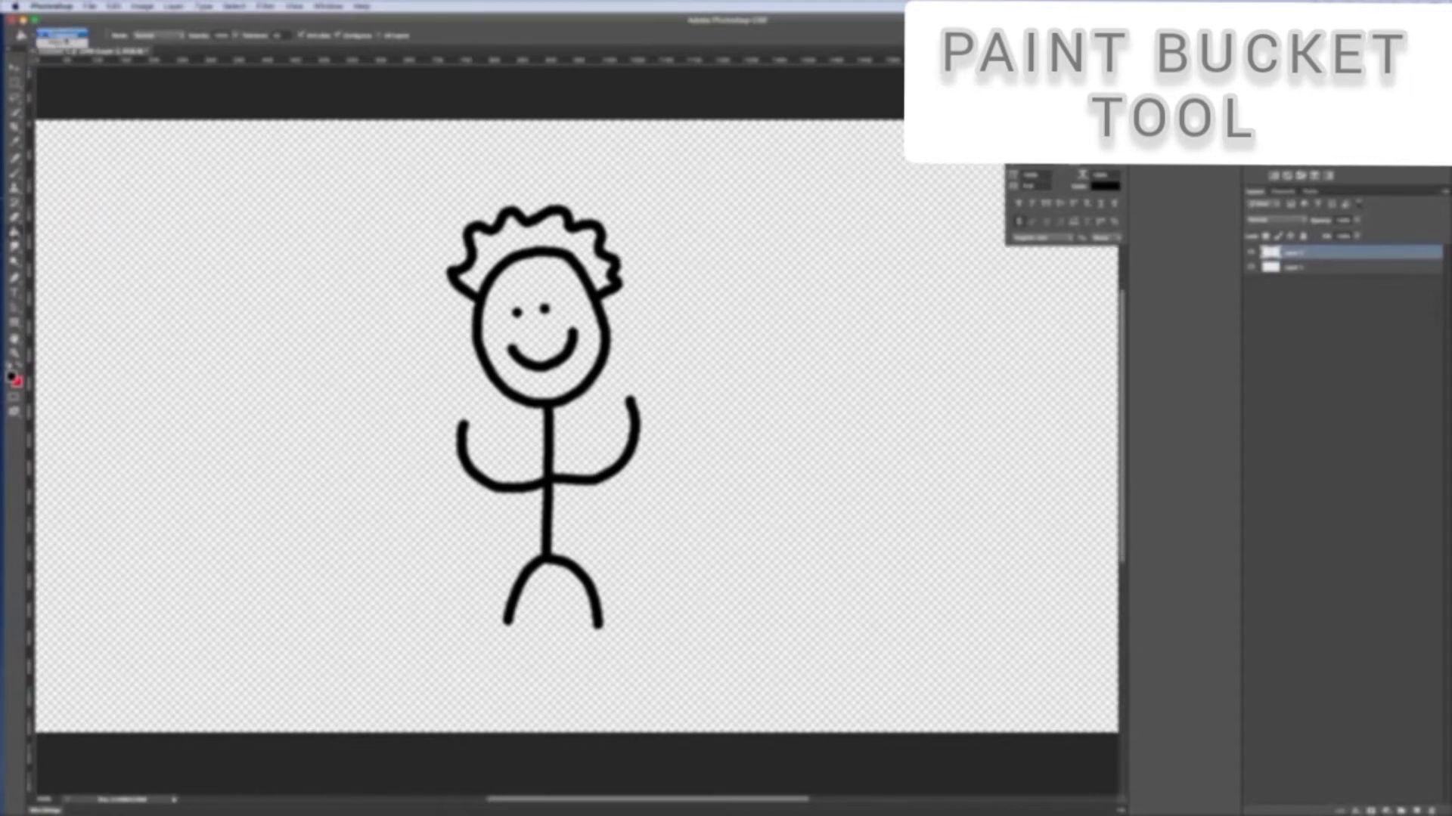
{"action": "left_click", "coordinate": [65, 35]}
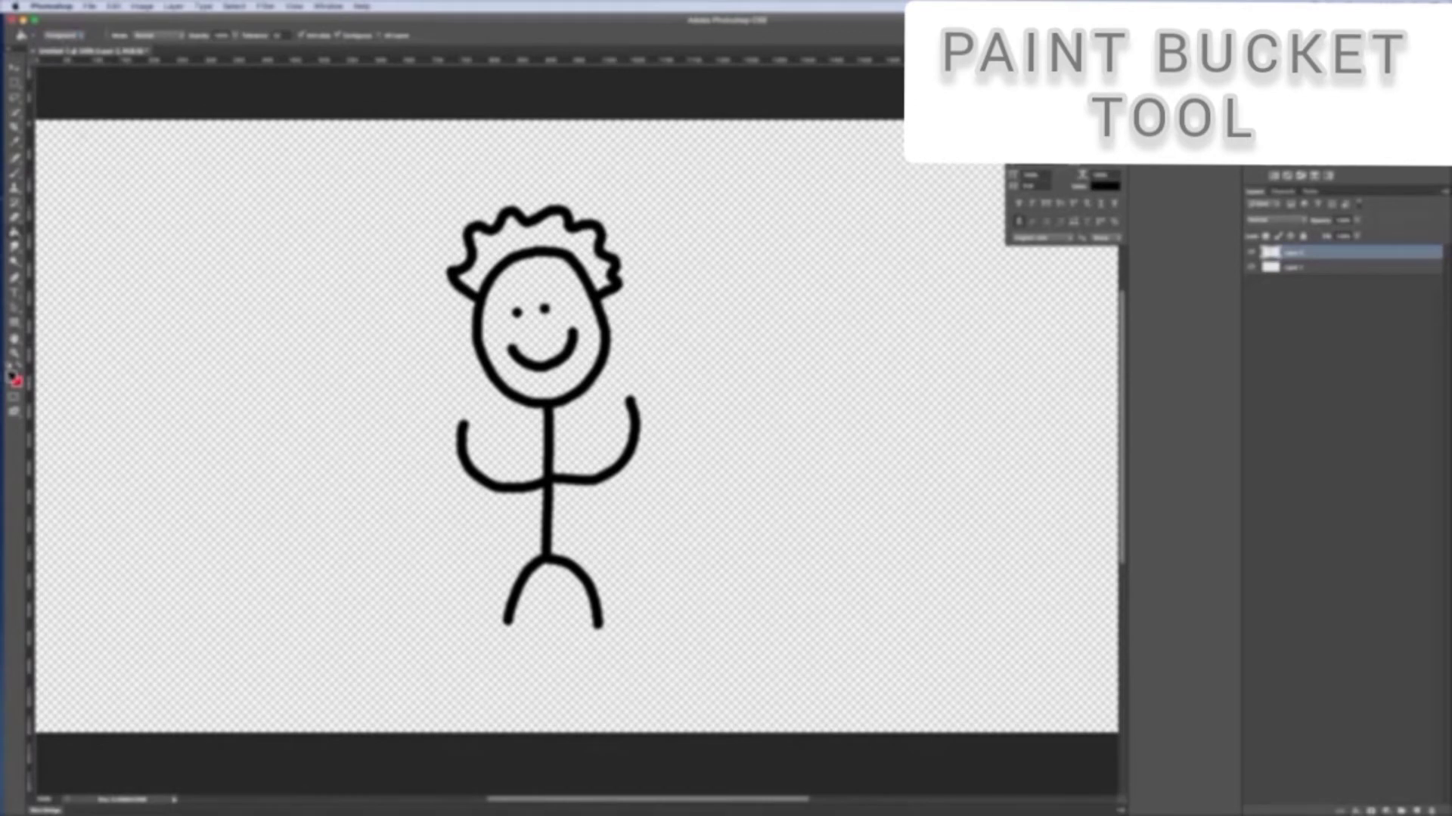
{"action": "left_click", "coordinate": [12, 376]}
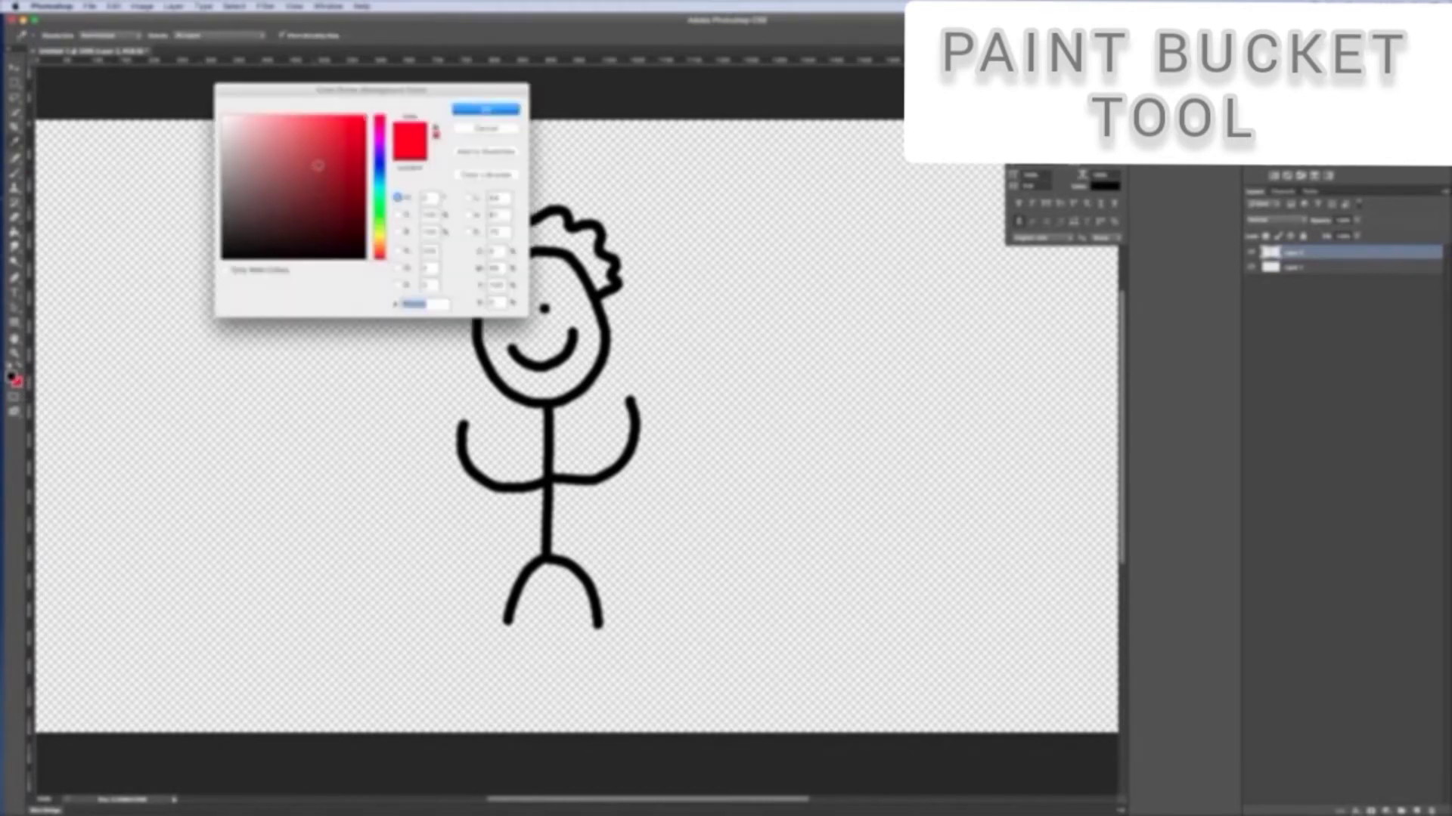
{"action": "left_click", "coordinate": [486, 109]}
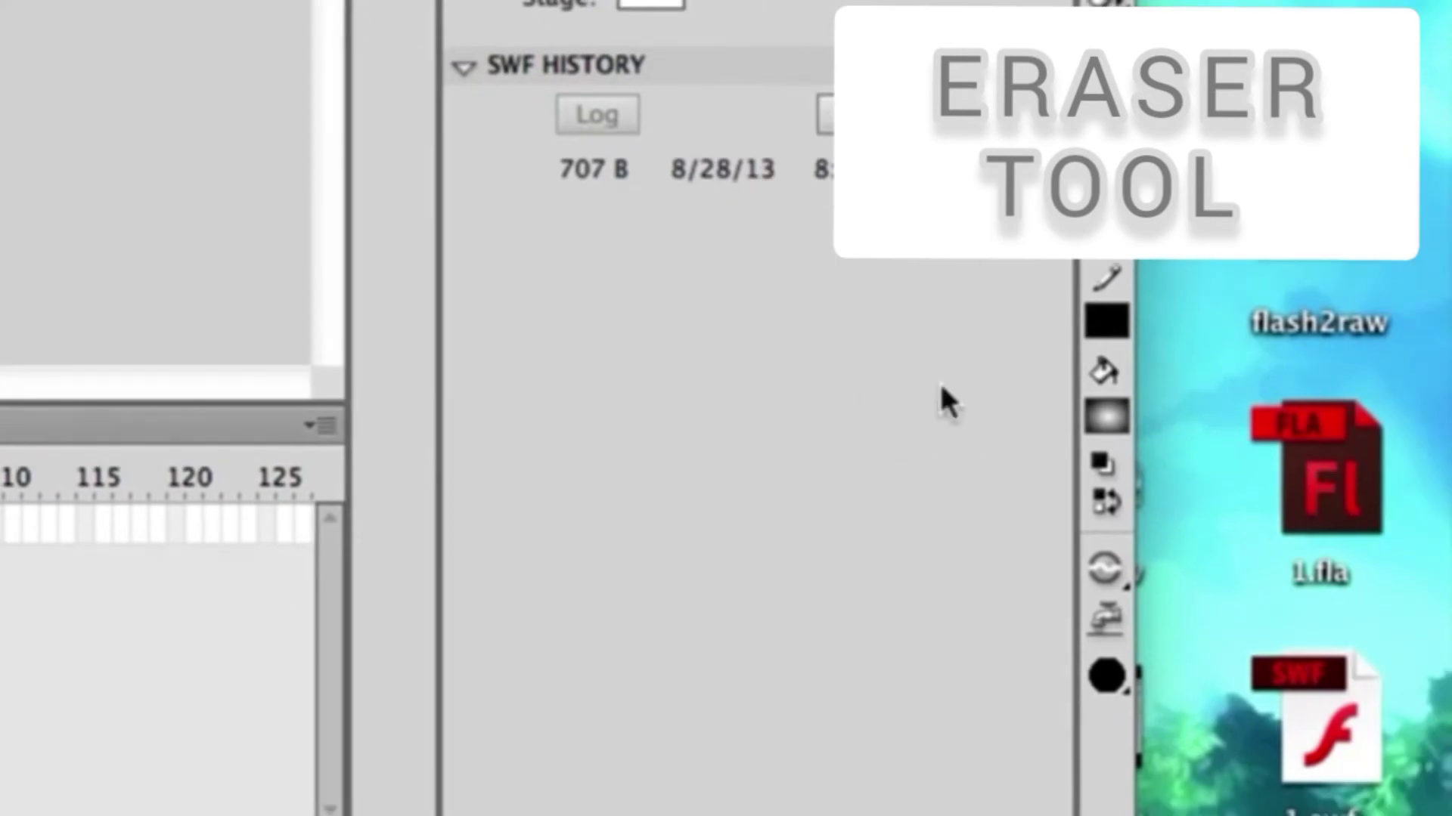
Switch back to Flash, pick a round eraser shape and erase several dots inside the gradient pentagon
{"action": "left_click", "coordinate": [1106, 671]}
{"action": "left_click", "coordinate": [1107, 671]}
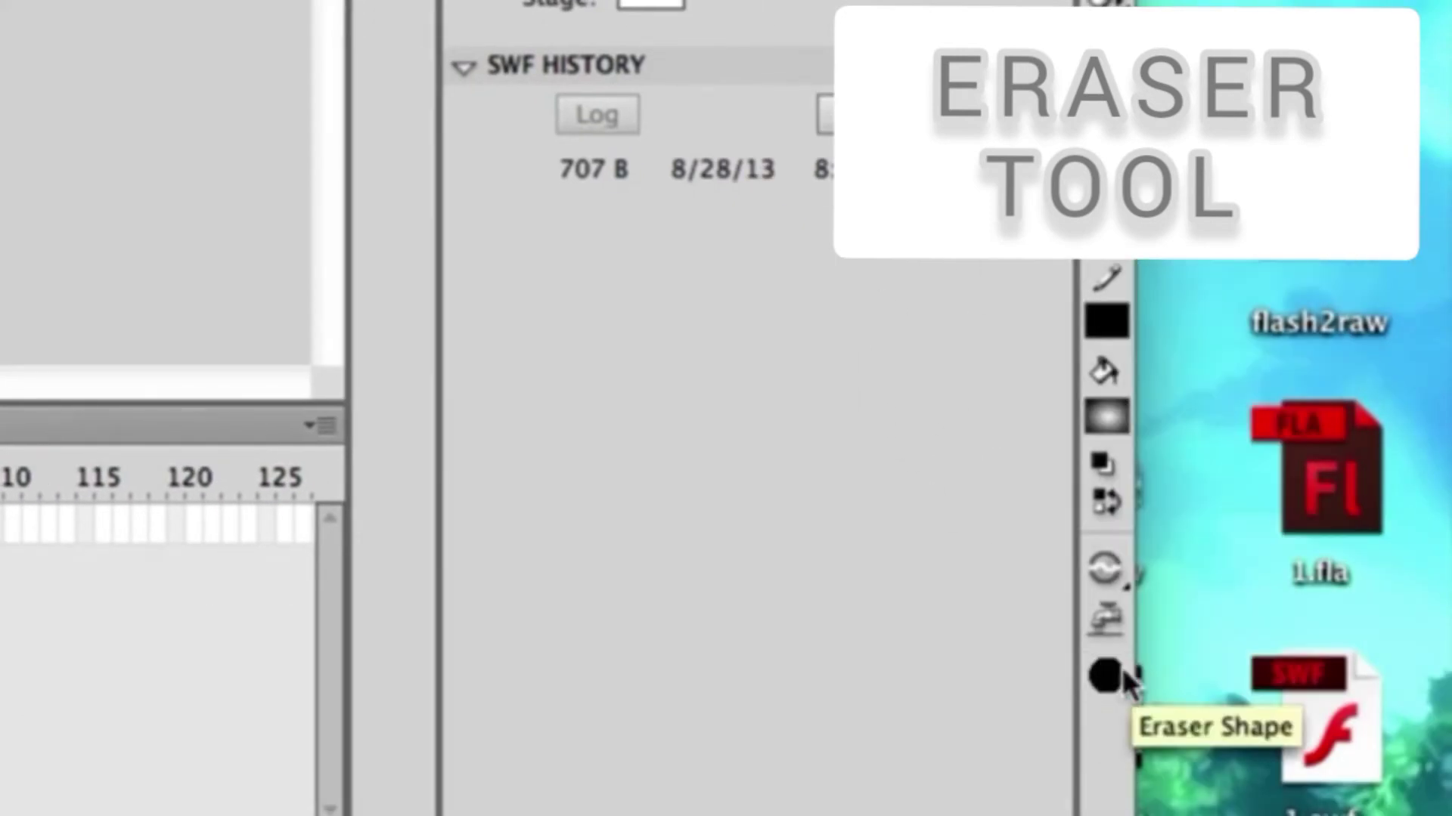
{"action": "left_click", "coordinate": [1119, 677]}
{"action": "left_click", "coordinate": [1213, 442]}
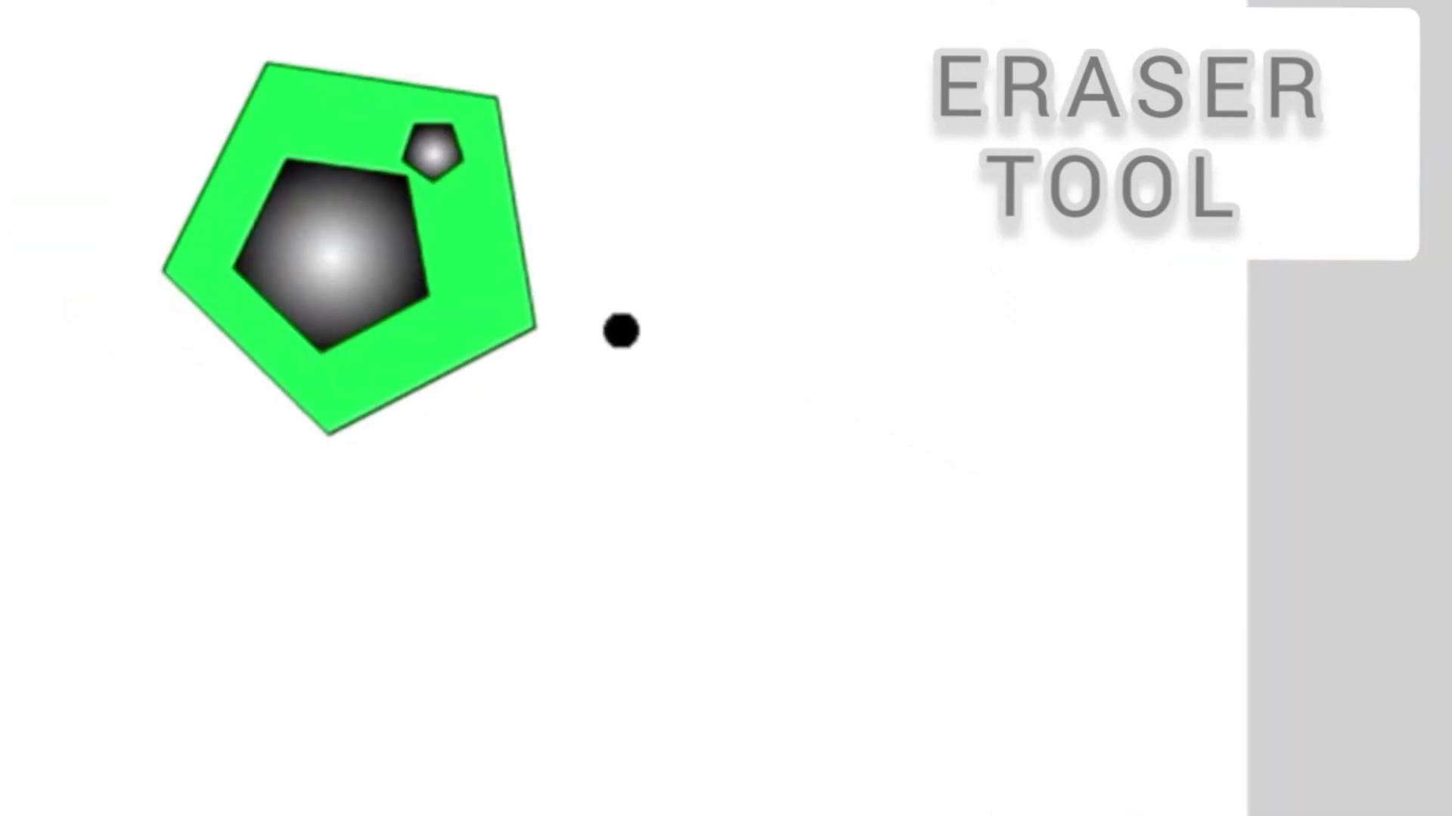
{"action": "left_click", "coordinate": [329, 251]}
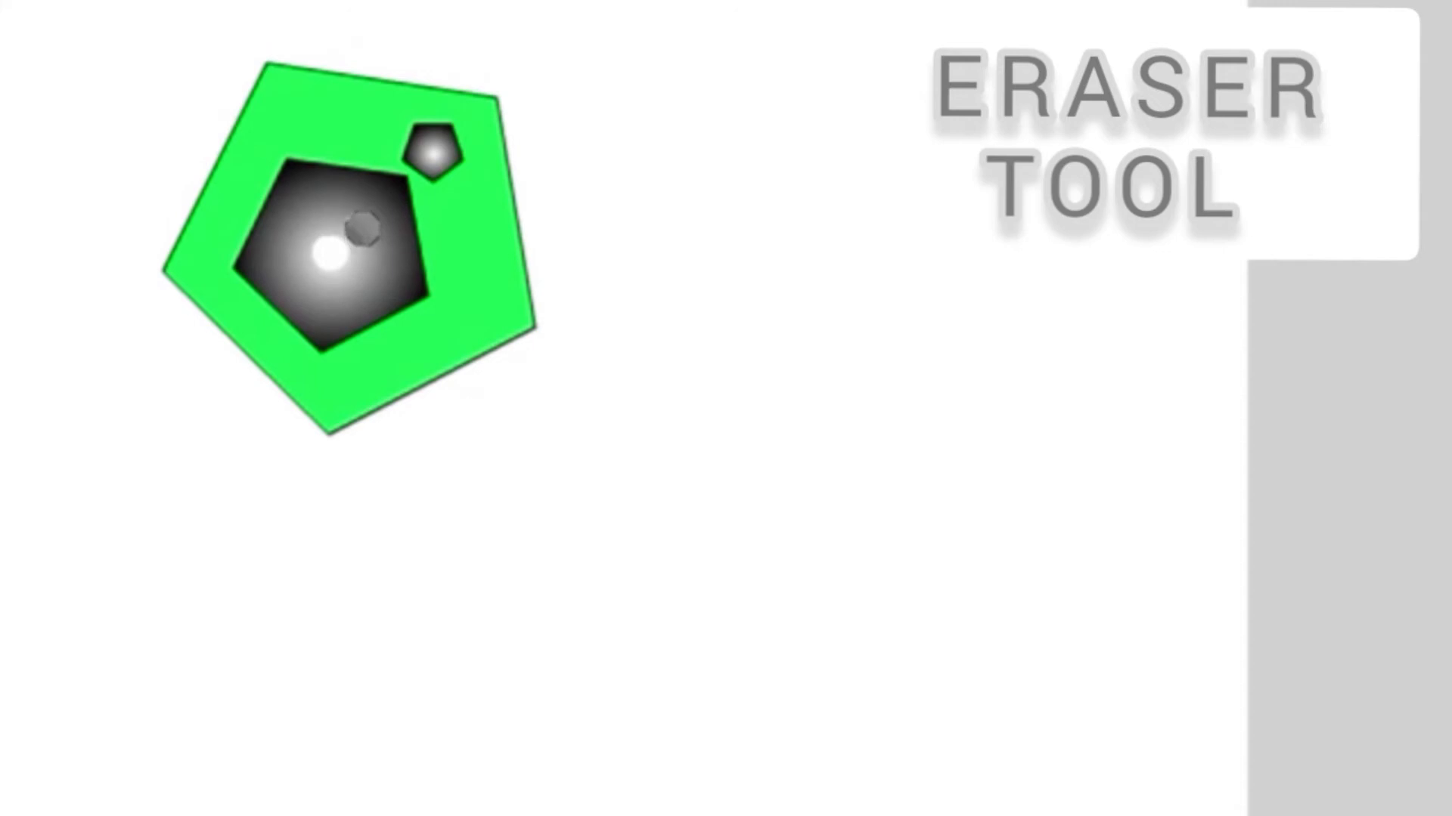
{"action": "left_click", "coordinate": [361, 229]}
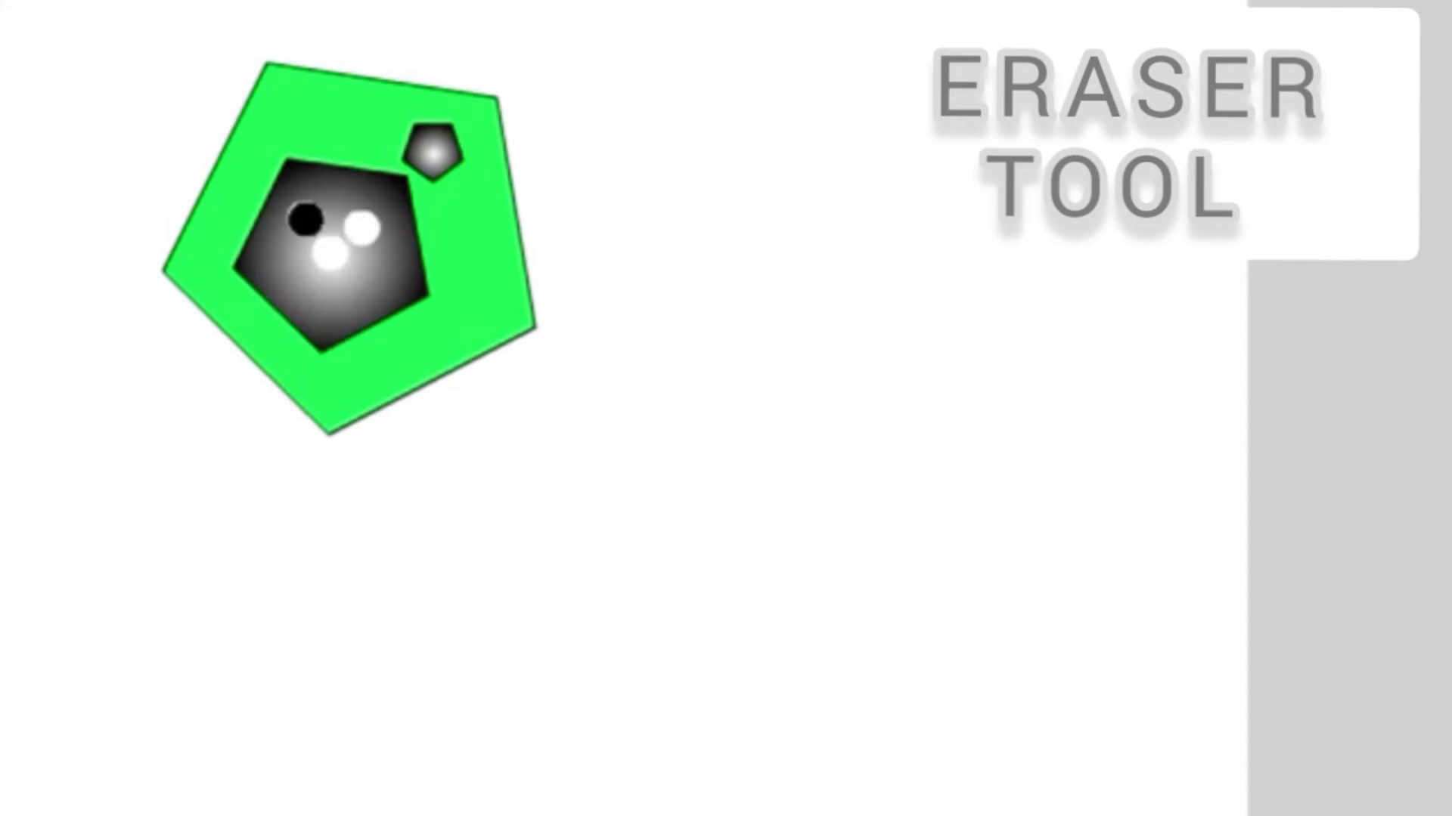
{"action": "left_click", "coordinate": [305, 219]}
{"action": "left_click", "coordinate": [325, 198]}
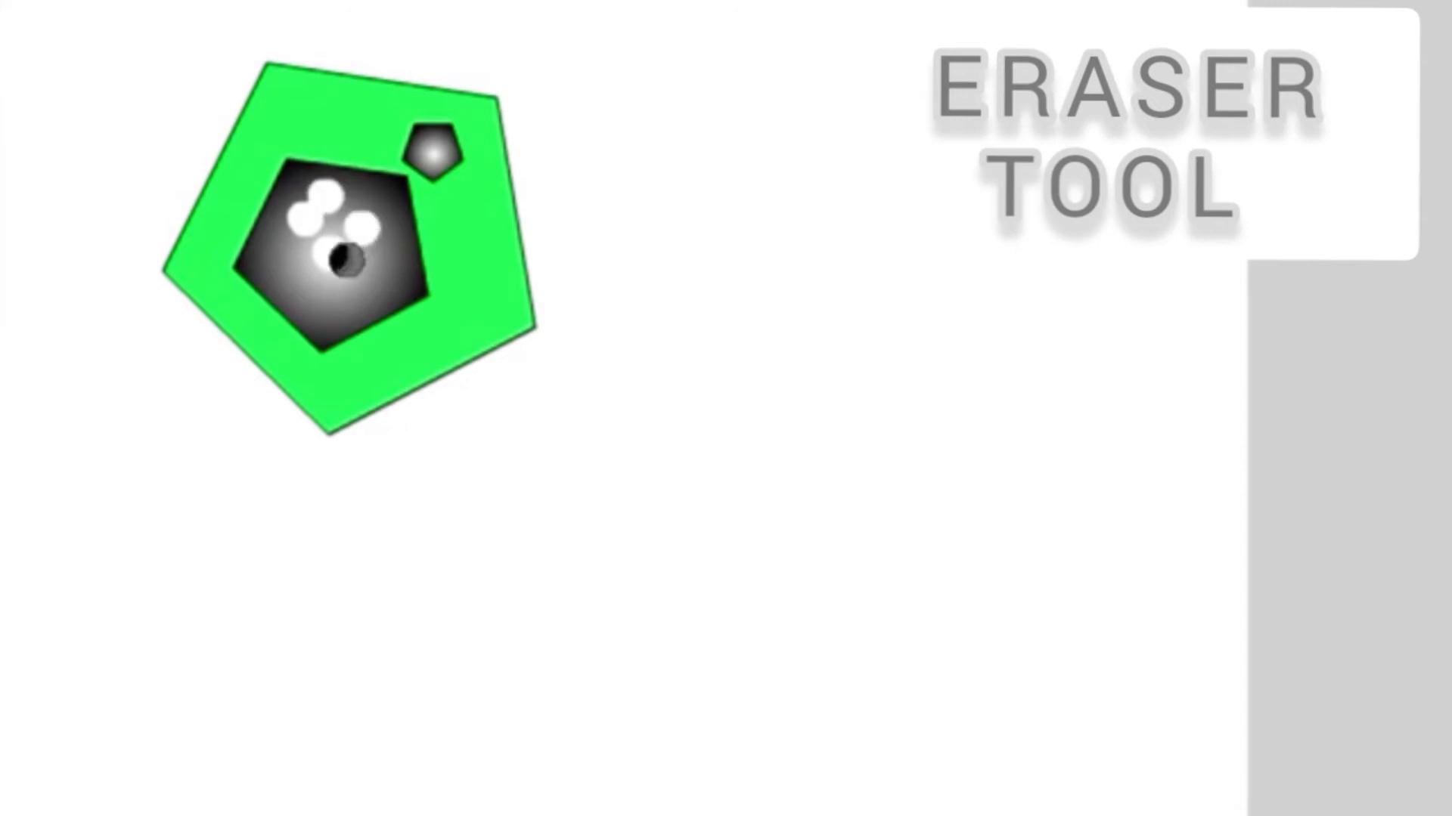
{"action": "left_click", "coordinate": [341, 297]}
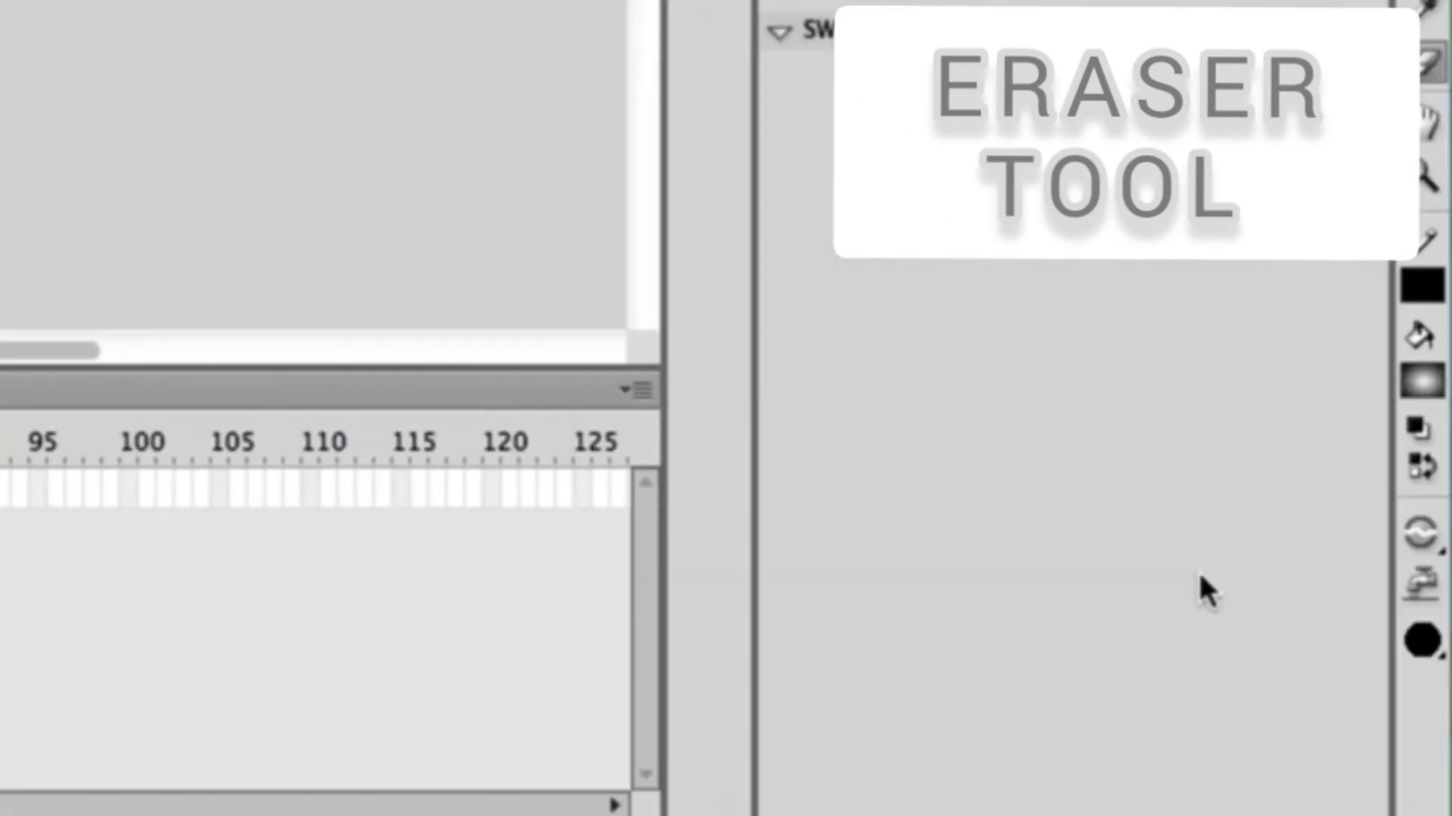
Choose a larger square eraser shape and open the eraser mode options
{"action": "left_click", "coordinate": [1422, 642]}
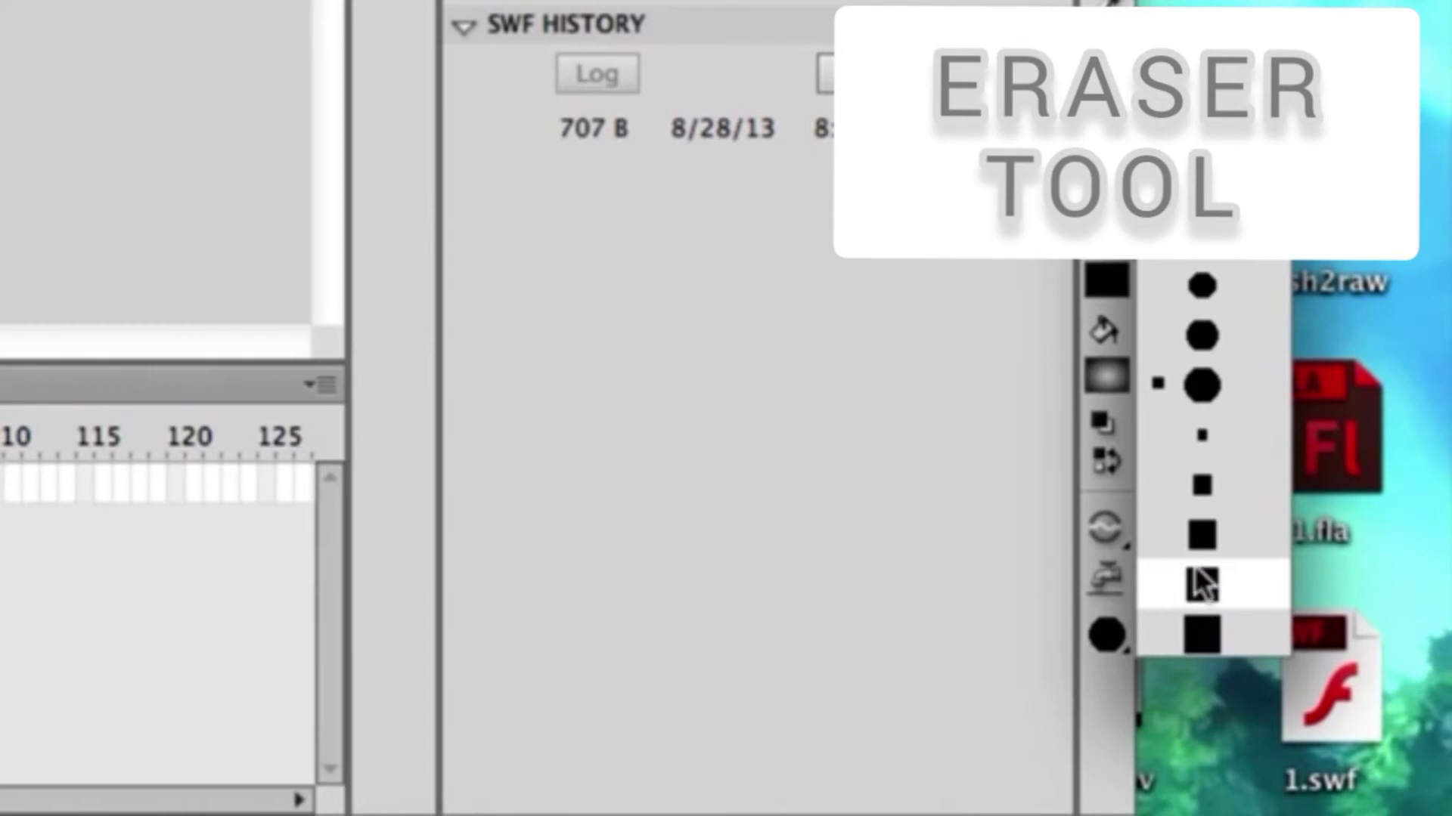
{"action": "left_click", "coordinate": [1202, 533]}
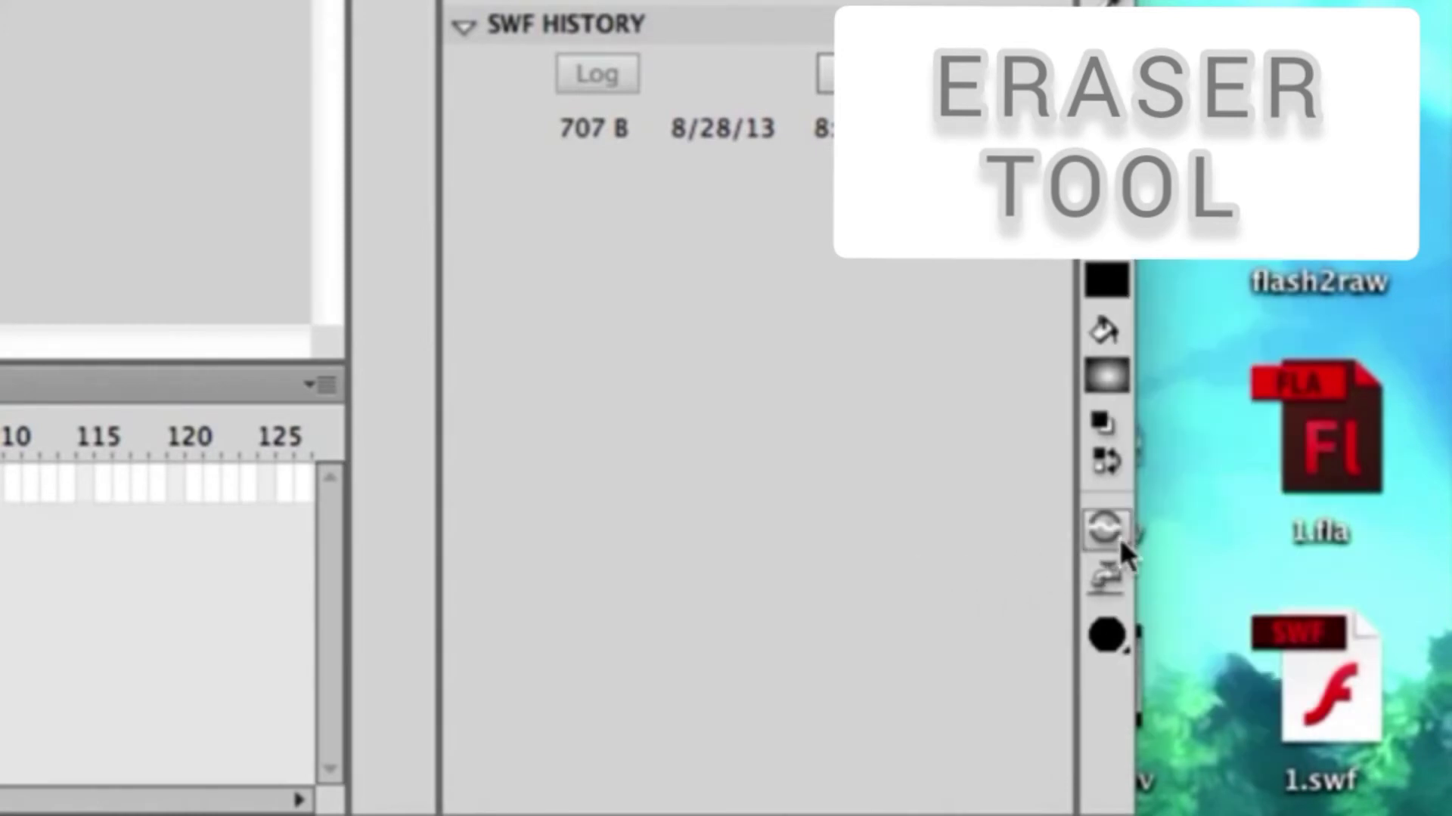
{"action": "left_click", "coordinate": [1106, 582]}
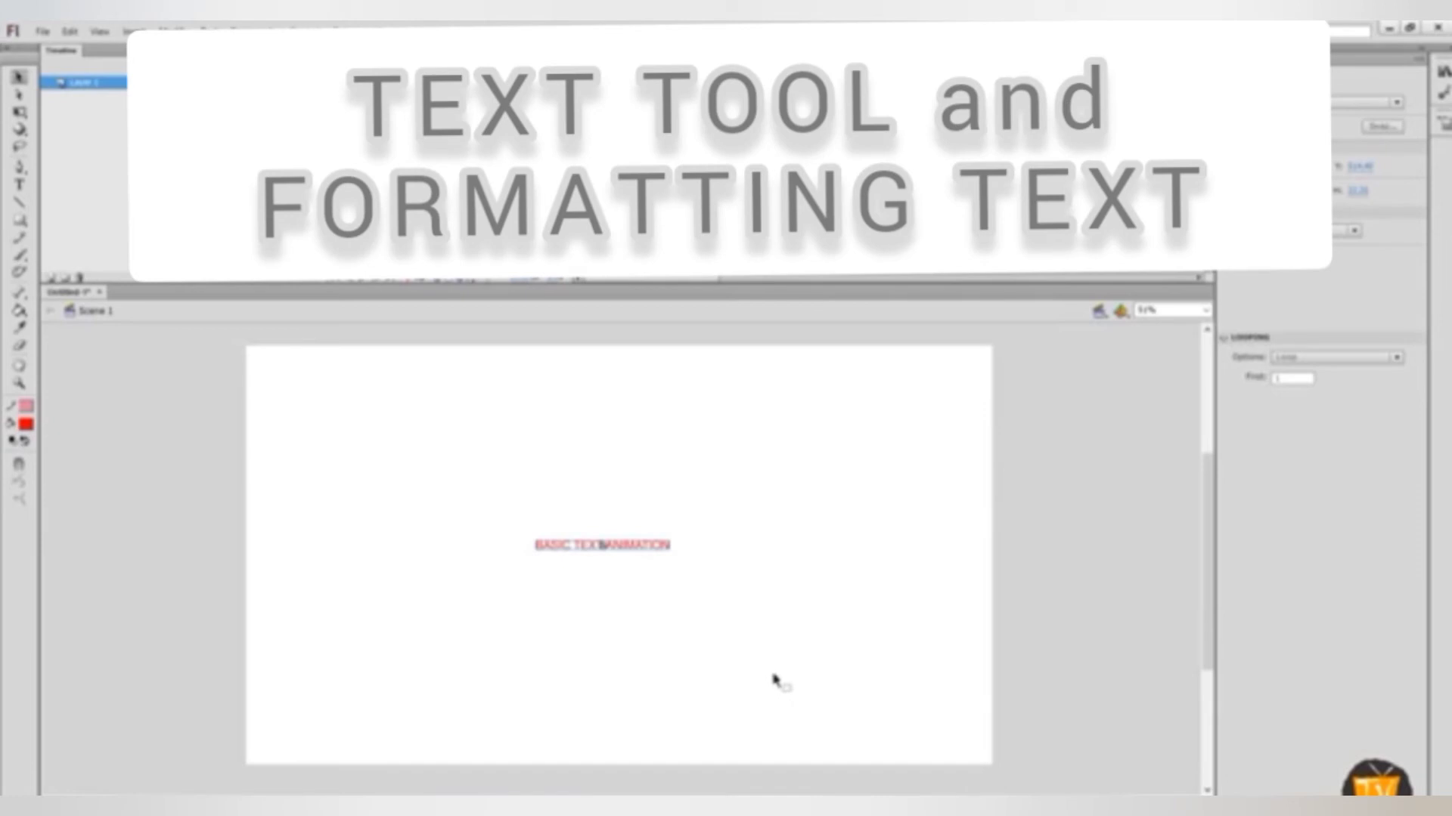
Select the BASIC TEXT ANIMATION text and convert the last timeline frame into a keyframe
{"action": "left_click", "coordinate": [775, 688]}
{"action": "left_click_drag", "start_coordinate": [460, 475], "coordinate": [710, 601]}
{"action": "left_click", "coordinate": [1177, 84]}
{"action": "right_click", "coordinate": [1177, 86]}
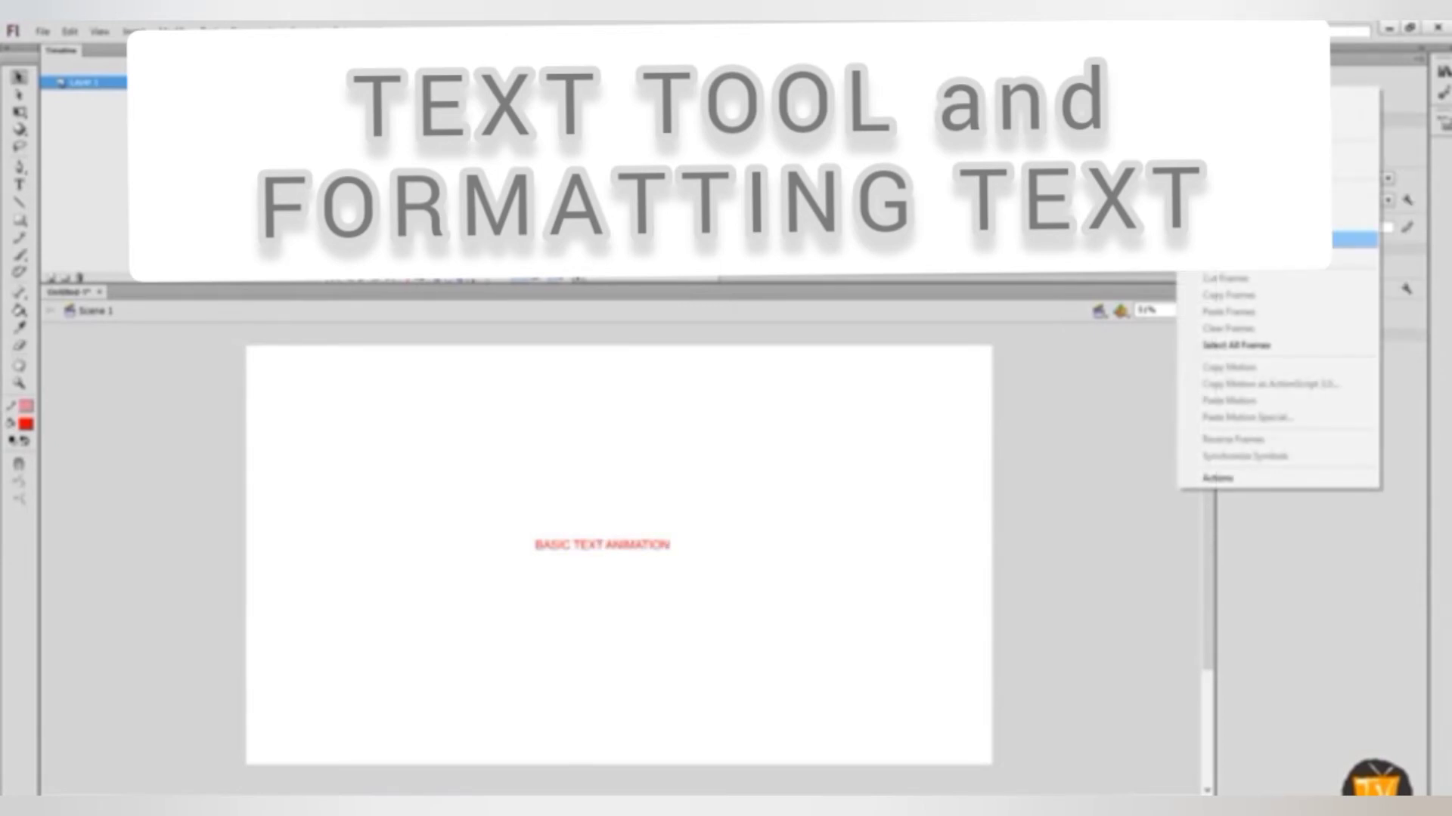
{"action": "left_click", "coordinate": [1240, 239]}
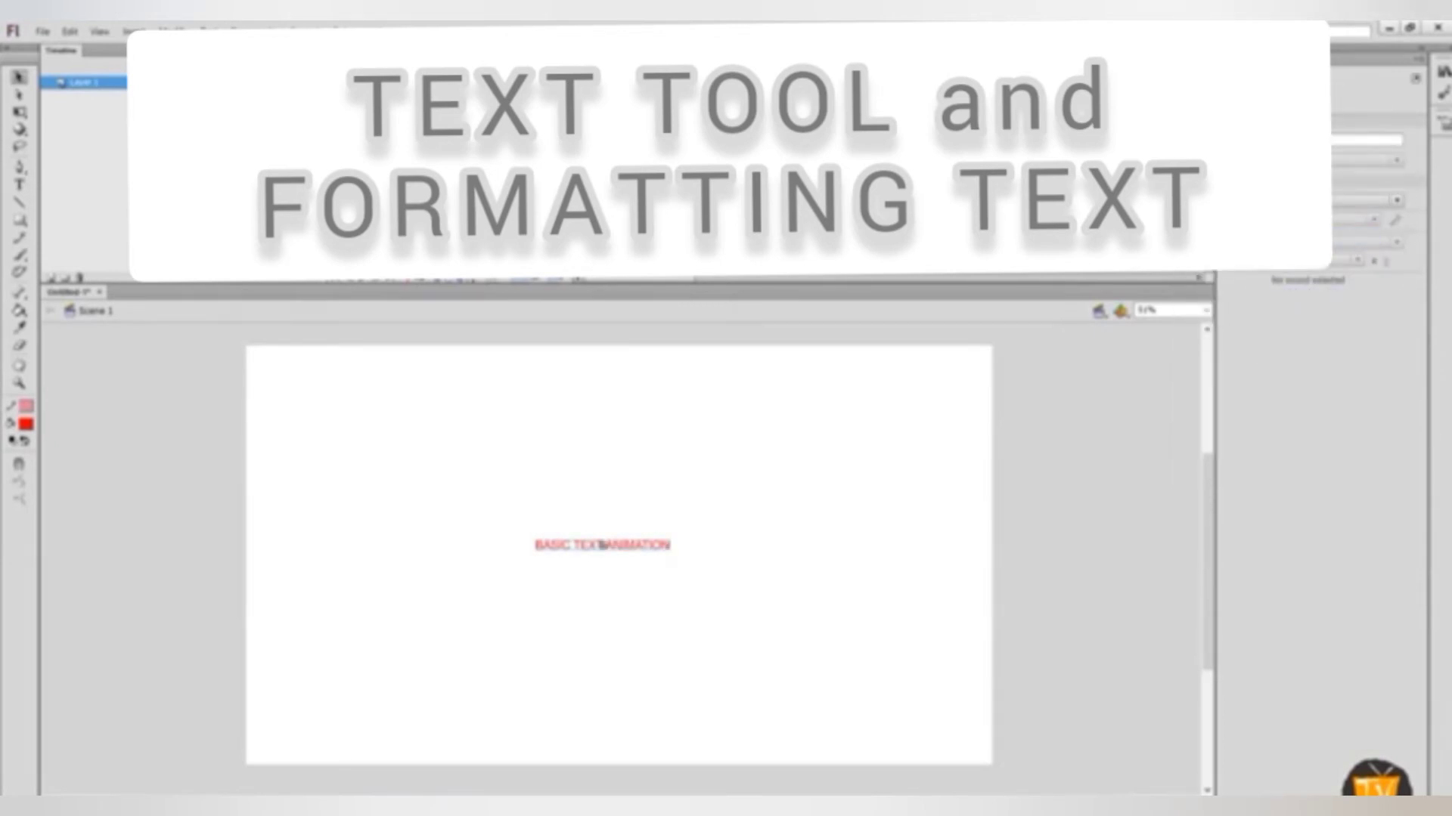
Enlarge the text on the last keyframe twice with Scale and Rotate
{"action": "left_click", "coordinate": [174, 31]}
{"action": "mouse_move", "coordinate": [219, 220]}
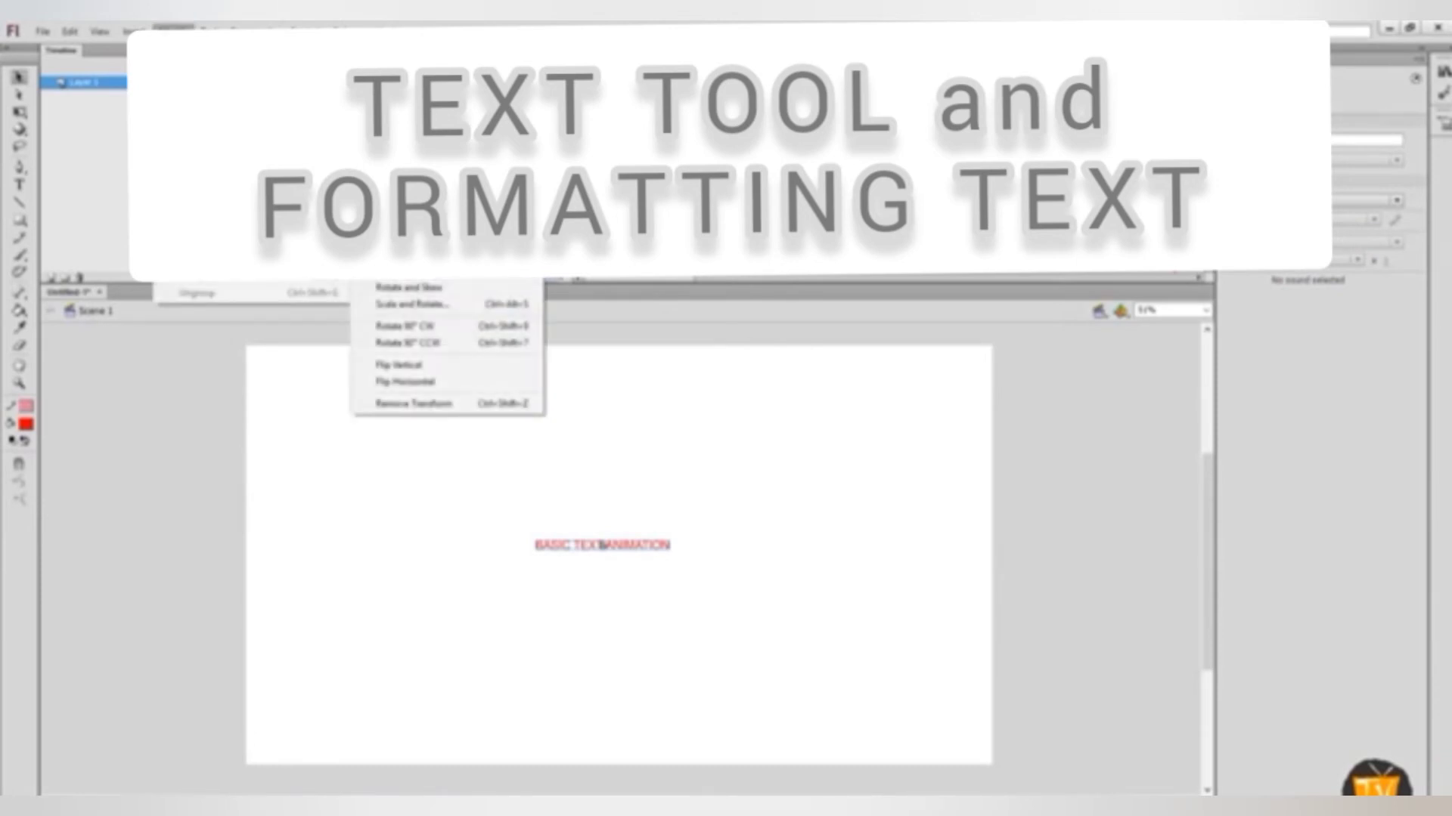
{"action": "left_click", "coordinate": [434, 310]}
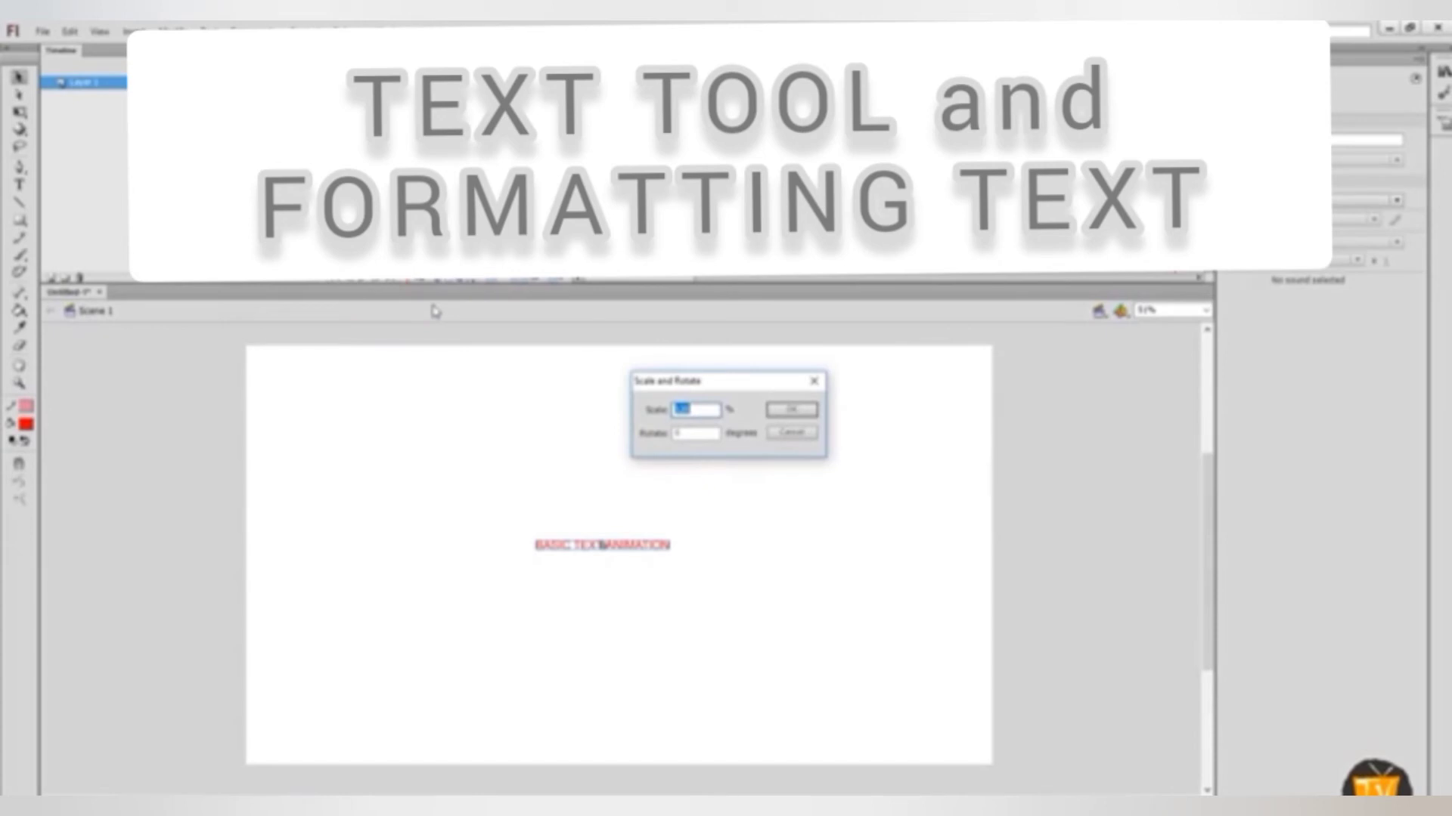
{"action": "key", "text": "Return"}
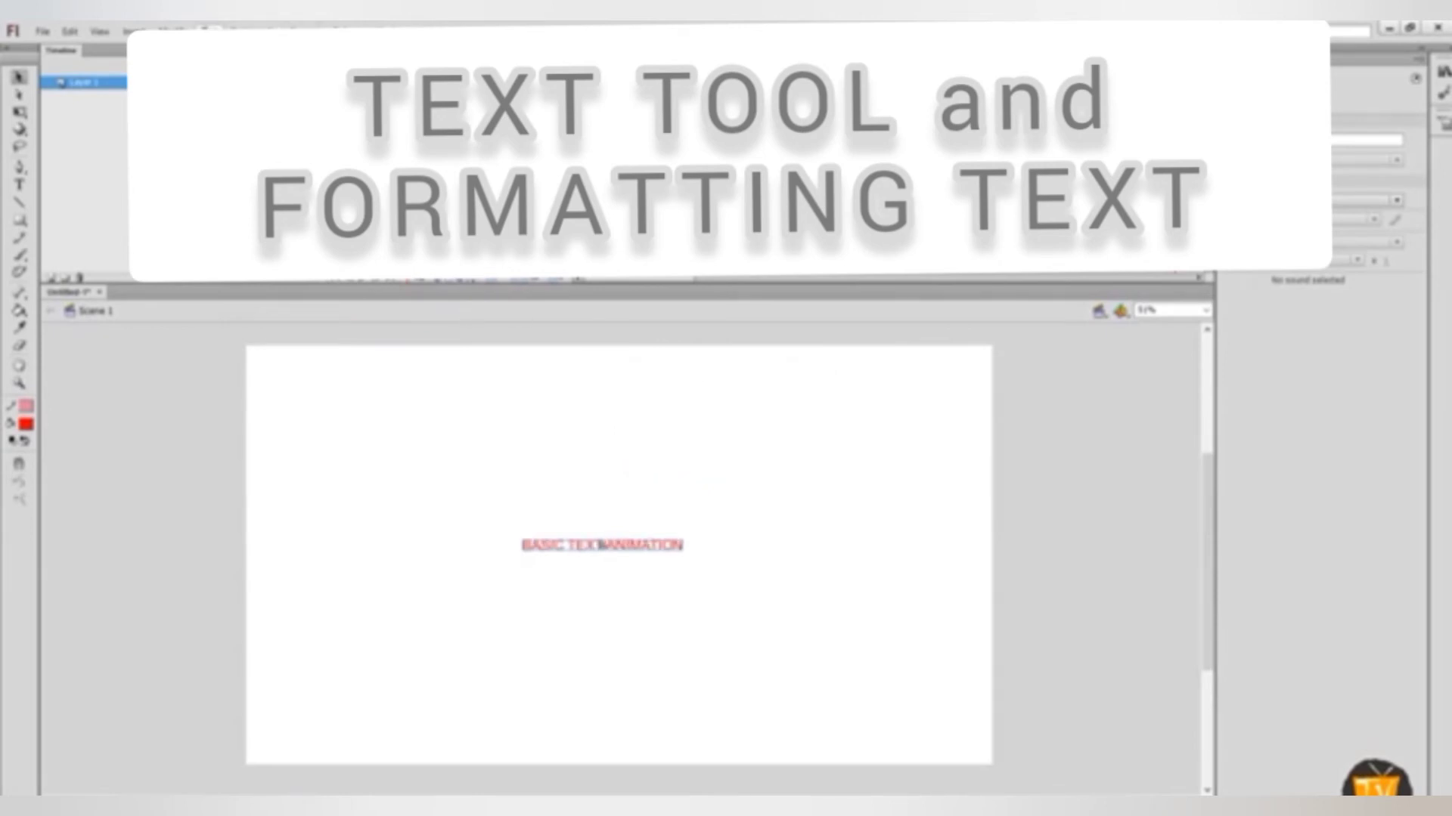
{"action": "left_click", "coordinate": [174, 29]}
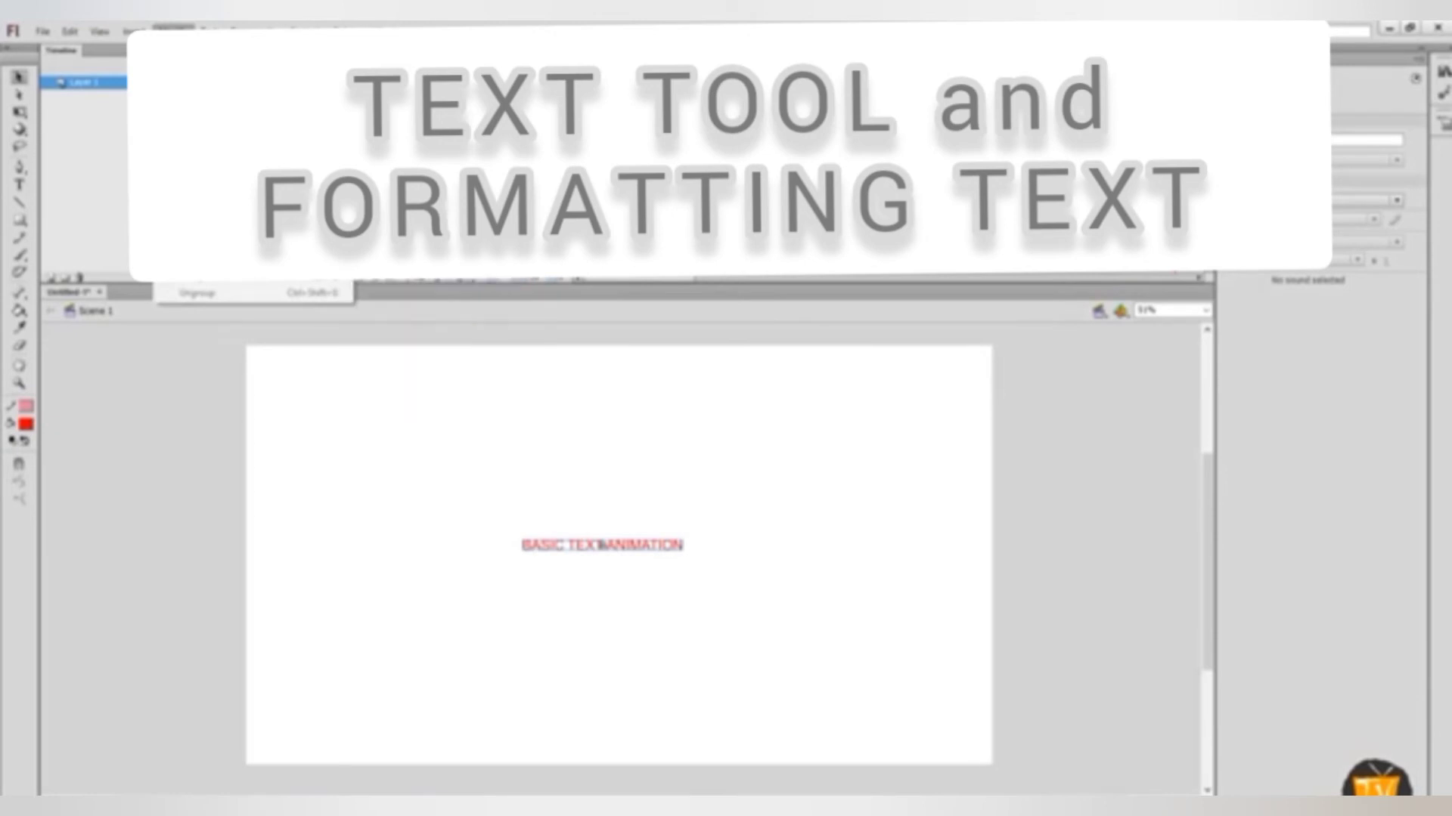
{"action": "mouse_move", "coordinate": [227, 220]}
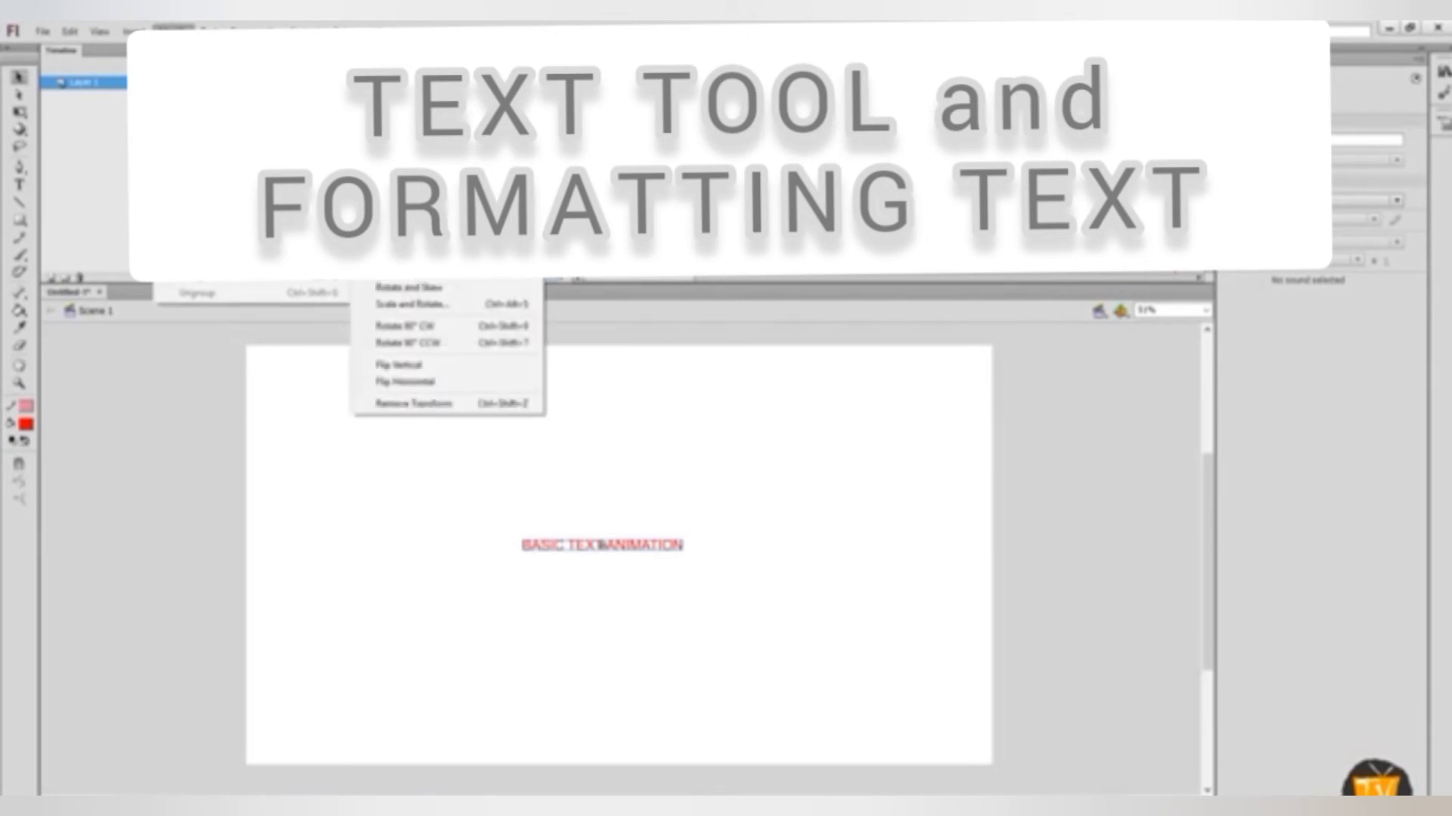
{"action": "left_click", "coordinate": [510, 305]}
{"action": "left_click", "coordinate": [812, 416]}
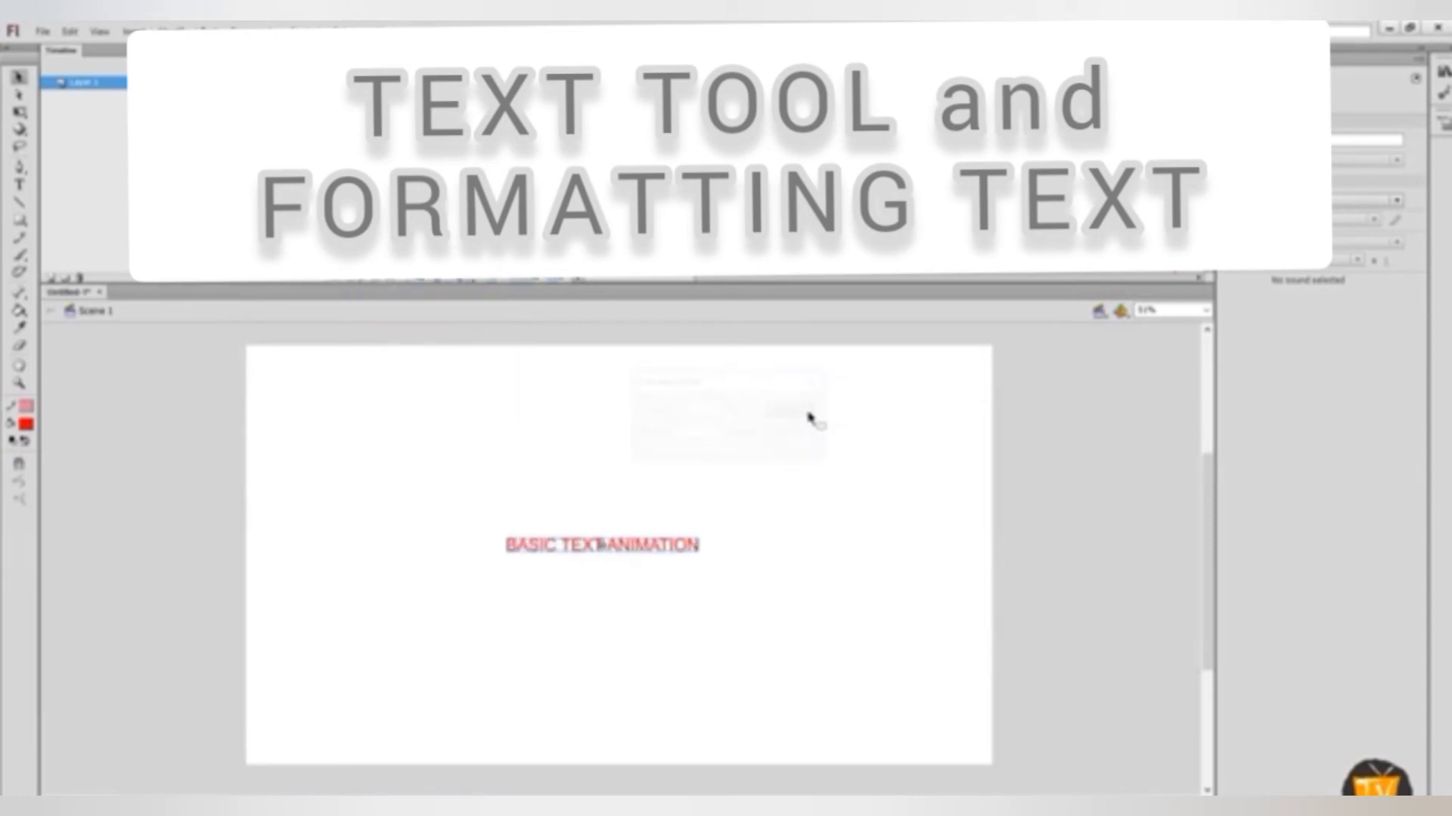
Scale the text up again with Scale and Rotate and repeat the scaling three more times
{"action": "key", "text": "ctrl+alt+s"}
{"action": "left_click", "coordinate": [791, 409]}
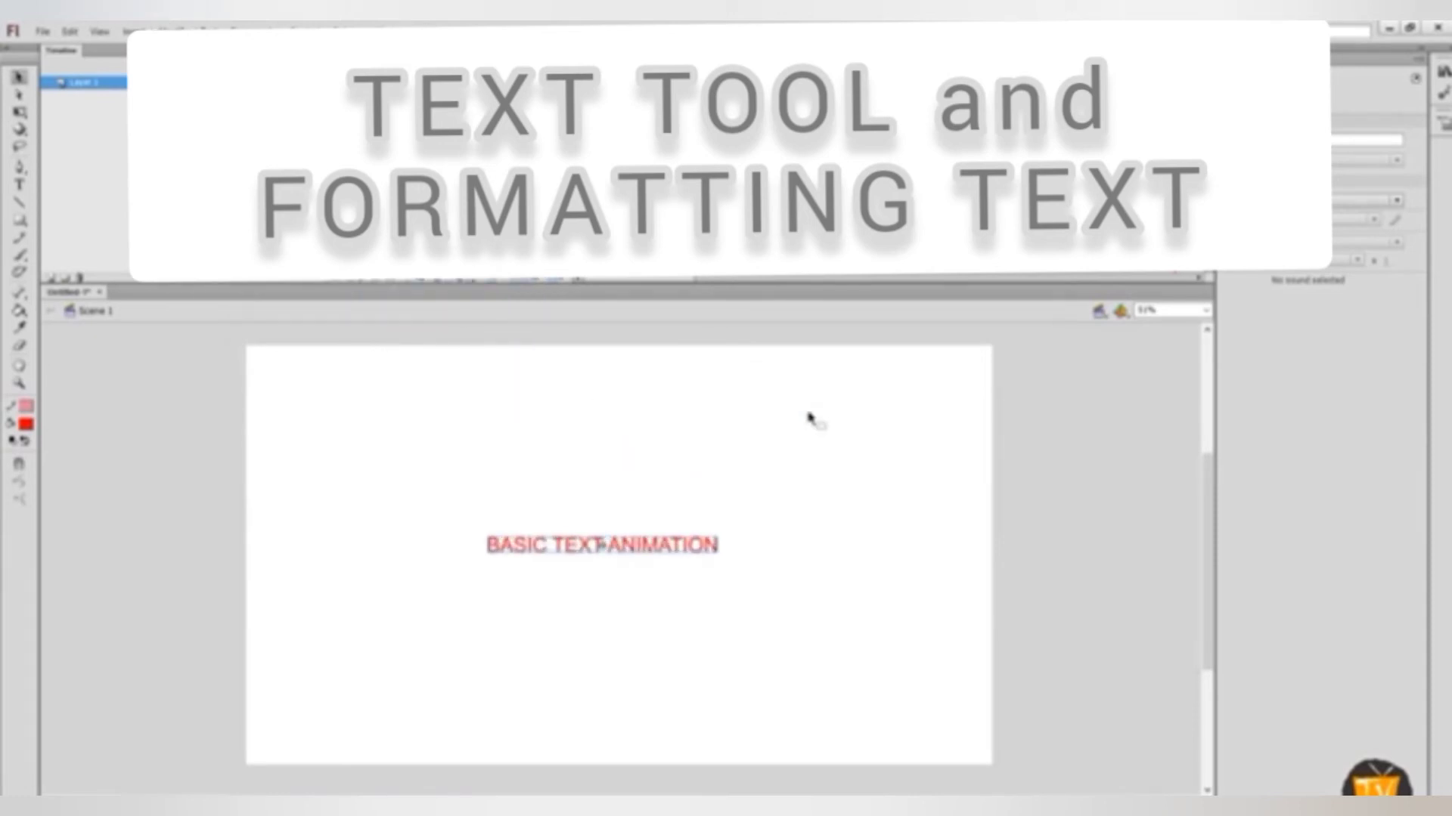
{"action": "key", "text": "ctrl+y"}
{"action": "key", "text": "ctrl+y"}
{"action": "key", "text": "ctrl+y"}
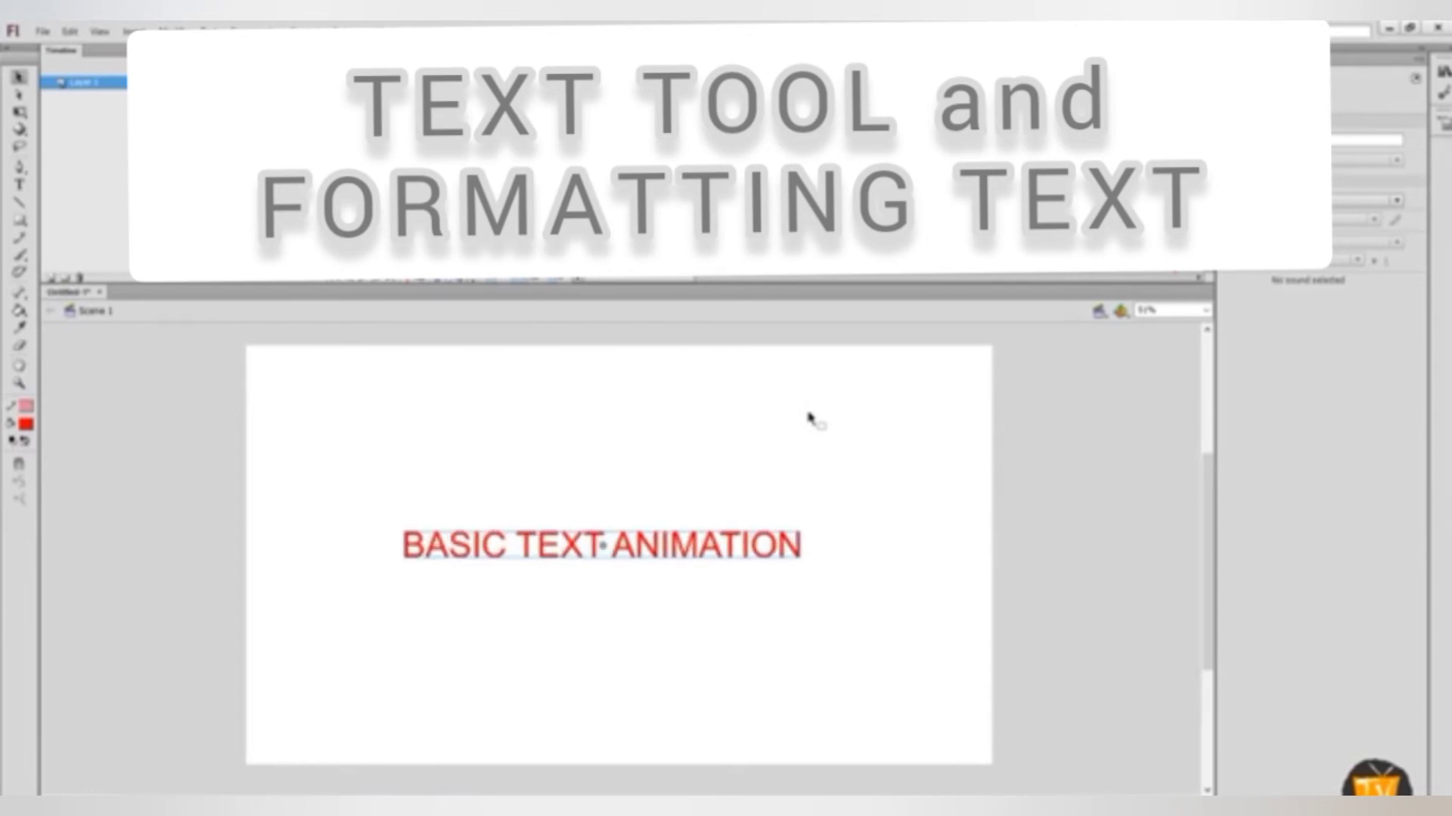
{"action": "left_click", "coordinate": [806, 425]}
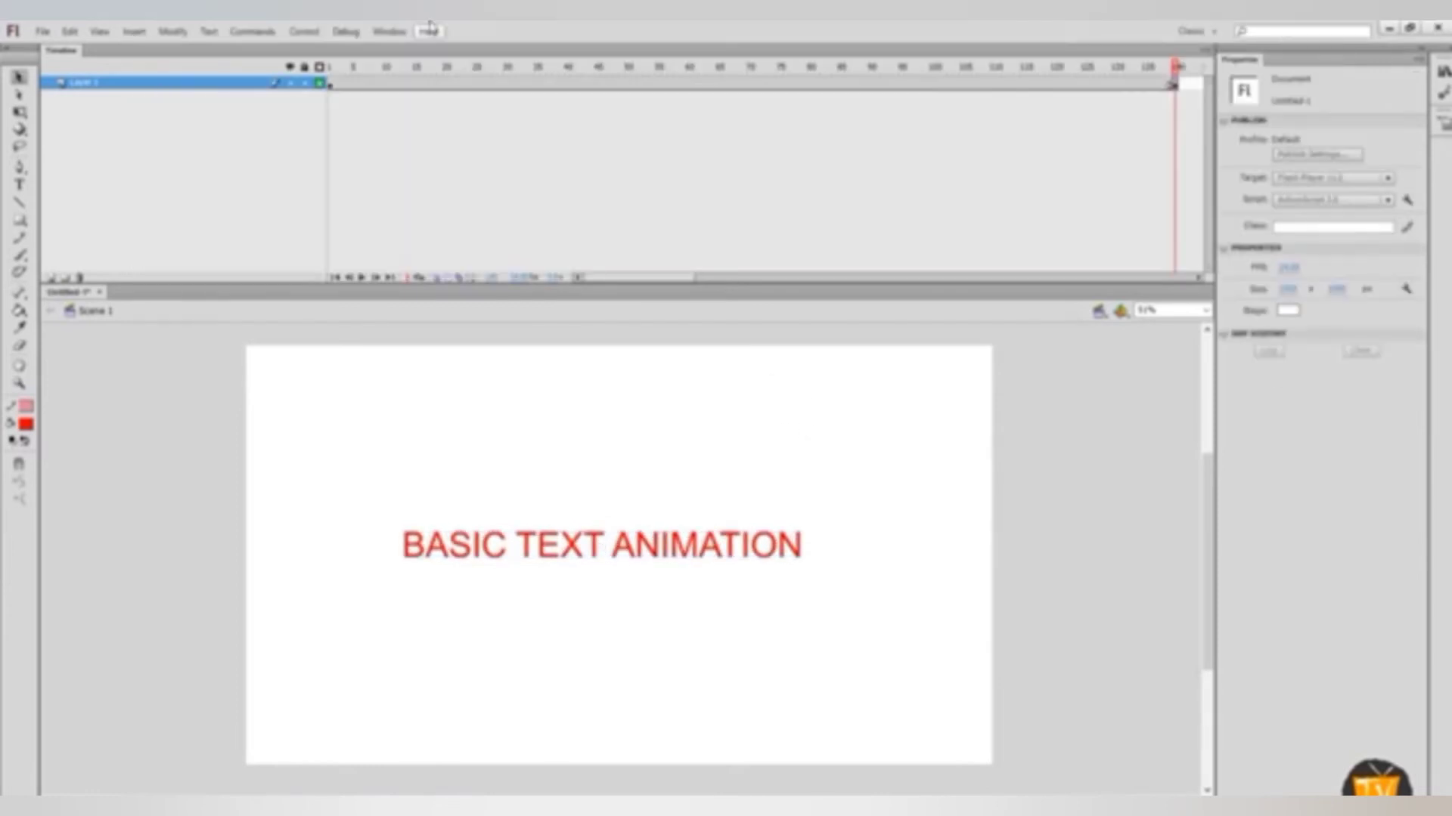
Create a classic tween from the first frame across the layer, scrub the timeline and test the scene
{"action": "left_click", "coordinate": [332, 85]}
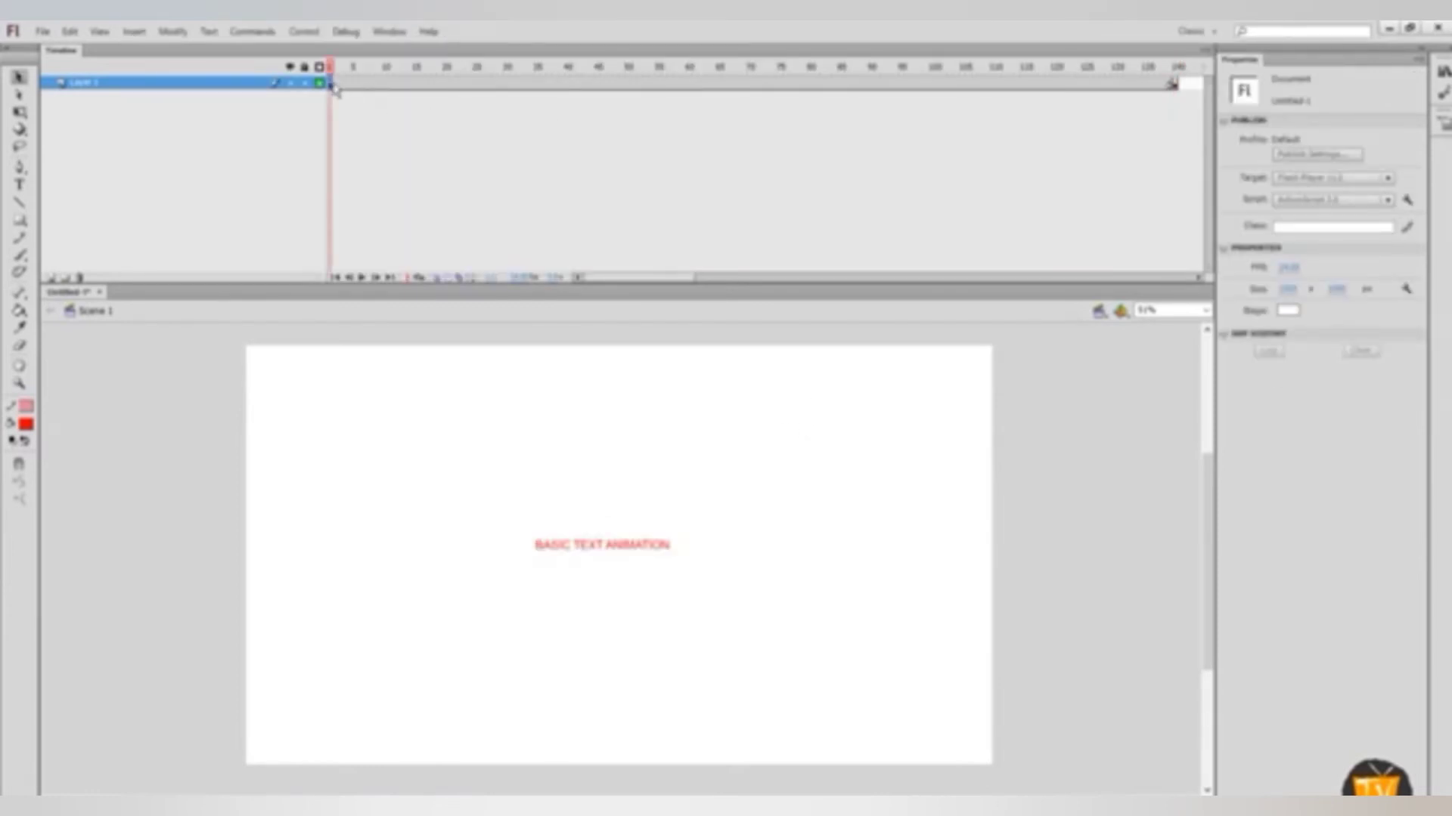
{"action": "right_click", "coordinate": [333, 88]}
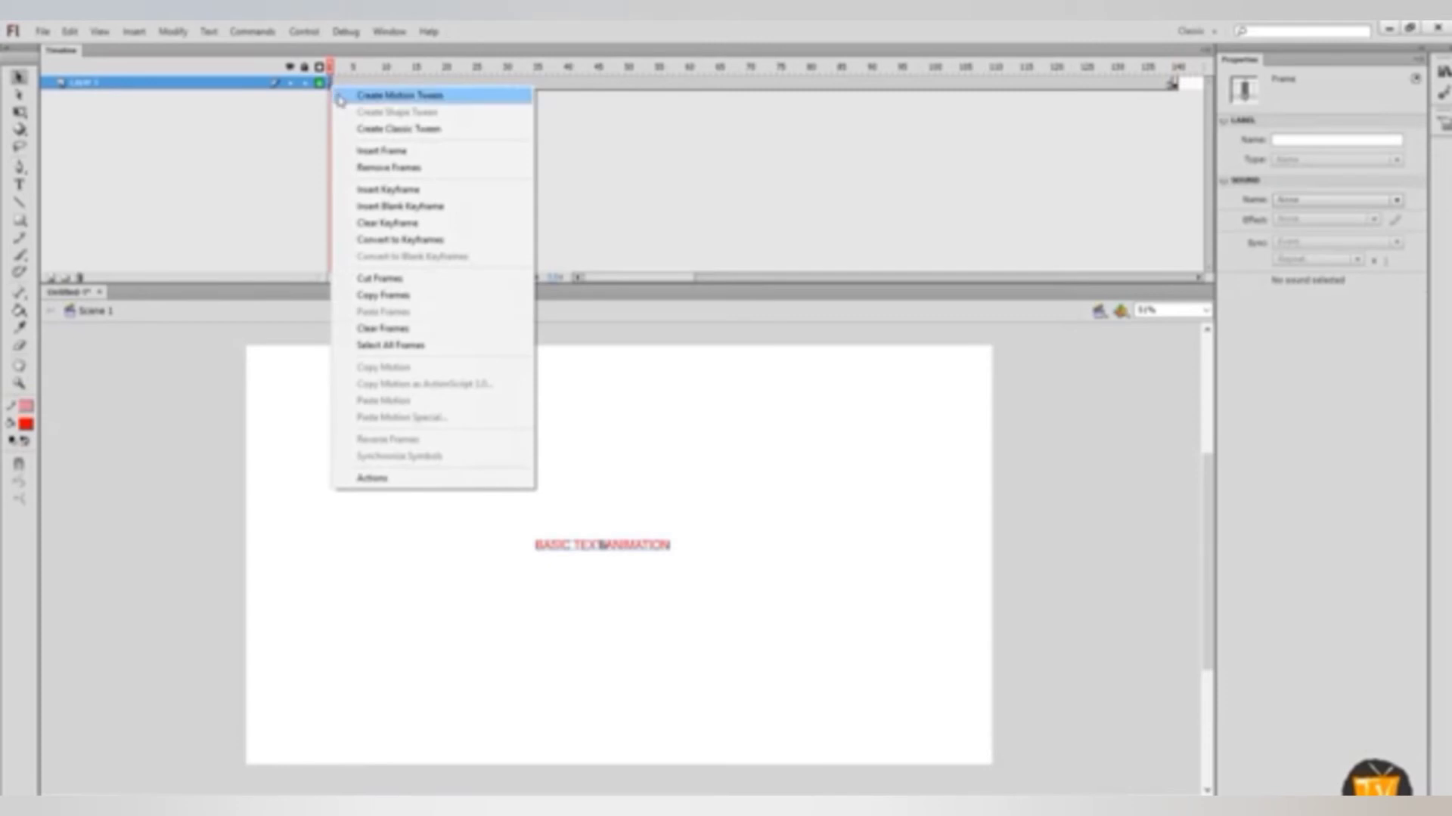
{"action": "left_click", "coordinate": [352, 133]}
{"action": "left_click", "coordinate": [345, 94]}
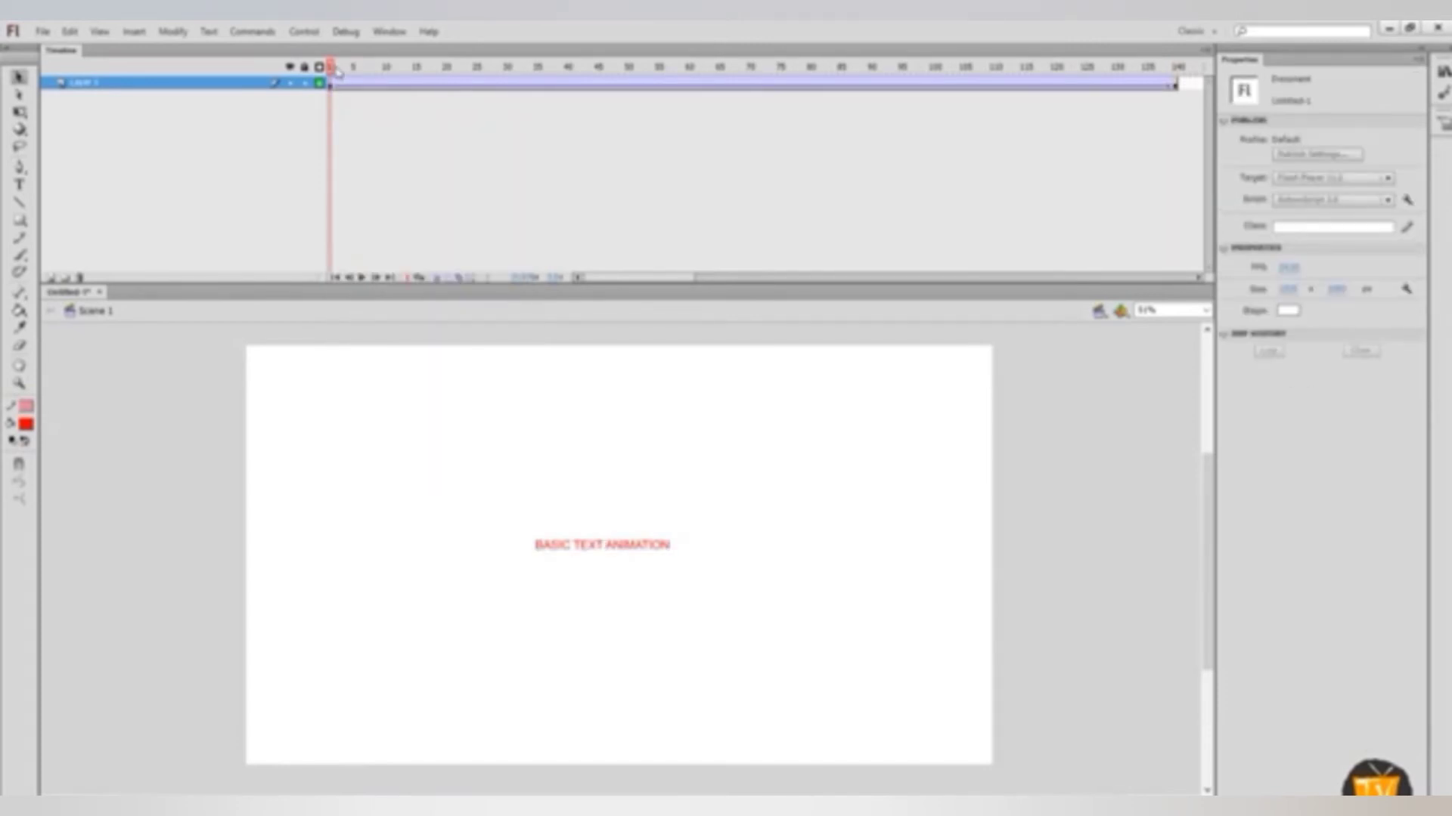
{"action": "left_click_drag", "start_coordinate": [338, 72], "coordinate": [1180, 156]}
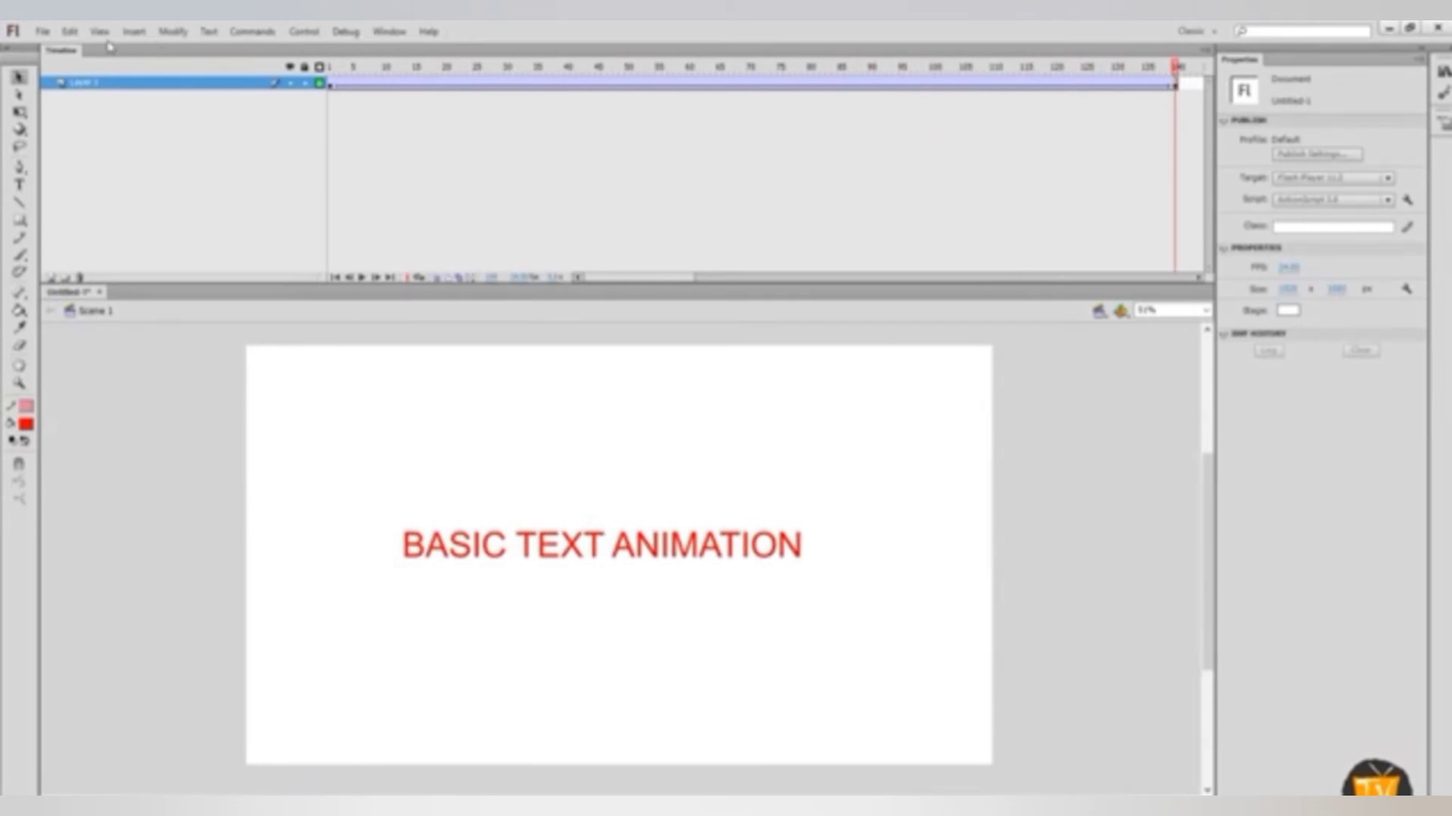
{"action": "left_click", "coordinate": [309, 32]}
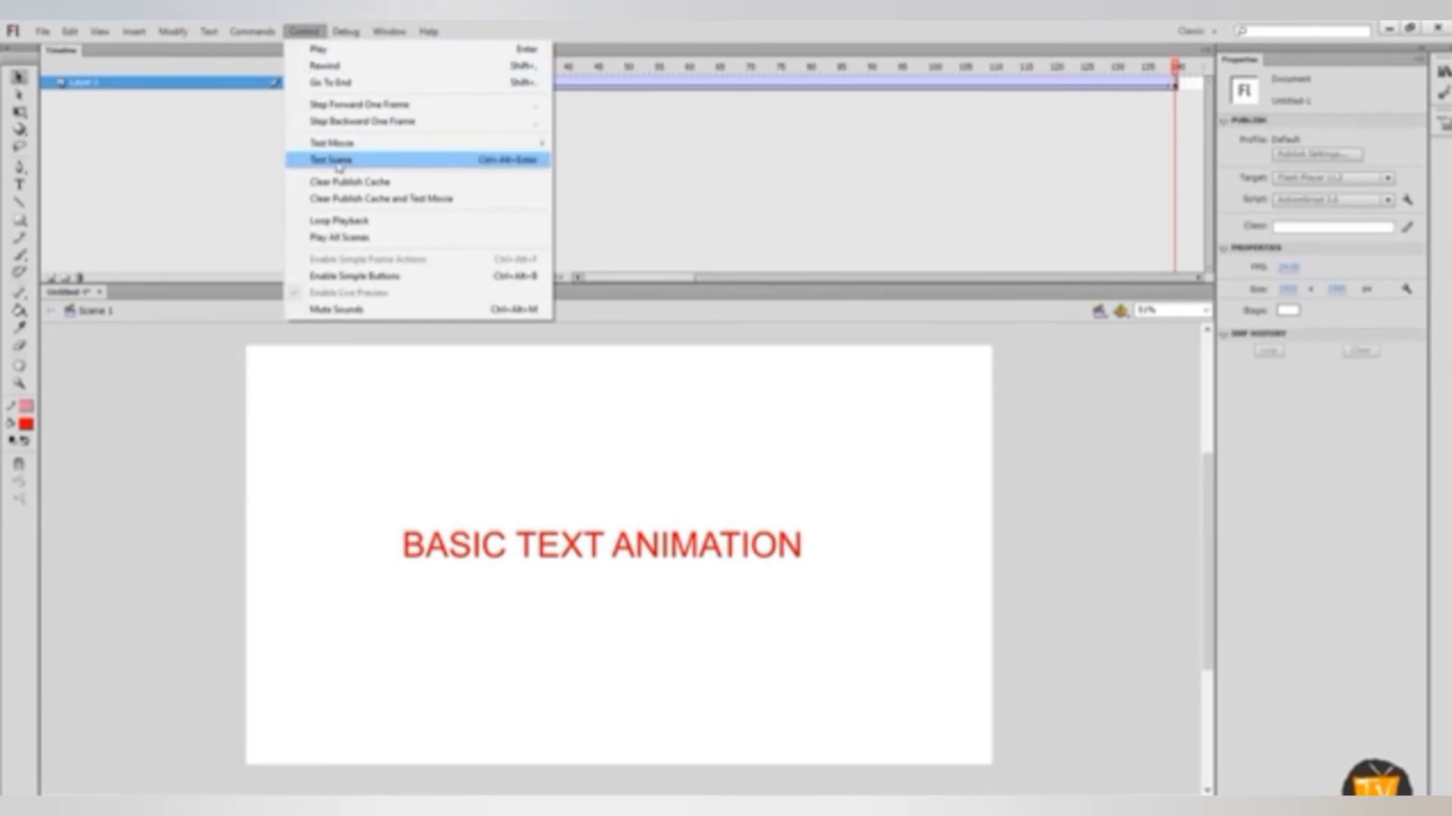
{"action": "left_click", "coordinate": [411, 164]}
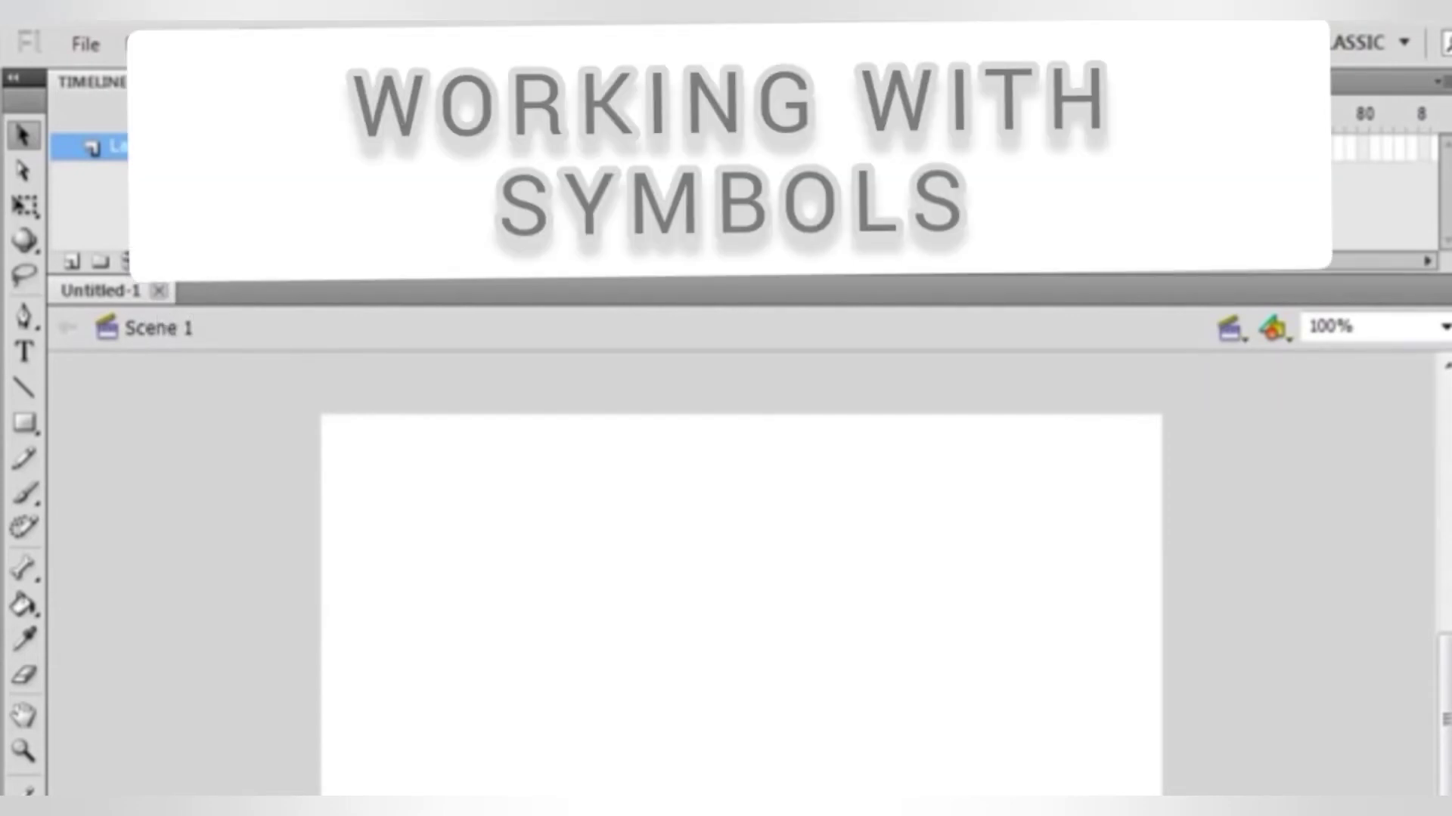
Create a new Graphic symbol named blob, switching its type from Button and toggling the Advanced options
{"action": "left_click", "coordinate": [268, 45]}
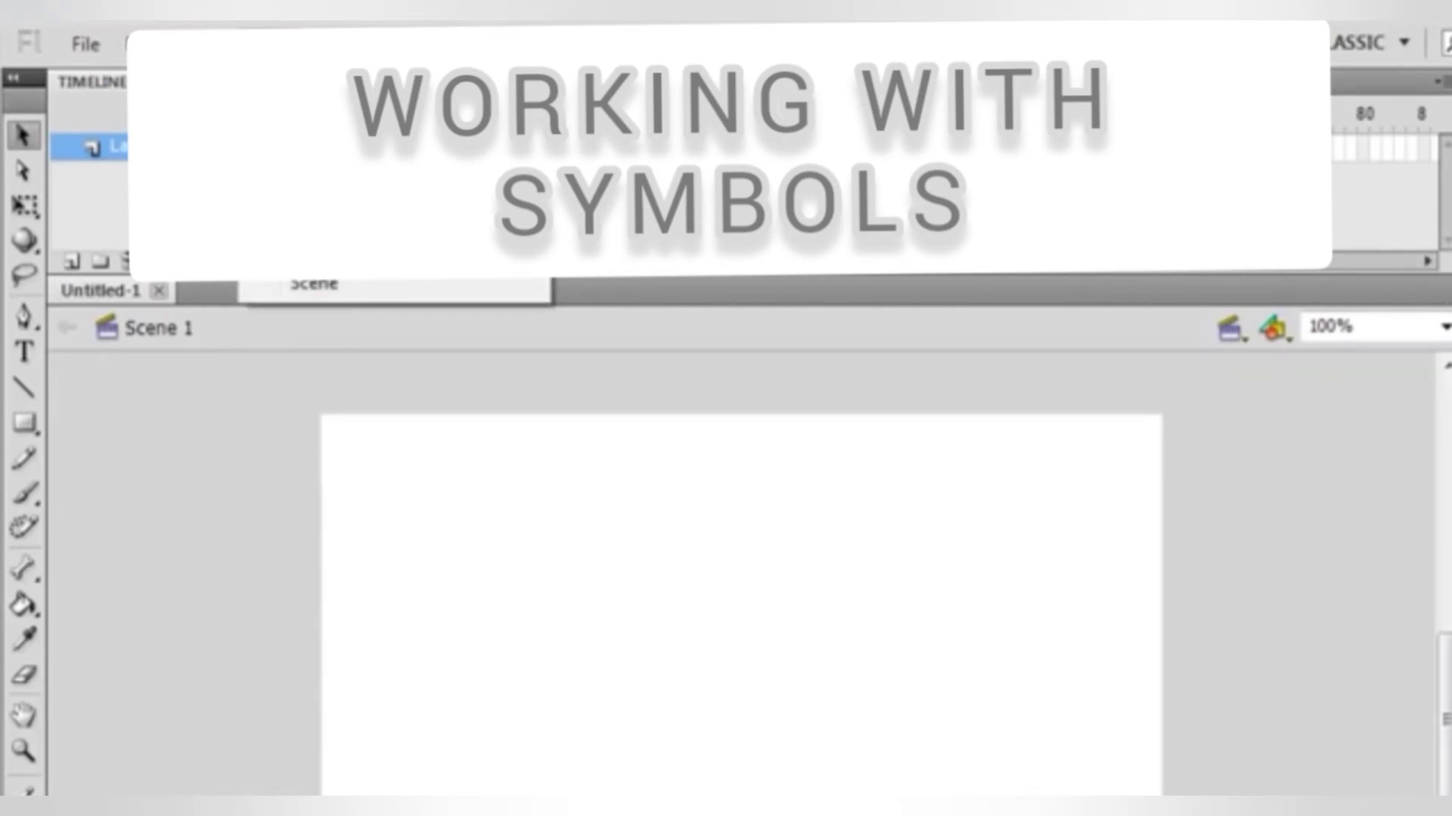
{"action": "left_click", "coordinate": [333, 79]}
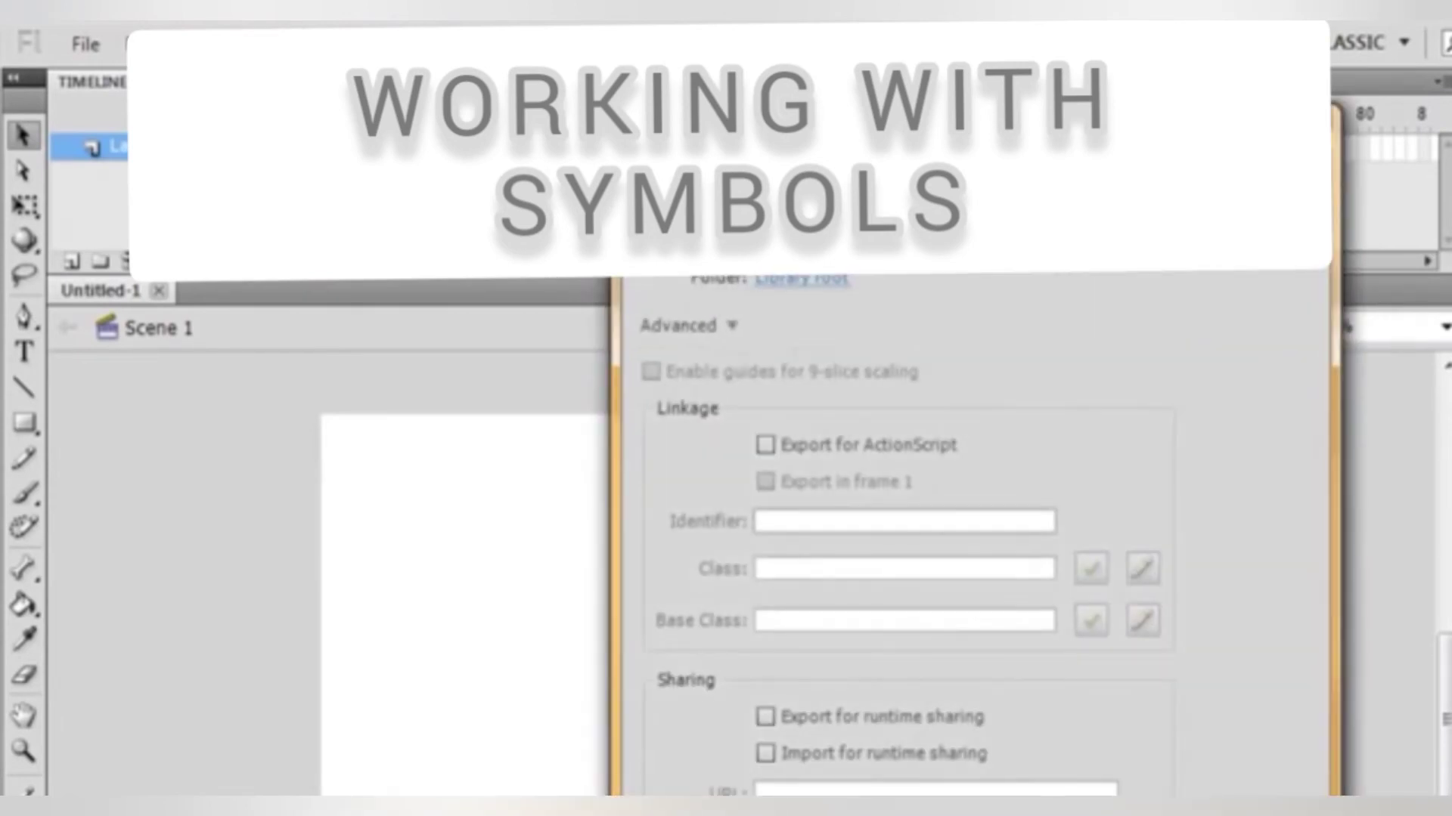
{"action": "left_click", "coordinate": [733, 326]}
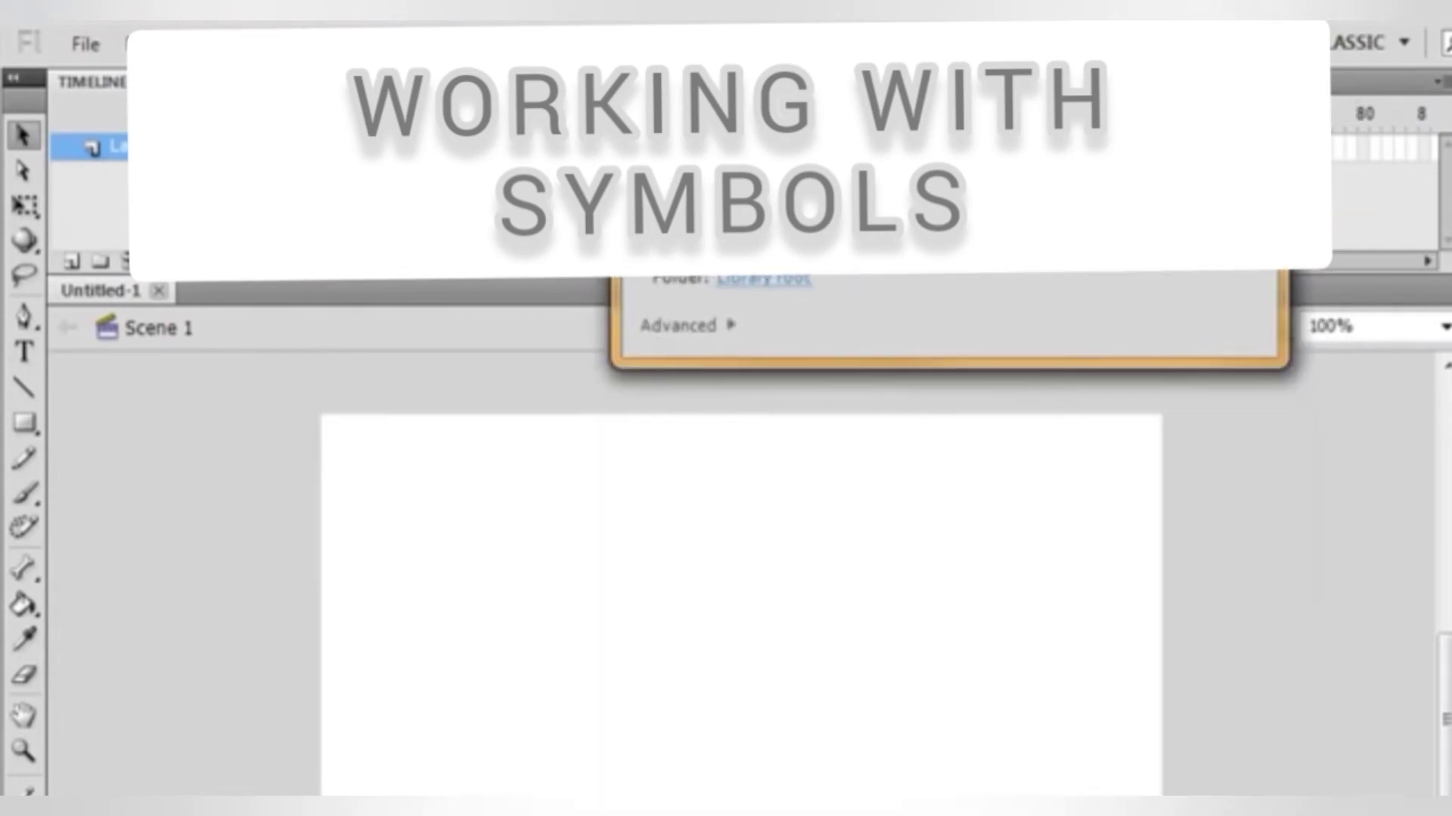
{"action": "left_click_drag", "start_coordinate": [869, 135], "coordinate": [687, 198]}
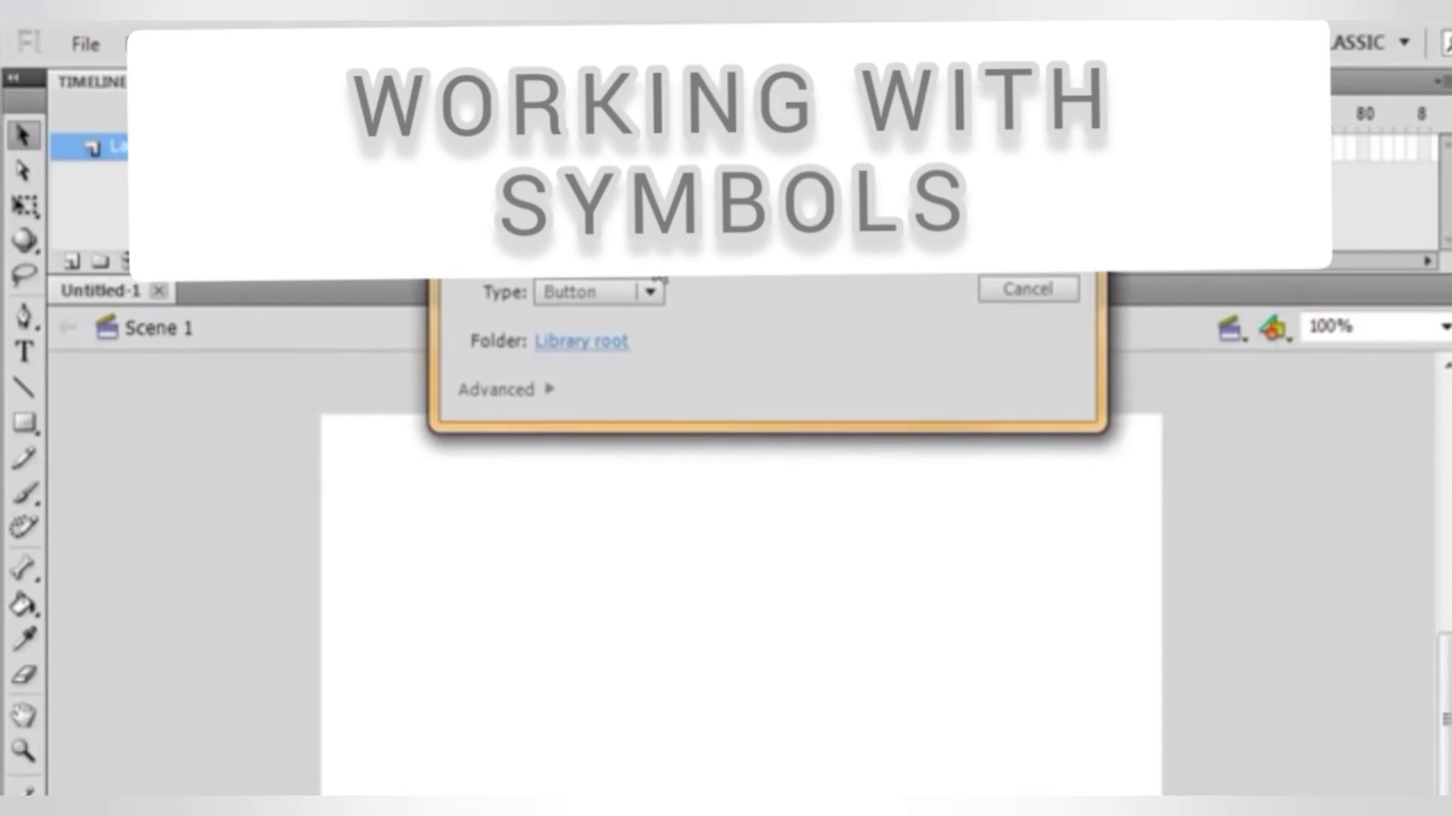
{"action": "left_click", "coordinate": [651, 294]}
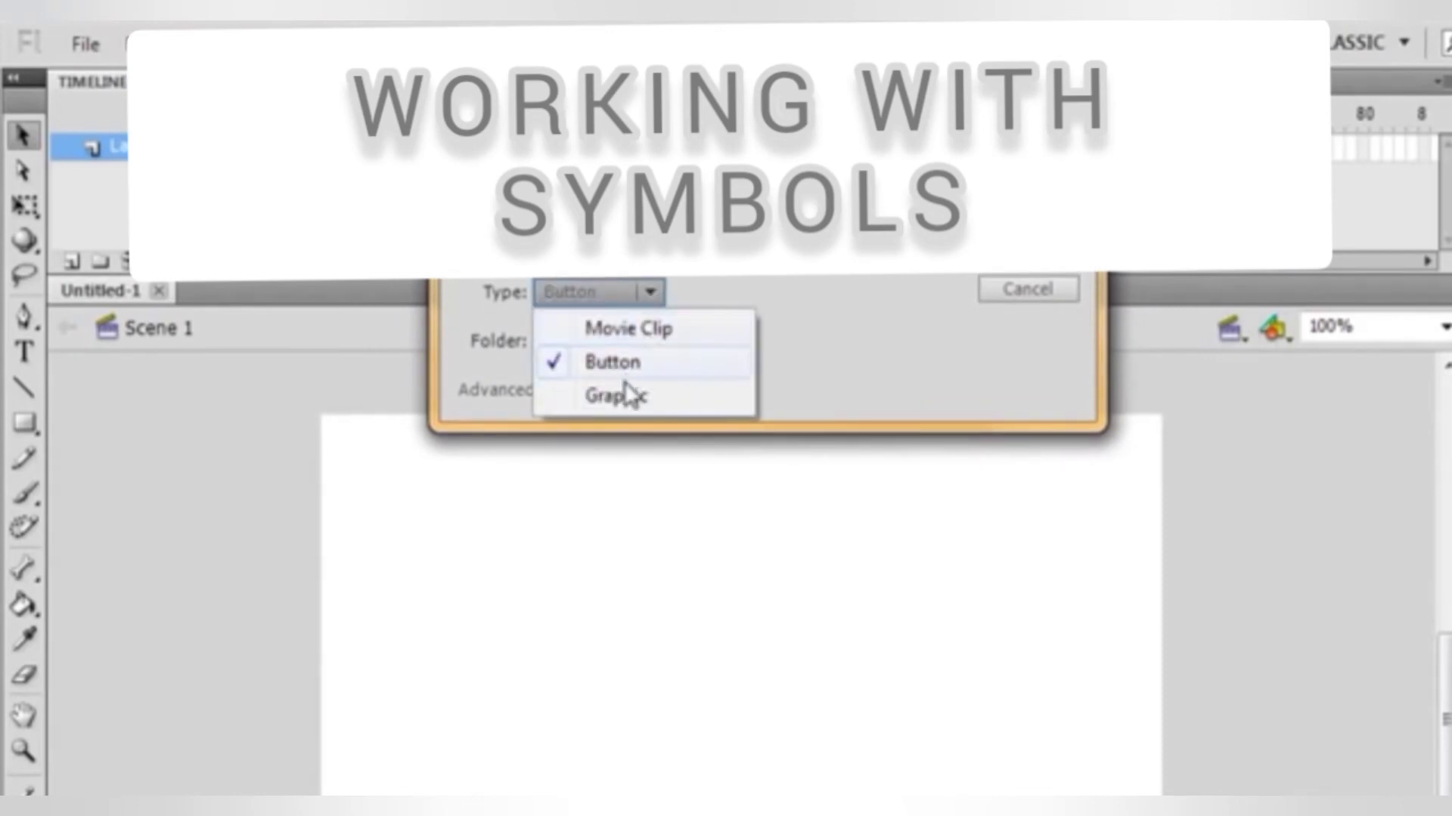
{"action": "left_click", "coordinate": [617, 396]}
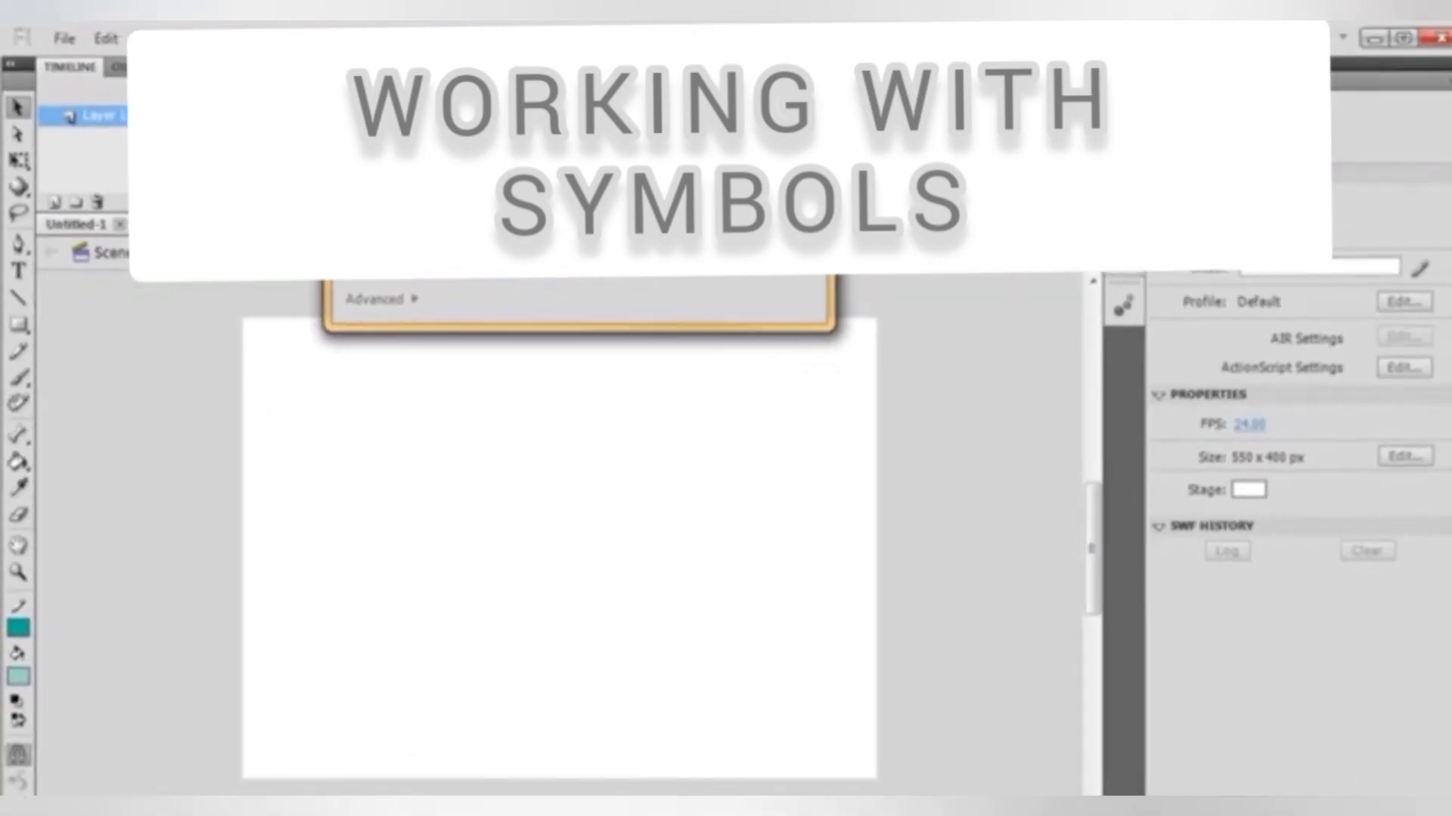
{"action": "left_click", "coordinate": [409, 297]}
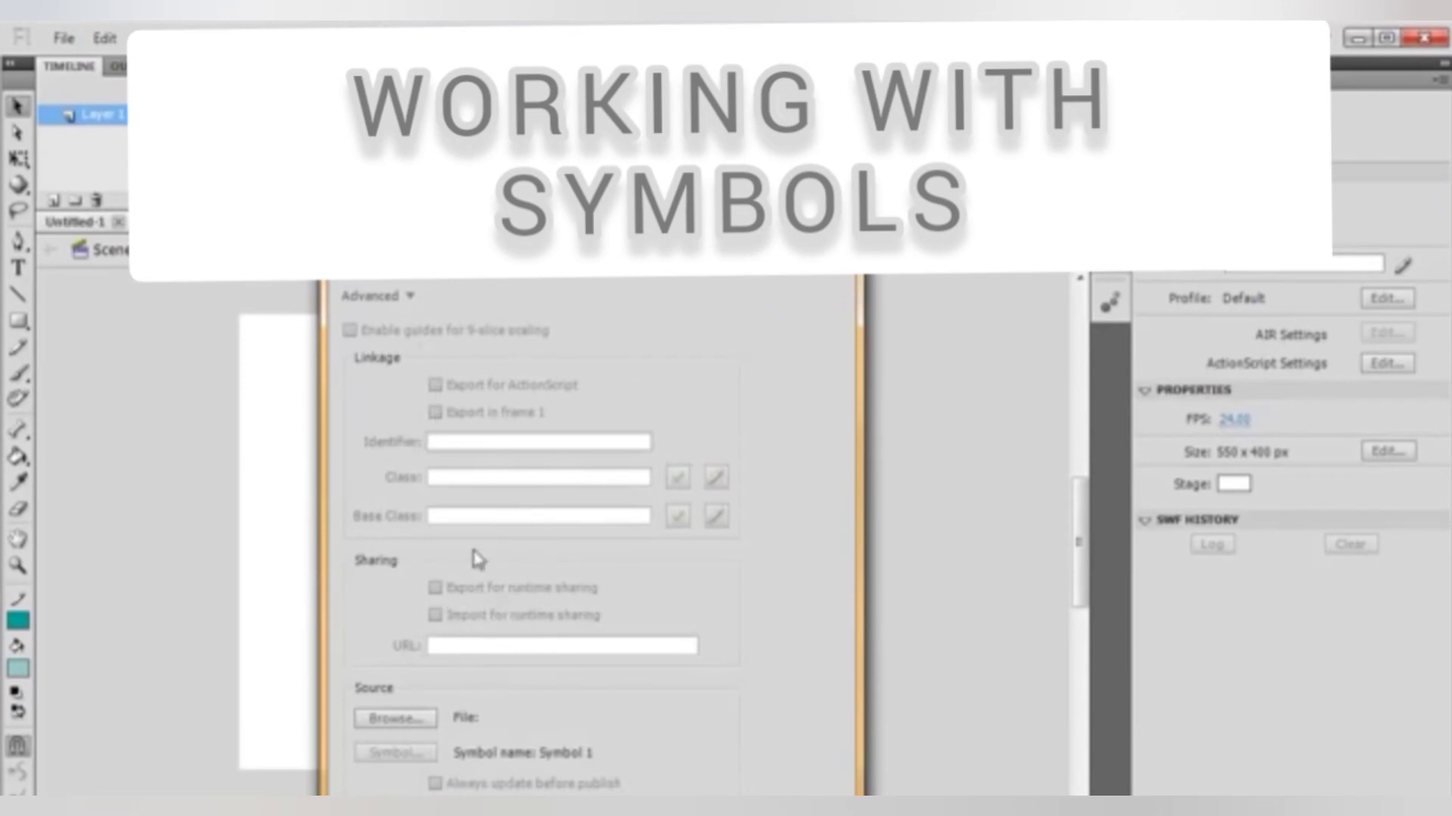
{"action": "left_click", "coordinate": [409, 296]}
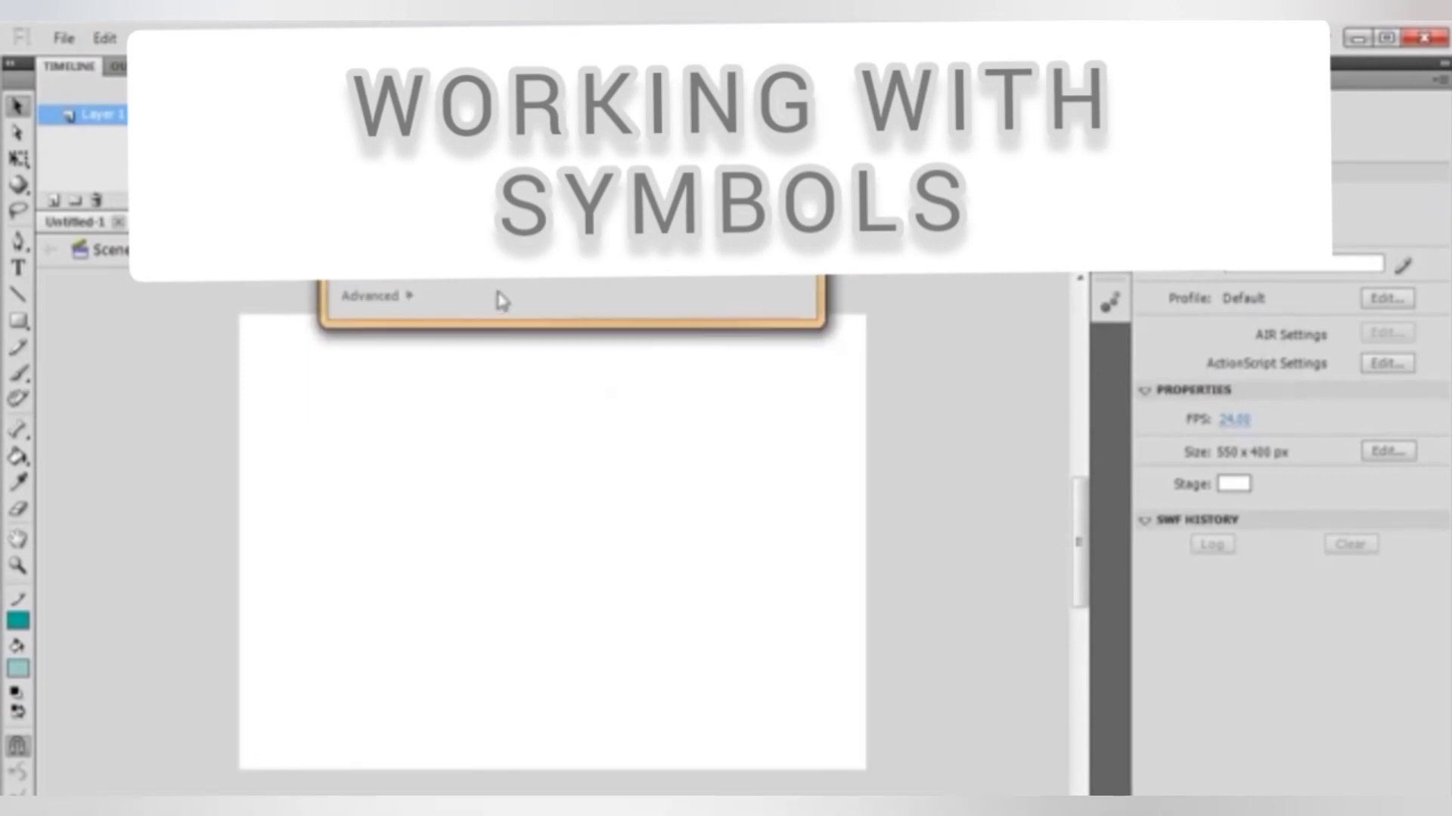
{"action": "key", "text": "Return"}
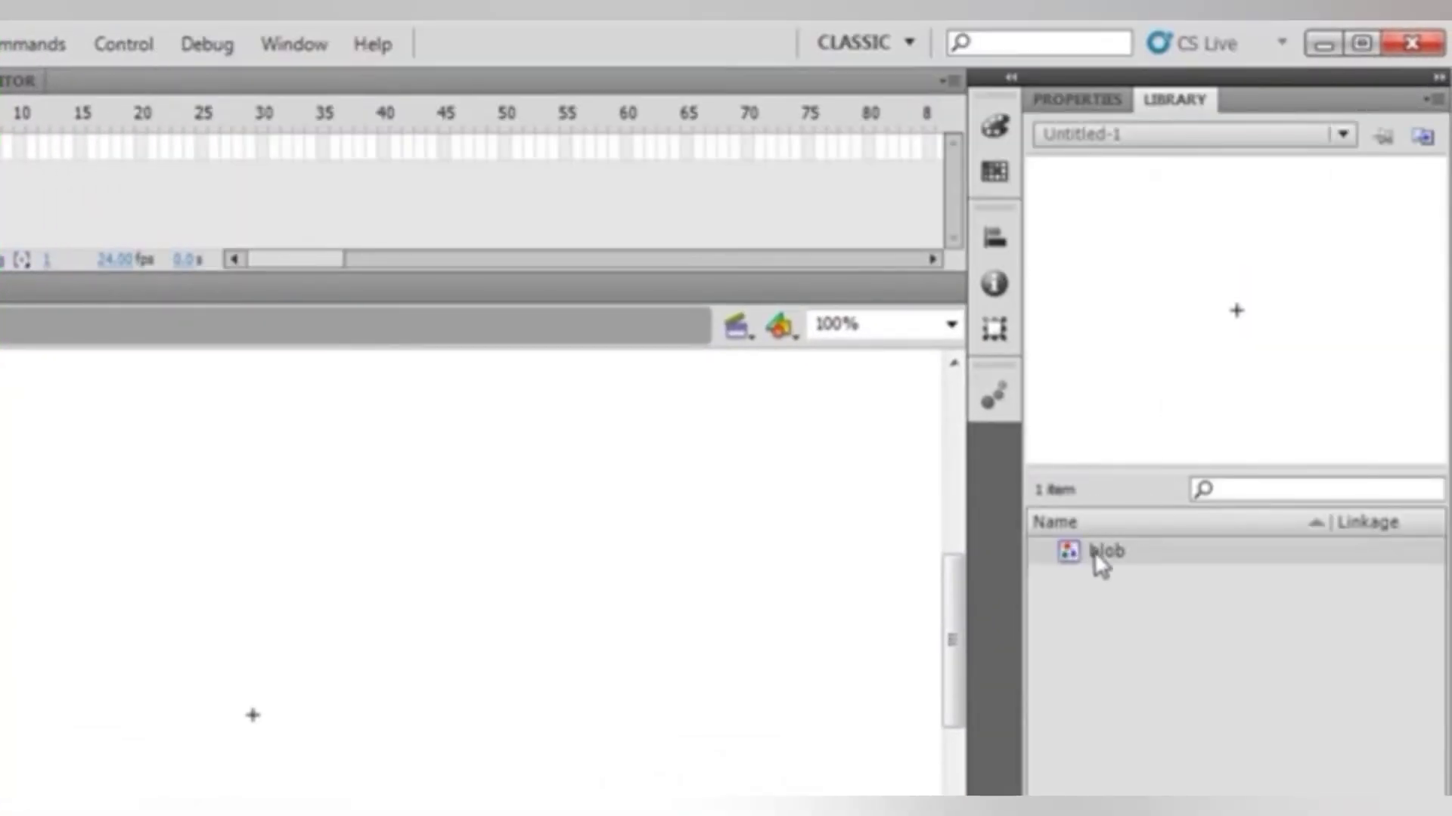
Hide and reshow the Library panel and select the blob symbol in it
{"action": "left_click", "coordinate": [303, 44]}
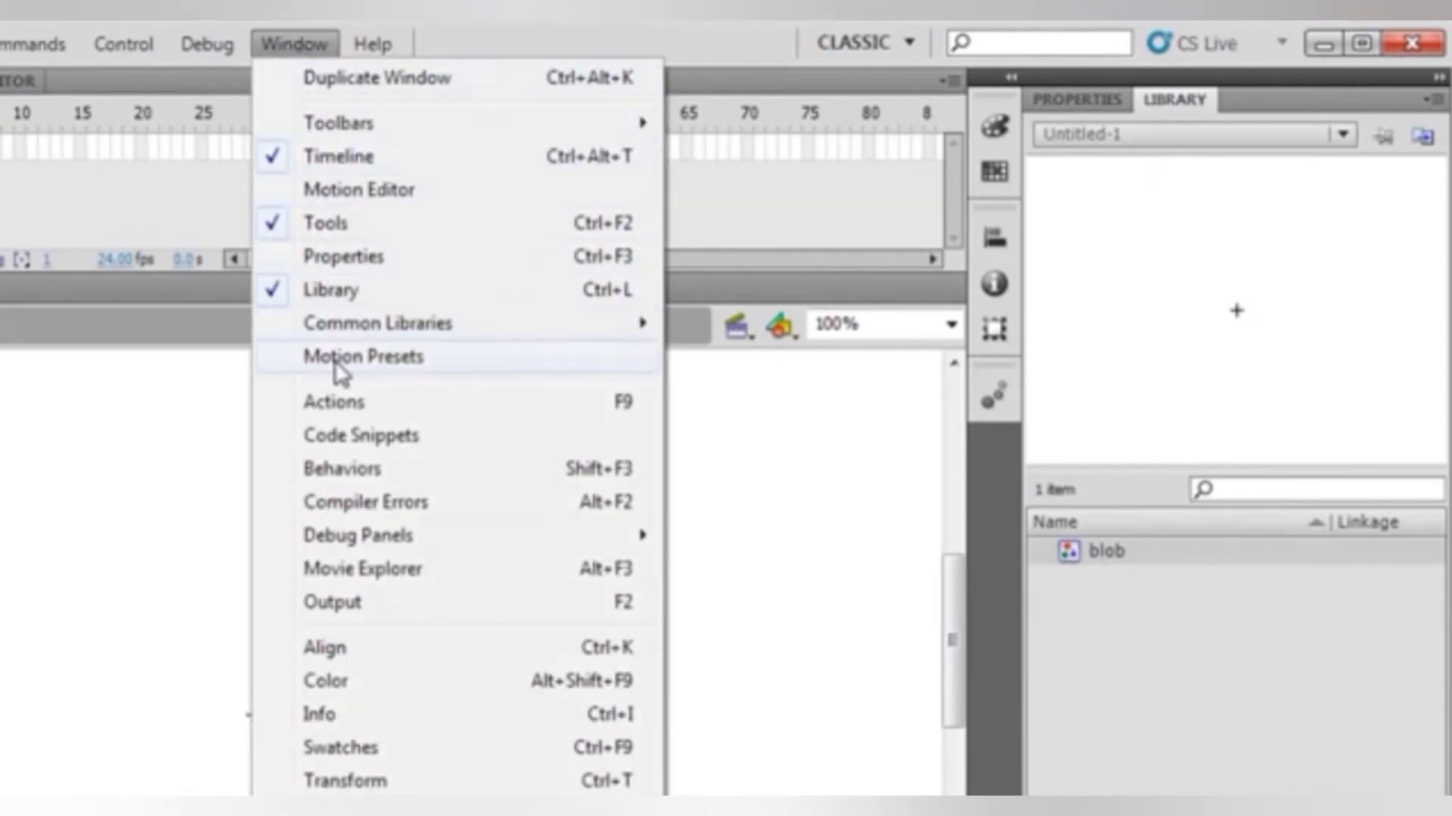
{"action": "left_click", "coordinate": [340, 291]}
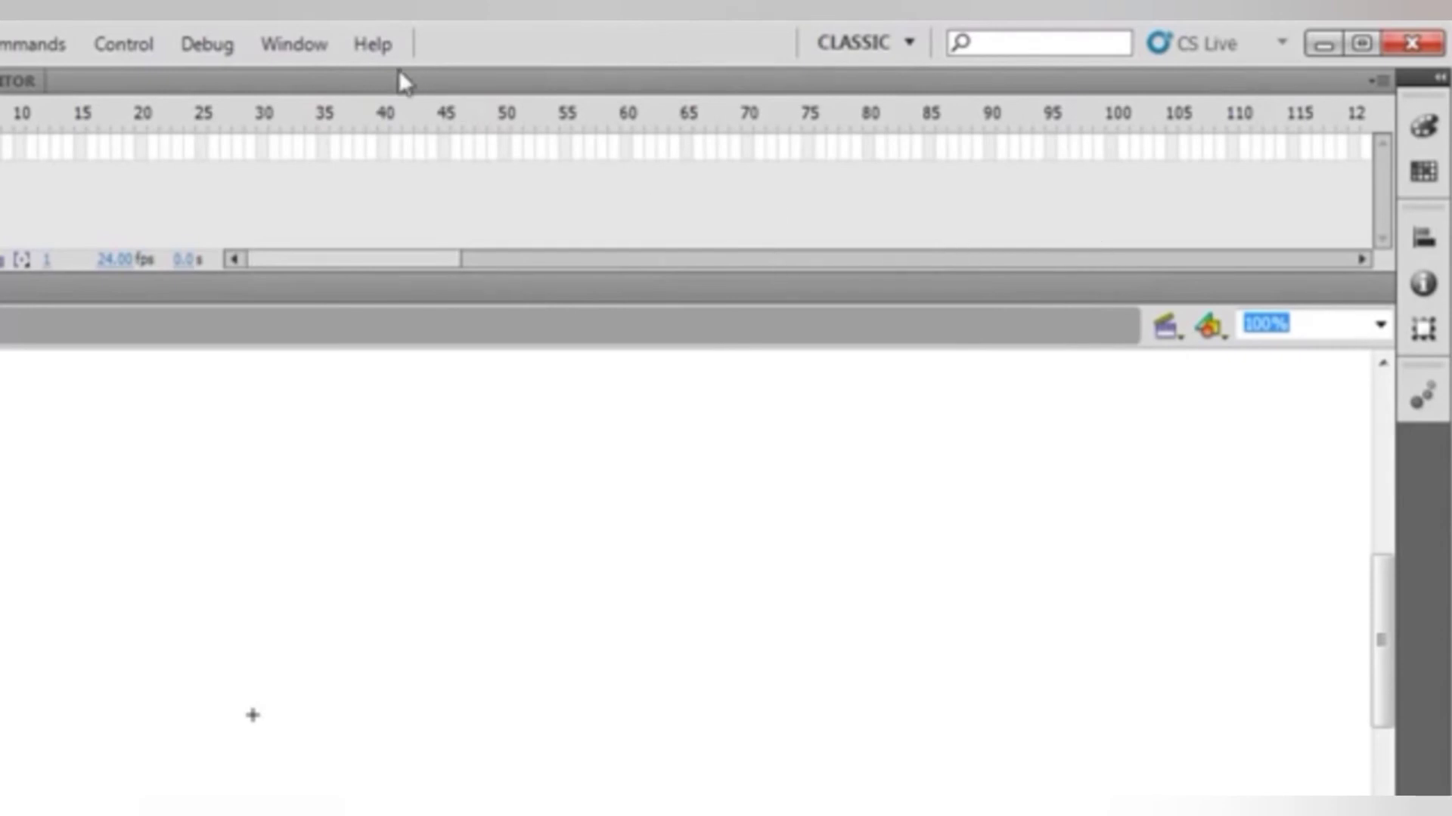
{"action": "left_click", "coordinate": [291, 44]}
{"action": "left_click", "coordinate": [317, 288]}
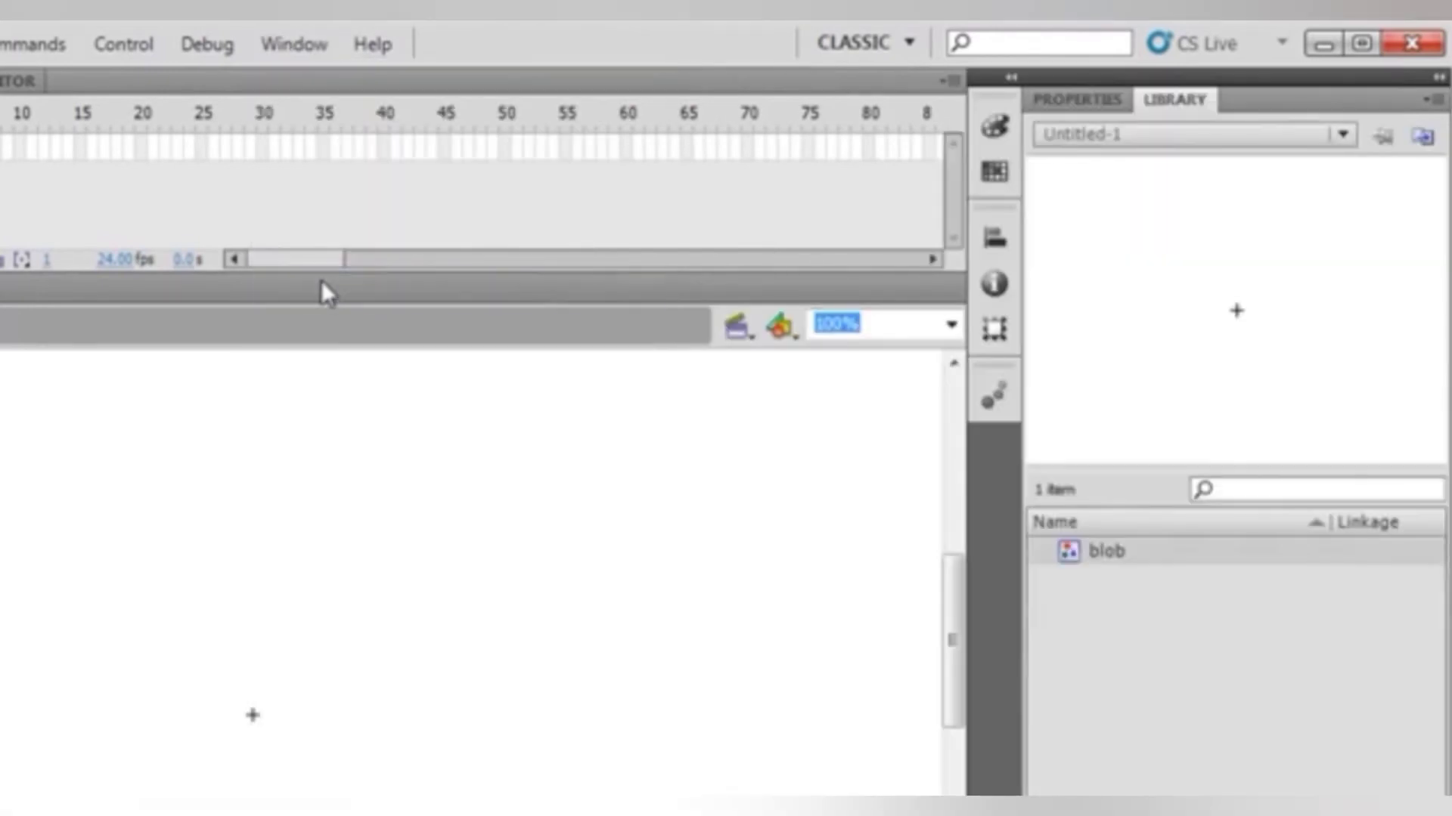
{"action": "left_click", "coordinate": [1082, 550]}
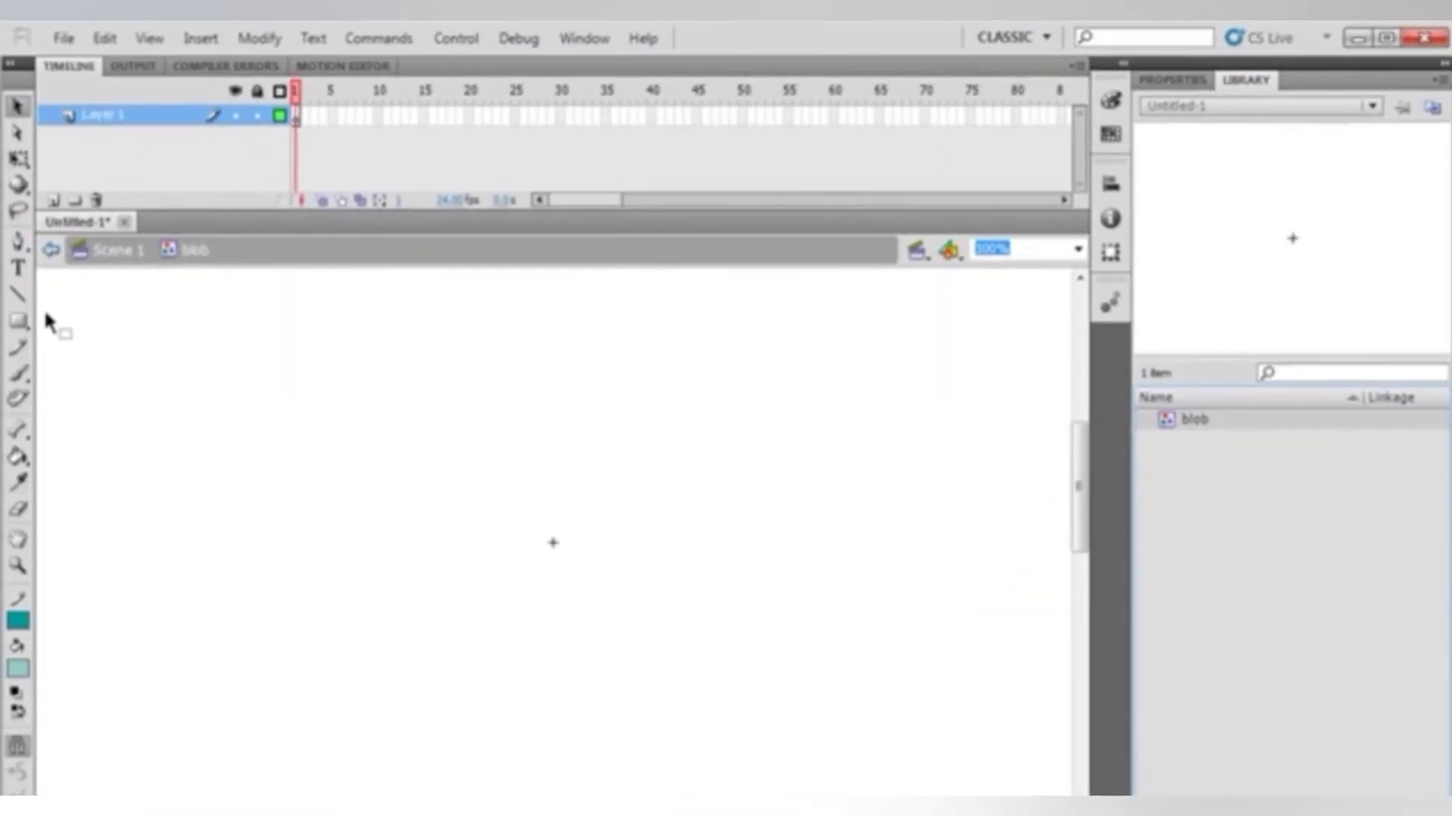
Draw a freehand blob outline with the Pencil tool inside the symbol and fill it green with the Paint Bucket
{"action": "left_click", "coordinate": [18, 347]}
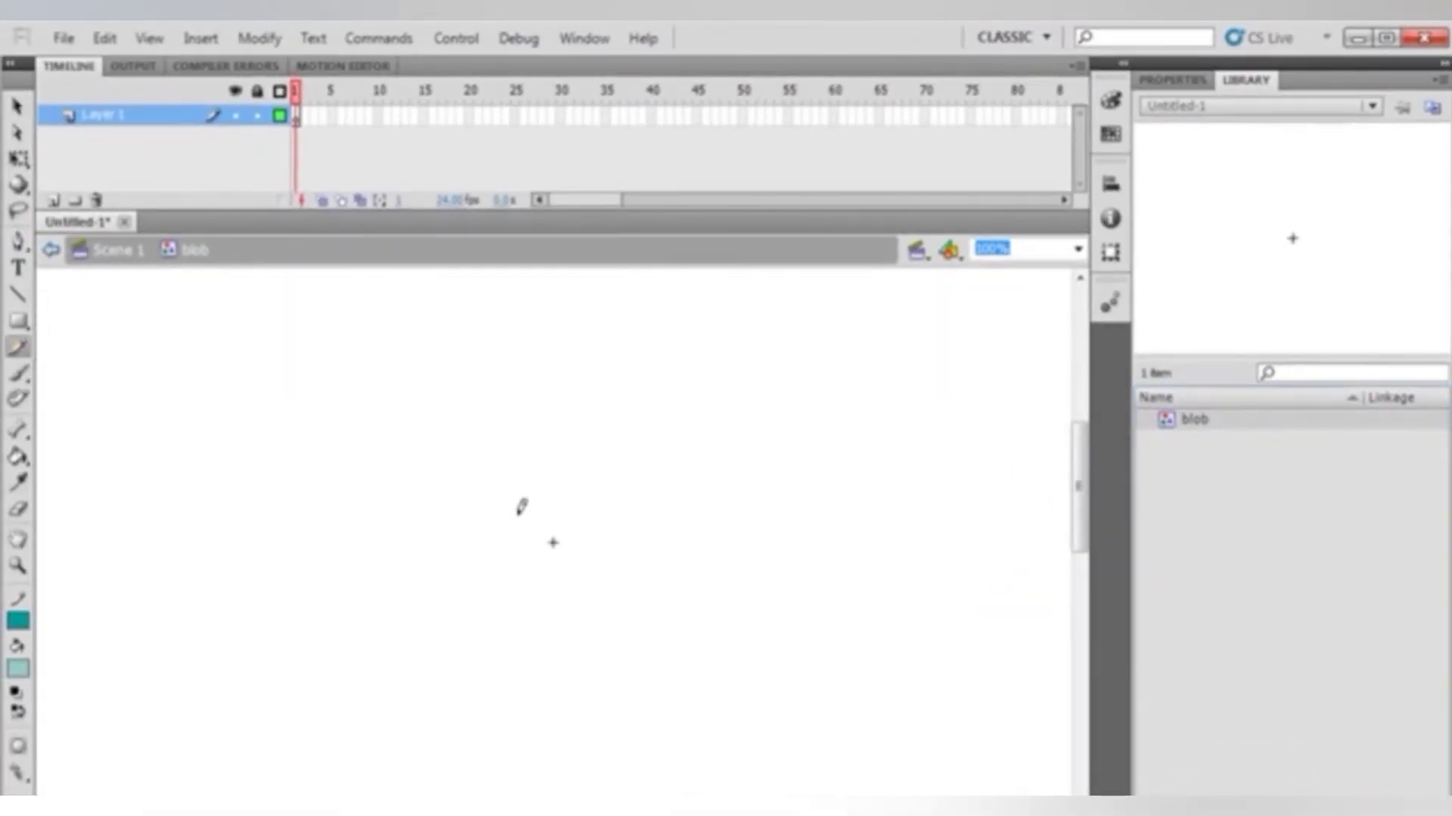
{"action": "mouse_move", "coordinate": [512, 522]}
{"action": "left_mouse_down"}
{"action": "mouse_move", "coordinate": [551, 490]}
{"action": "mouse_move", "coordinate": [624, 517]}
{"action": "mouse_move", "coordinate": [621, 569]}
{"action": "mouse_move", "coordinate": [661, 601]}
{"action": "mouse_move", "coordinate": [585, 605]}
{"action": "mouse_move", "coordinate": [560, 586]}
{"action": "mouse_move", "coordinate": [523, 611]}
{"action": "mouse_move", "coordinate": [515, 518]}
{"action": "left_mouse_up"}
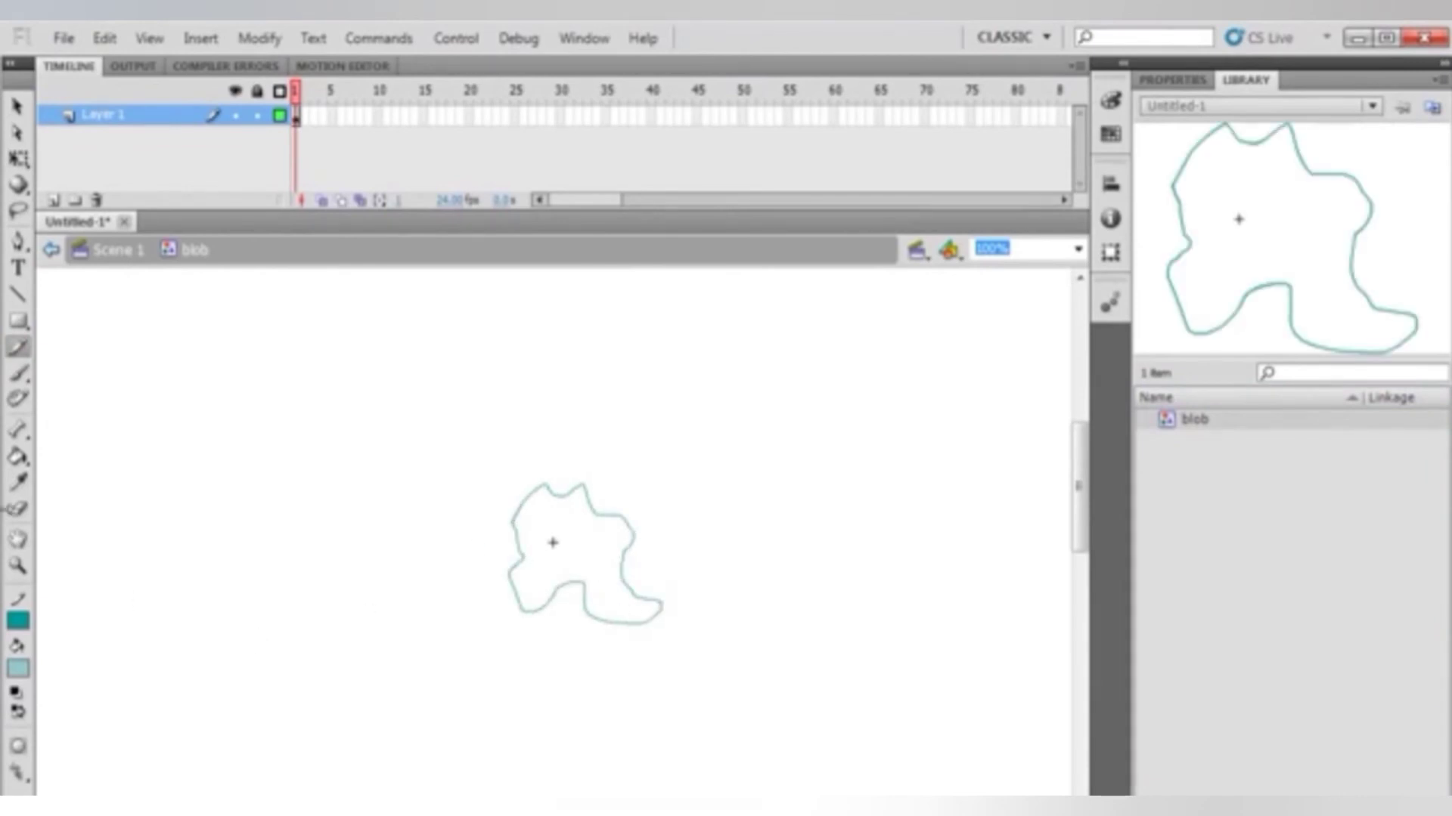
{"action": "left_click", "coordinate": [18, 457]}
{"action": "left_click", "coordinate": [18, 669]}
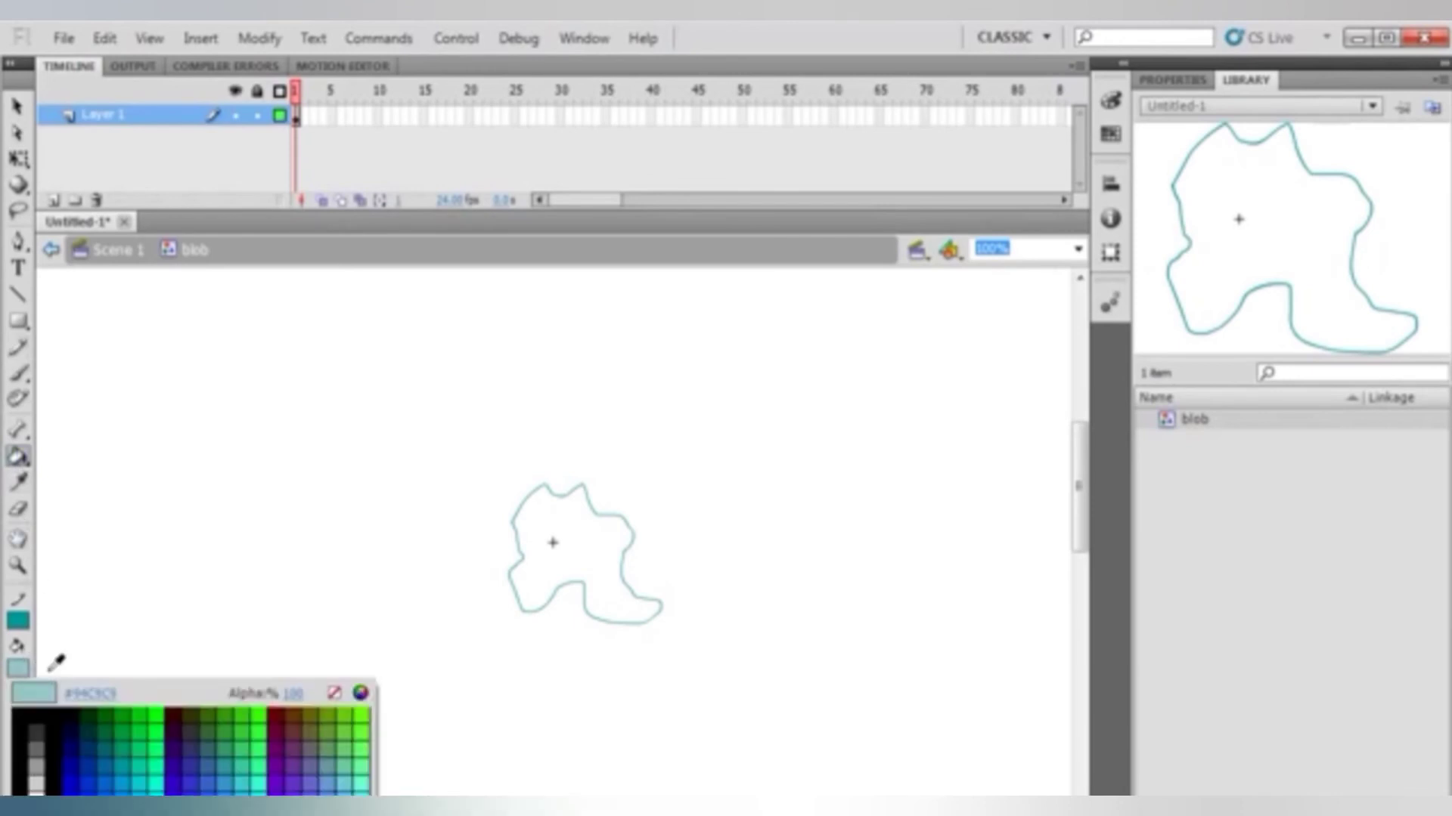
{"action": "left_click", "coordinate": [131, 727]}
{"action": "left_click", "coordinate": [558, 555]}
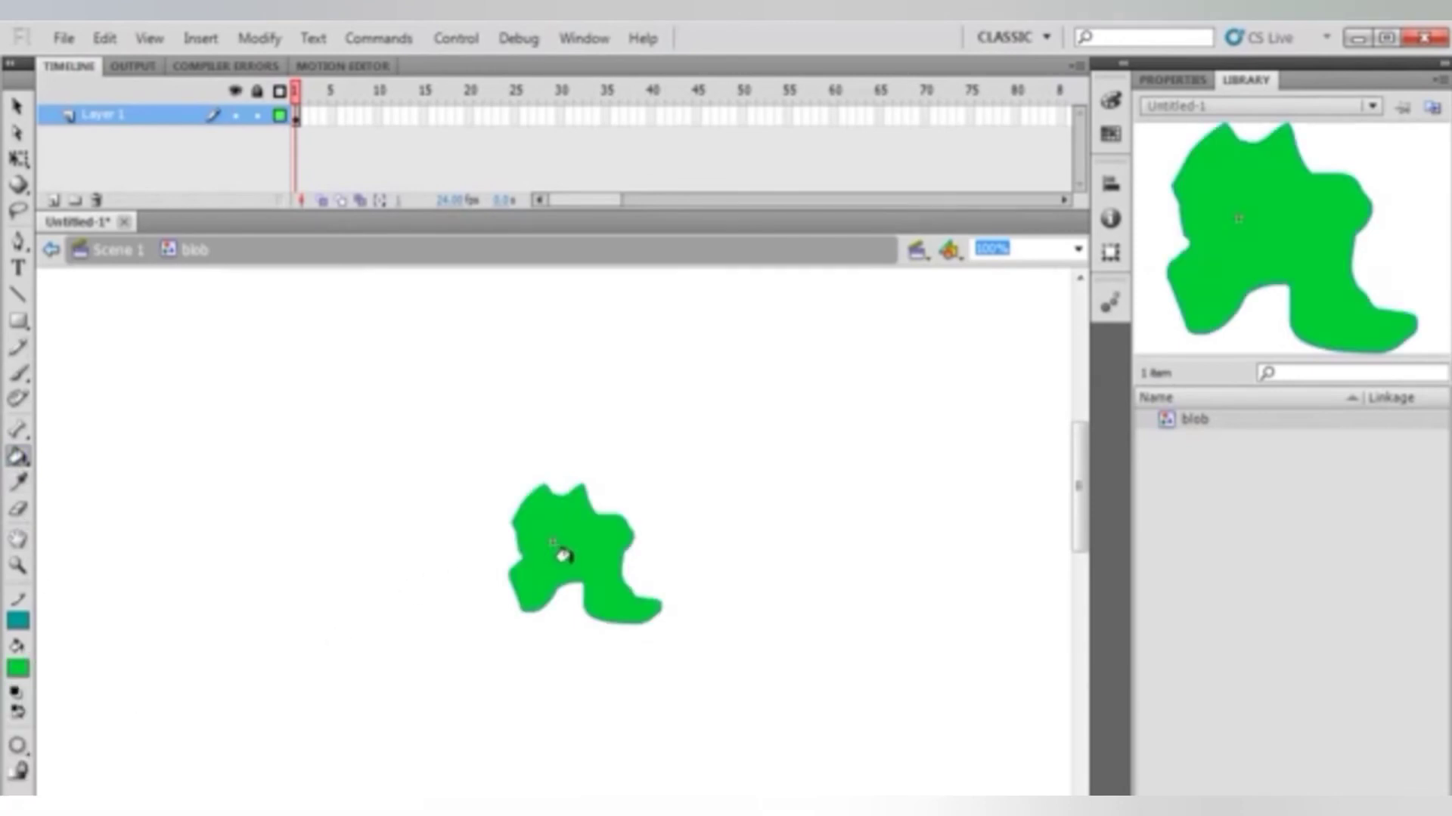
Return to Scene 1 and place six blob instances from the library on the stage in two rows of three
{"action": "left_click", "coordinate": [16, 107]}
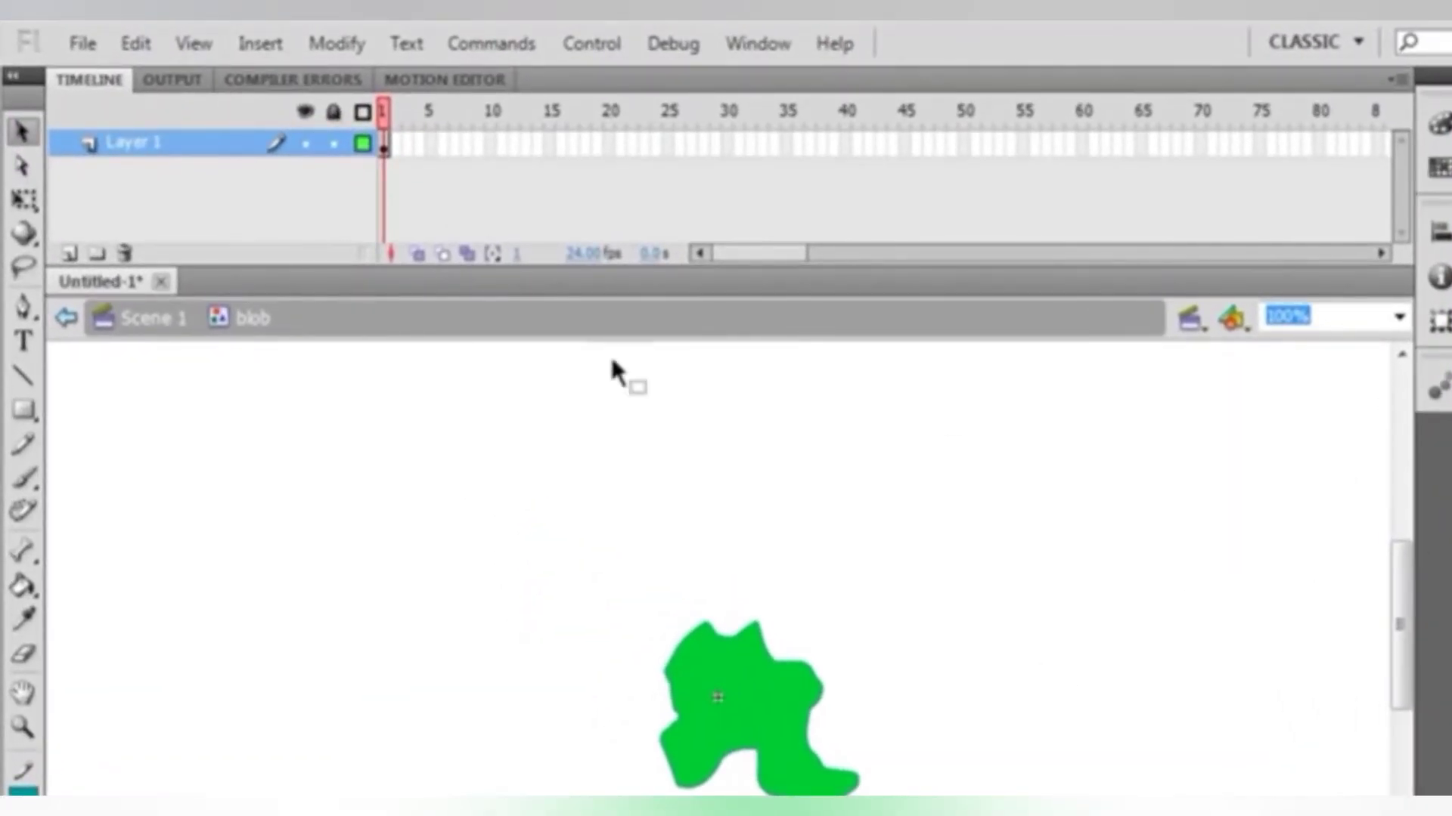
{"action": "left_click", "coordinate": [155, 324]}
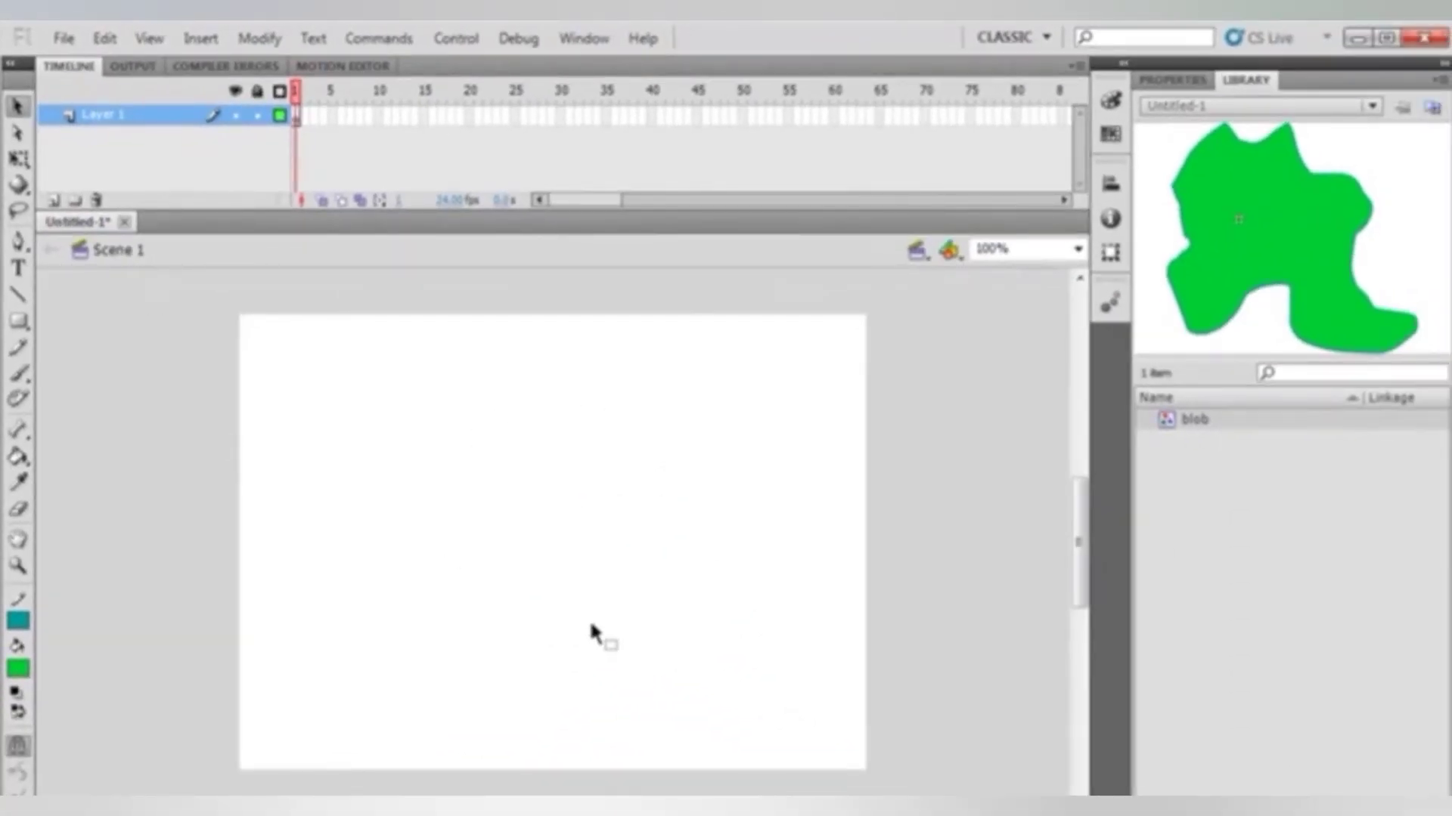
{"action": "left_click_drag", "start_coordinate": [1169, 425], "coordinate": [389, 425]}
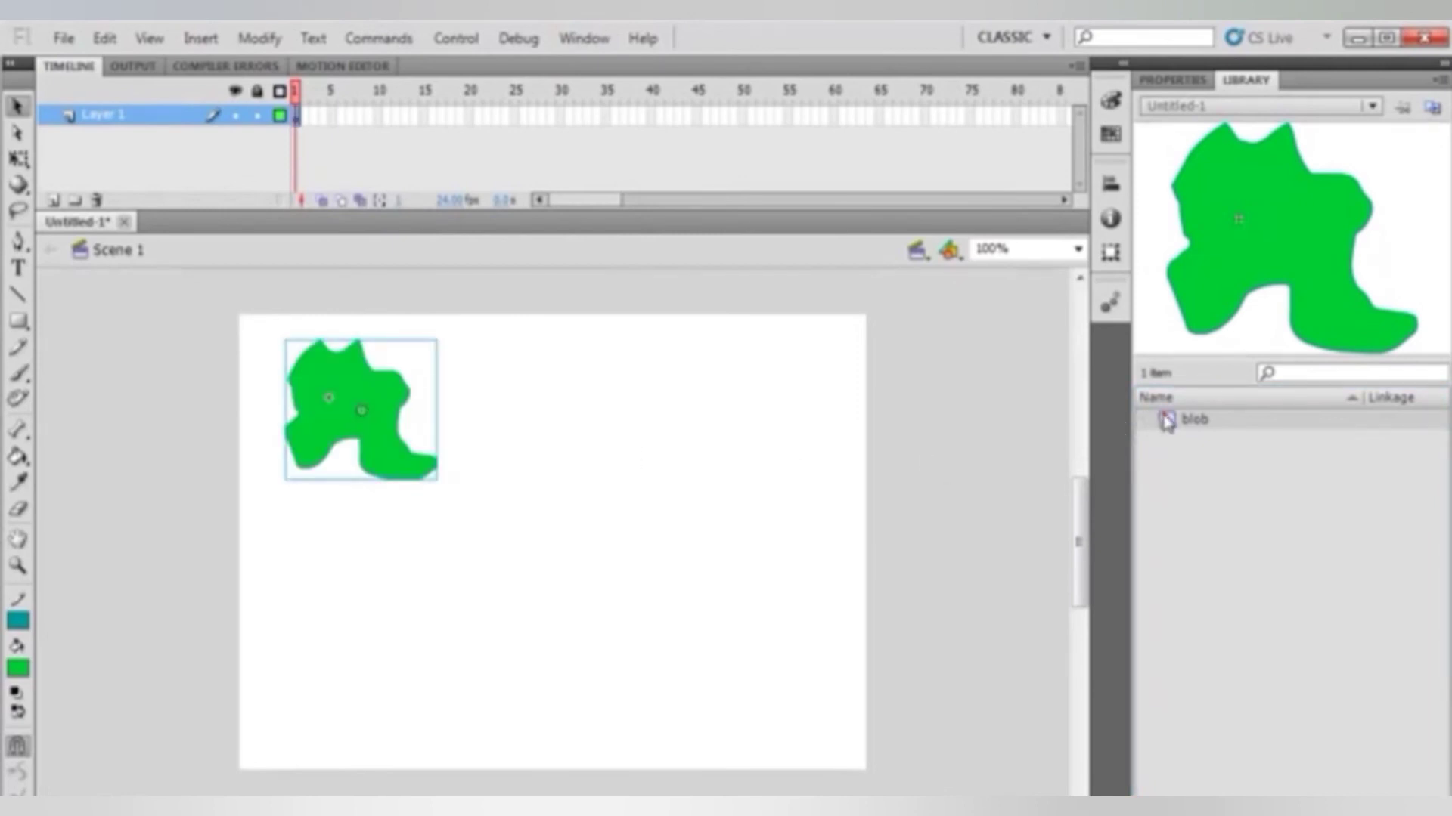
{"action": "left_click_drag", "start_coordinate": [1168, 422], "coordinate": [570, 421]}
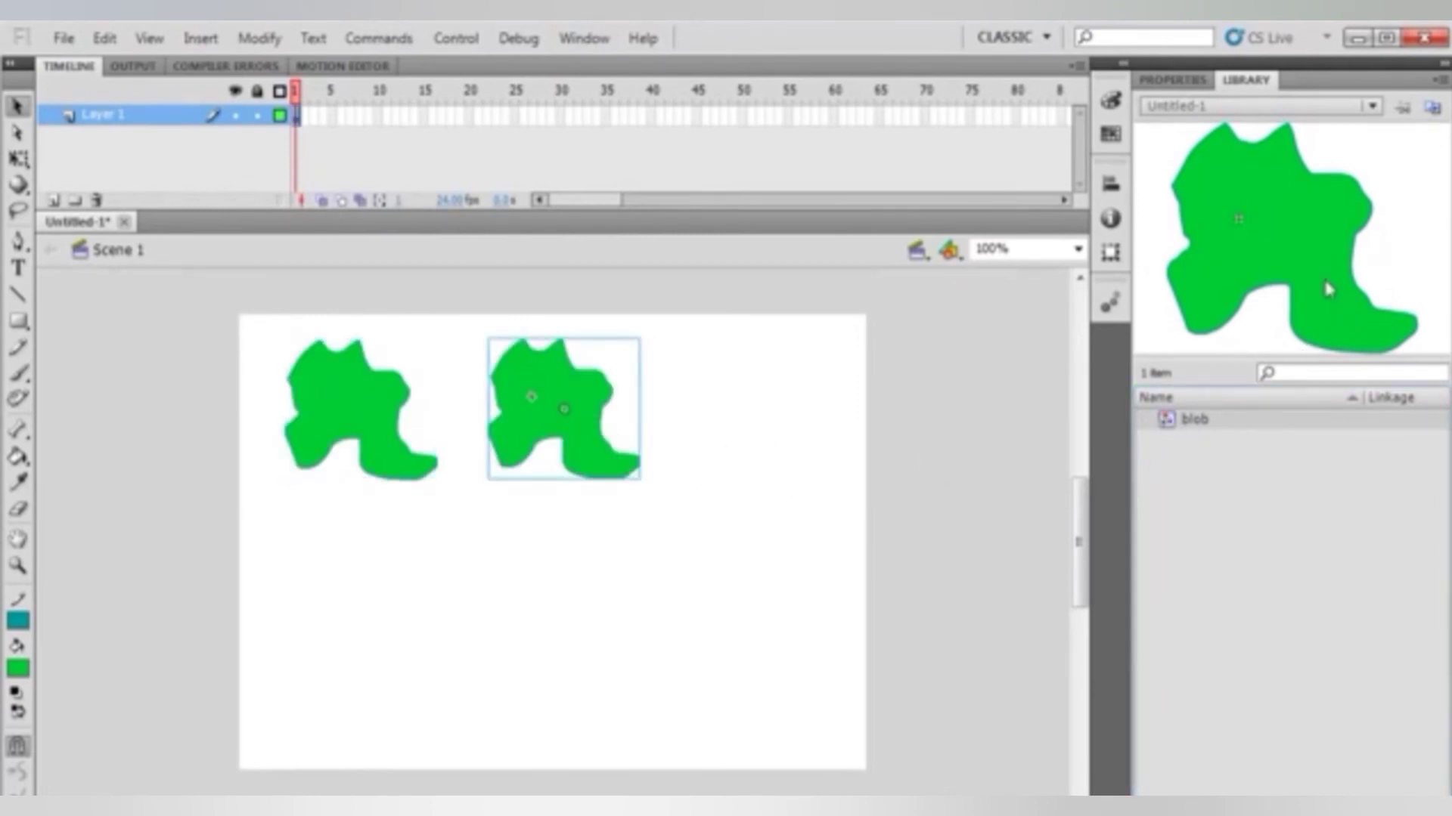
{"action": "left_click_drag", "start_coordinate": [1260, 279], "coordinate": [758, 418]}
{"action": "left_click_drag", "start_coordinate": [1218, 308], "coordinate": [359, 650]}
{"action": "left_click_drag", "start_coordinate": [1225, 244], "coordinate": [564, 655]}
{"action": "left_click_drag", "start_coordinate": [1213, 285], "coordinate": [758, 652]}
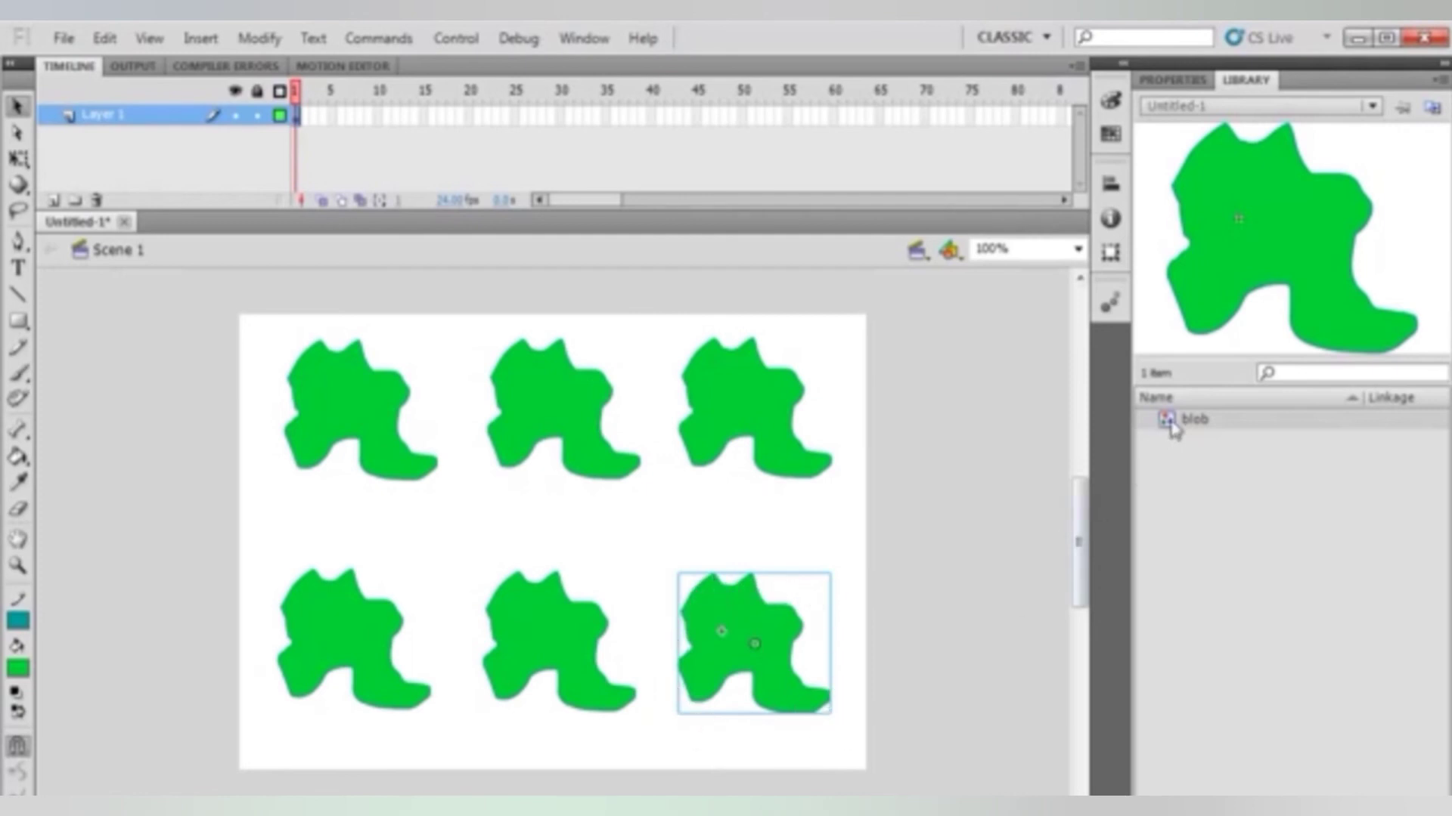
Edit the blob symbol, change its fill to lime green, and return to Scene 1
{"action": "double_click", "coordinate": [1171, 422]}
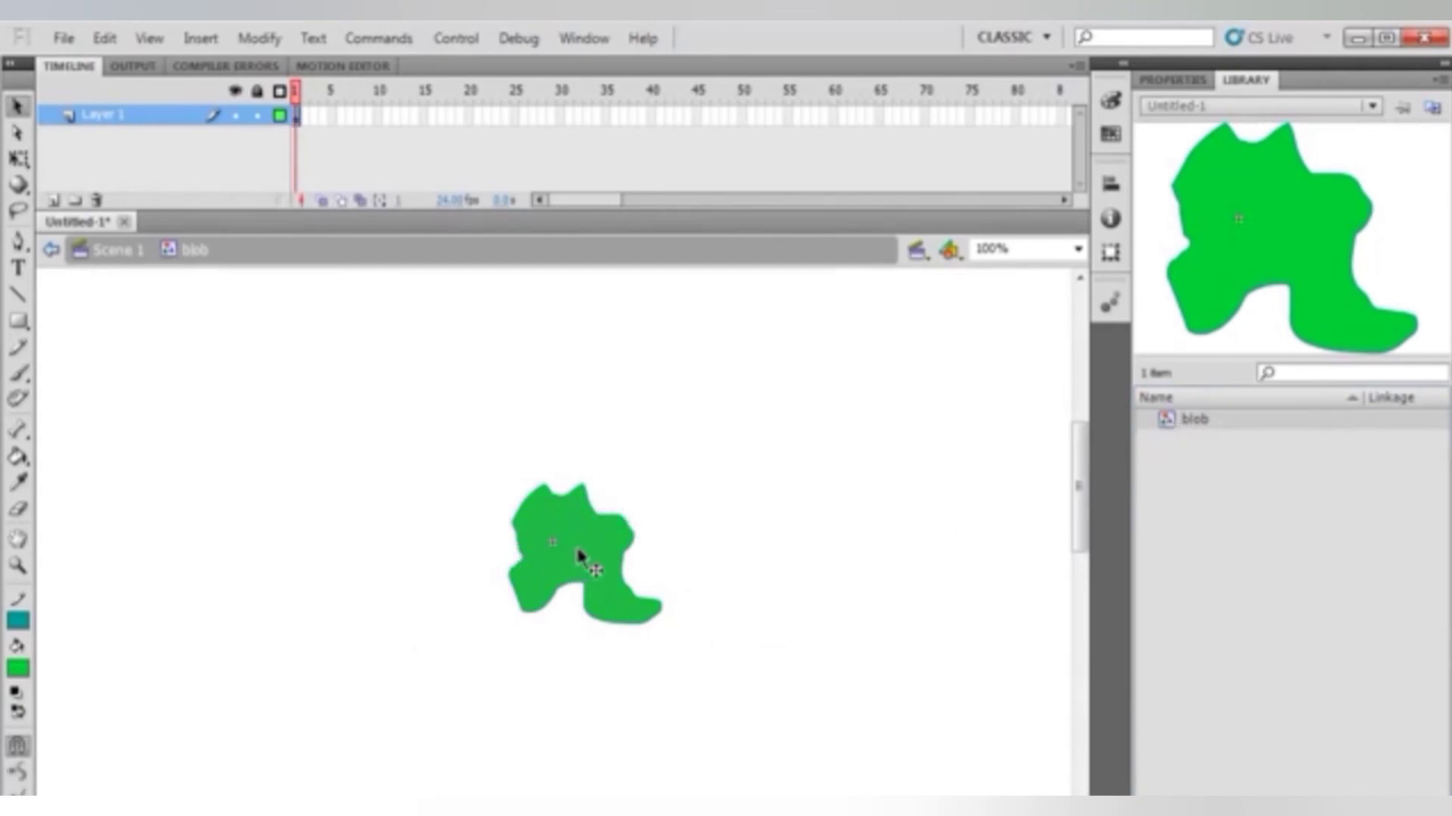
{"action": "left_click", "coordinate": [18, 668]}
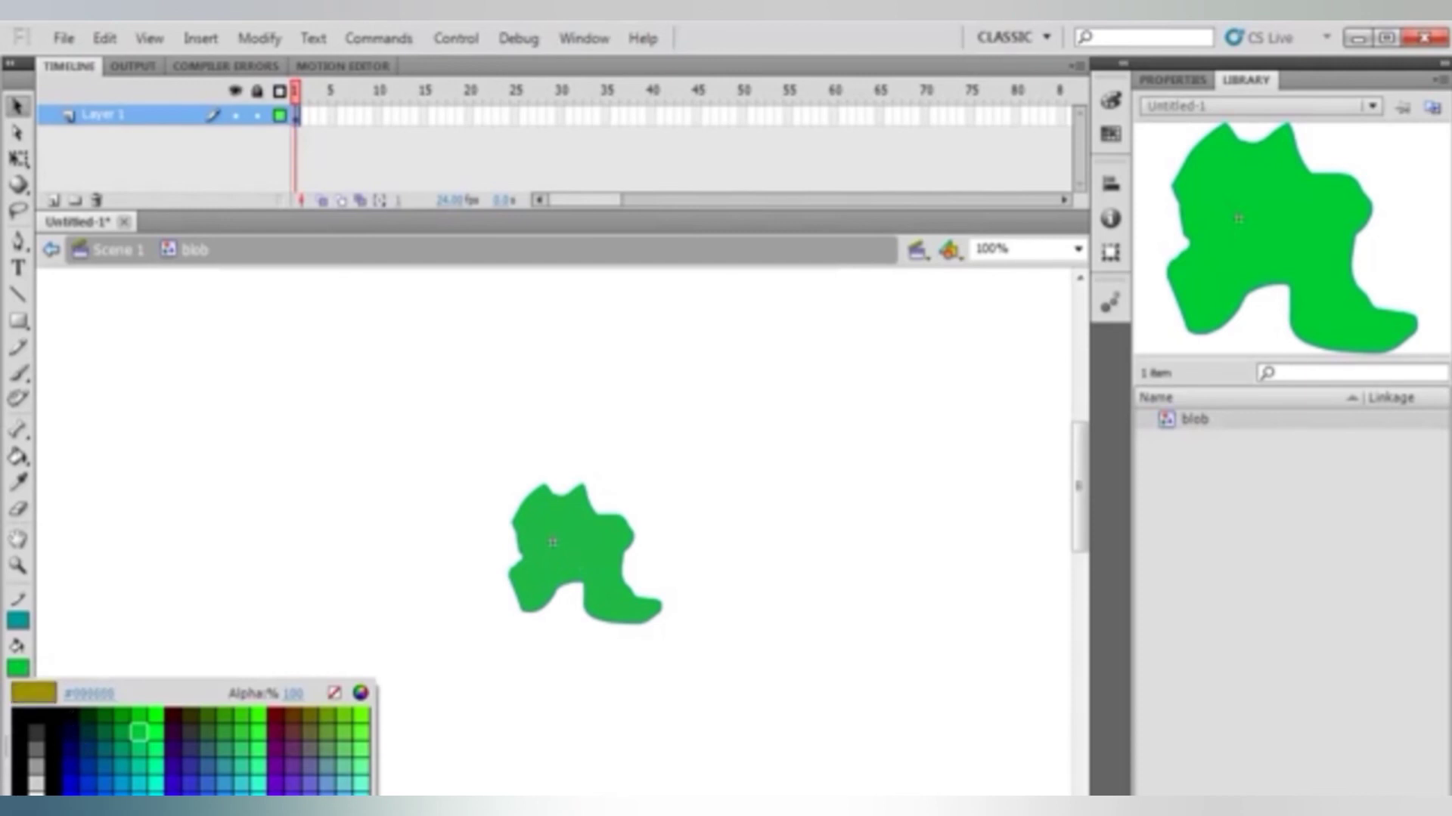
{"action": "left_click", "coordinate": [156, 814]}
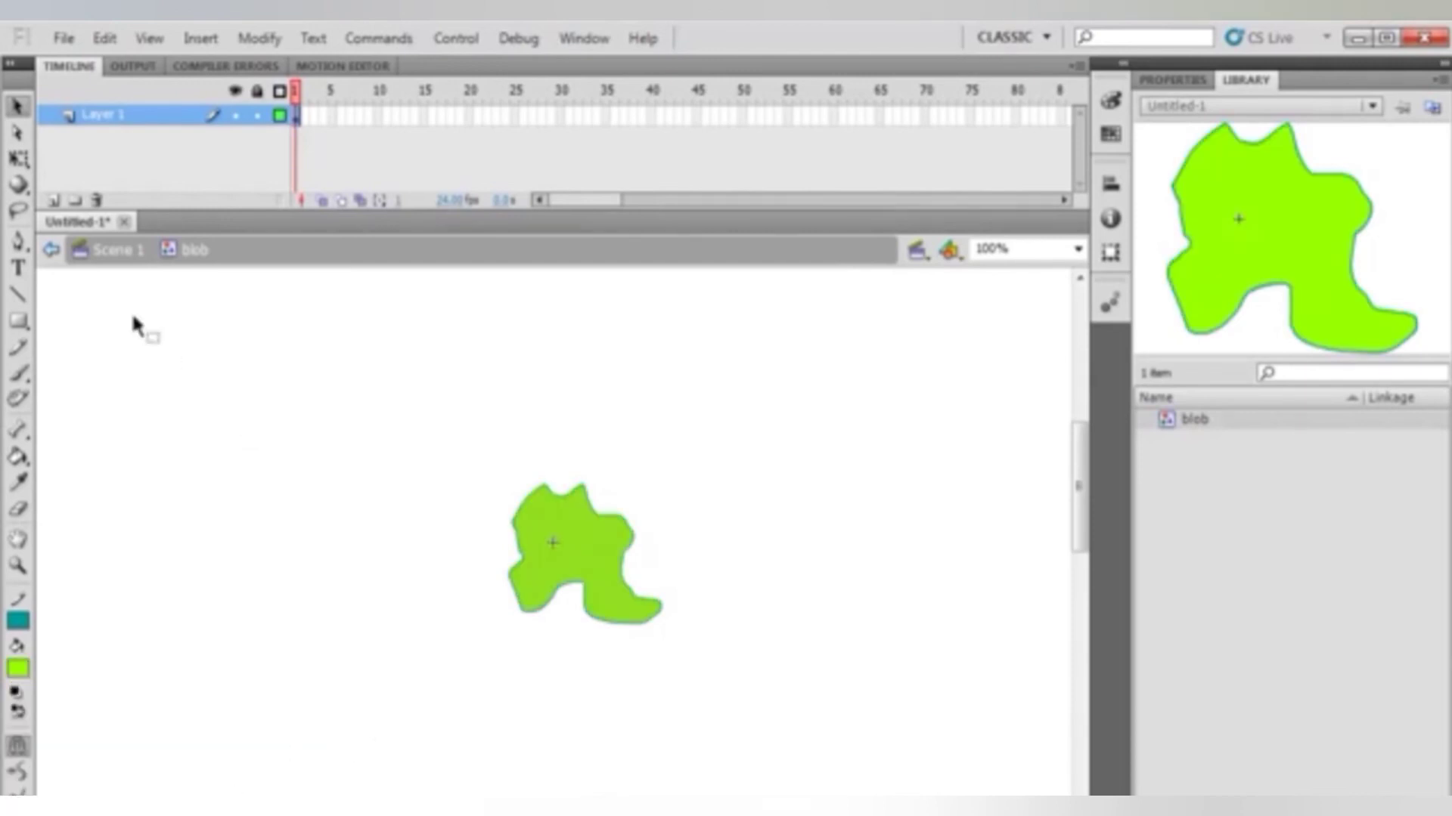
{"action": "left_click", "coordinate": [123, 257]}
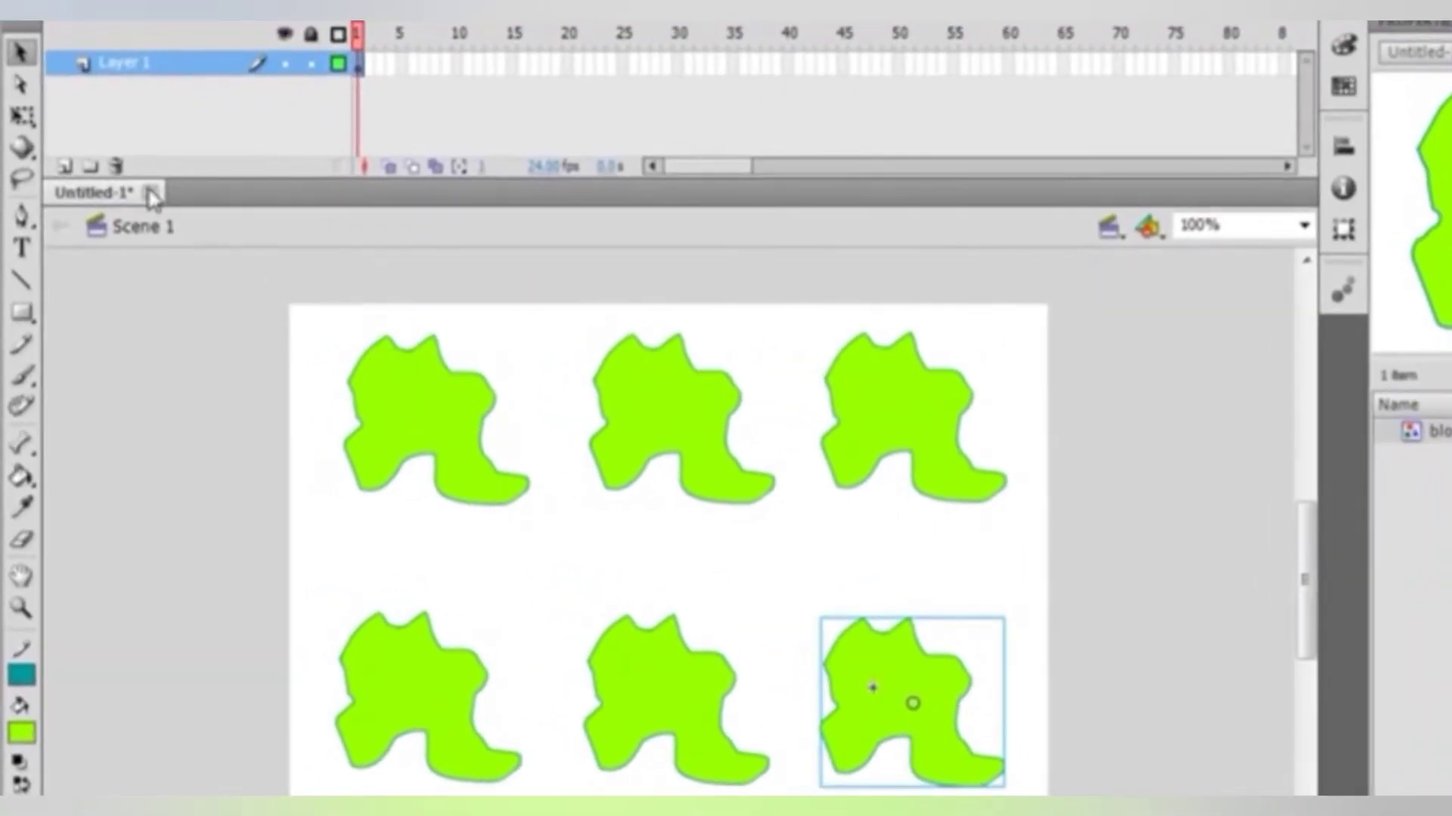
Reshape the bottom-row blob instances with Free Transform by rotating the right one, skewing the middle one and stretching the left one taller
{"action": "left_click", "coordinate": [22, 115]}
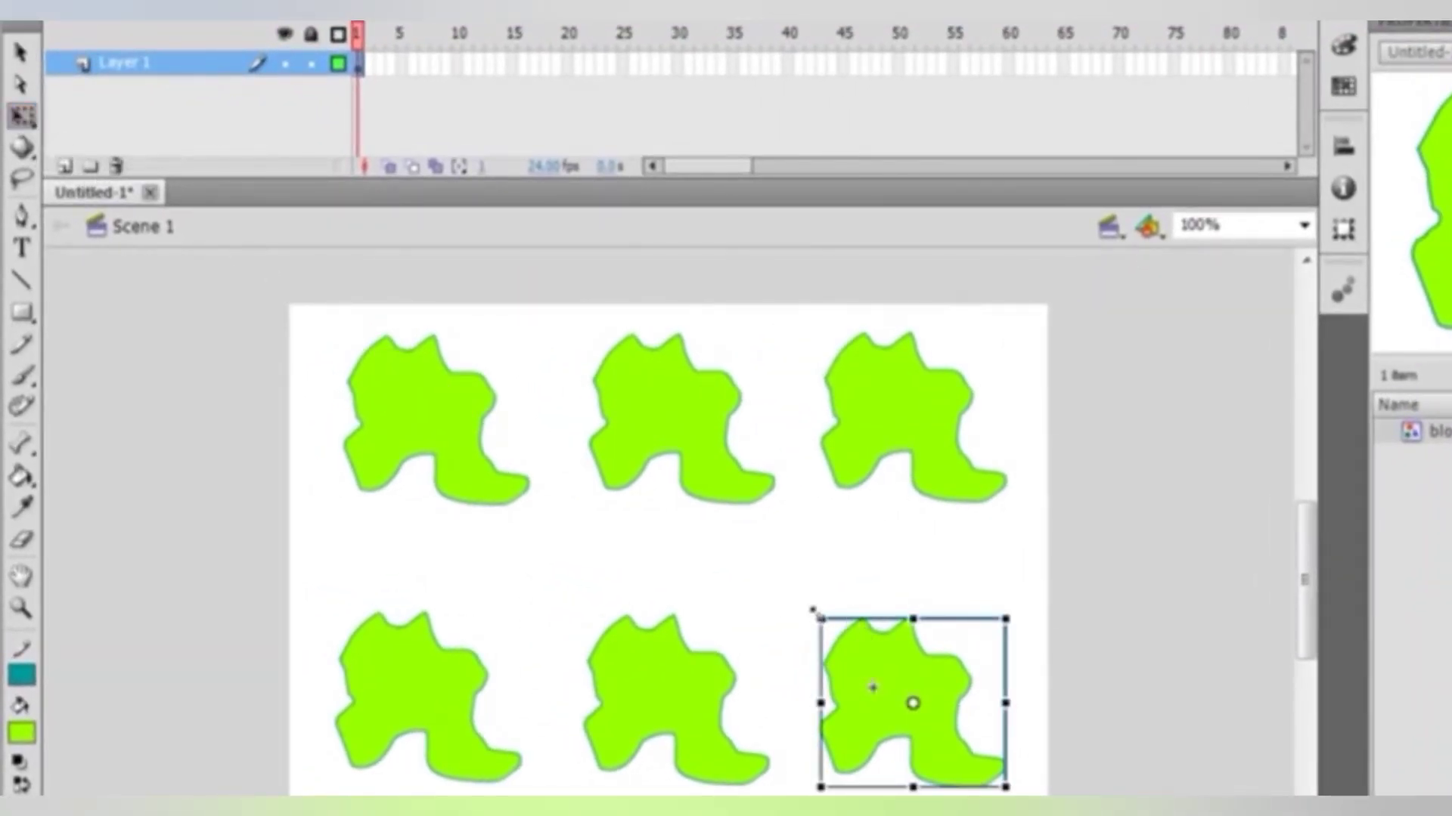
{"action": "left_click_drag", "start_coordinate": [816, 608], "coordinate": [896, 757]}
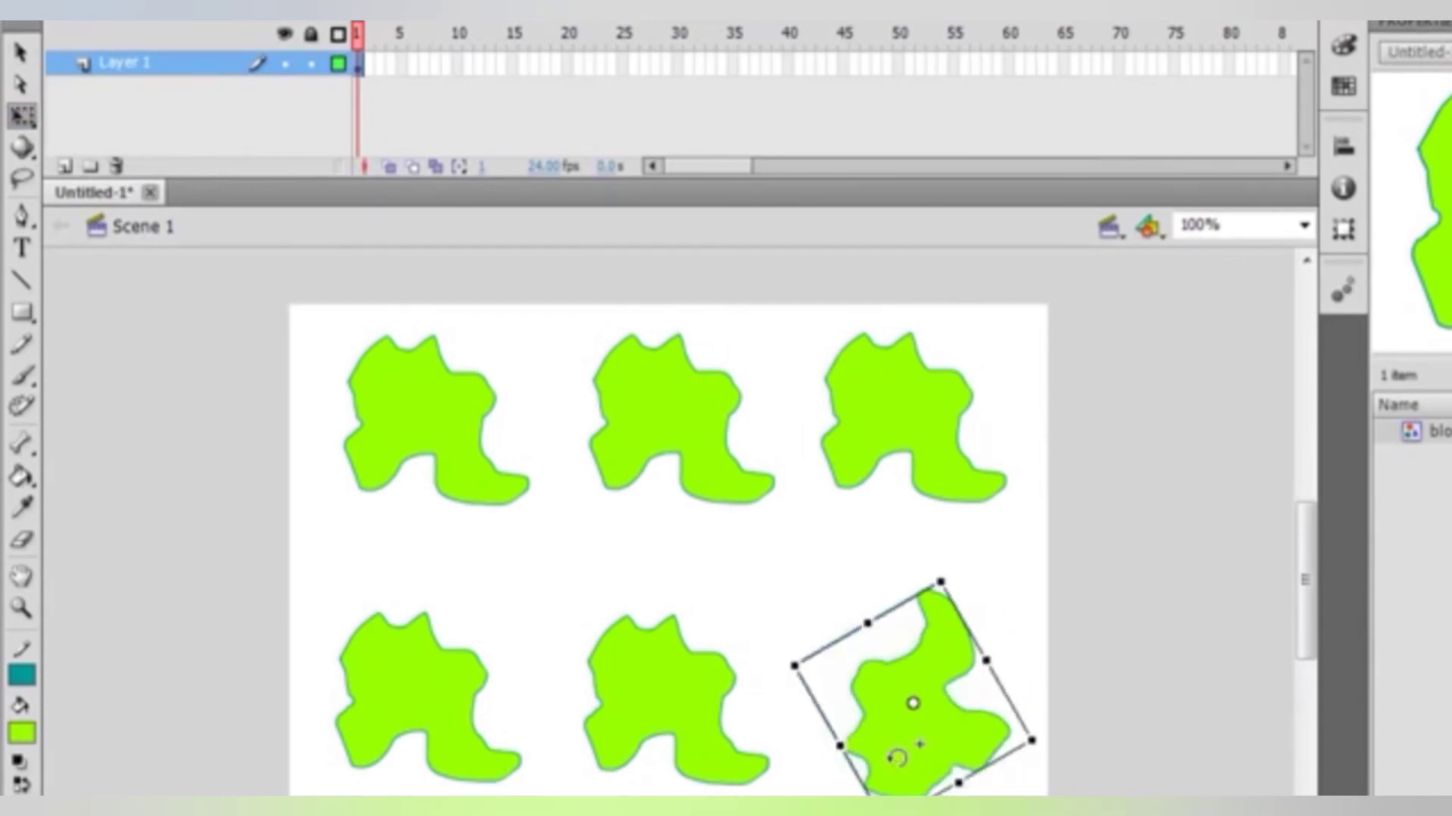
{"action": "left_click", "coordinate": [691, 666]}
{"action": "left_click_drag", "start_coordinate": [687, 613], "coordinate": [750, 625]}
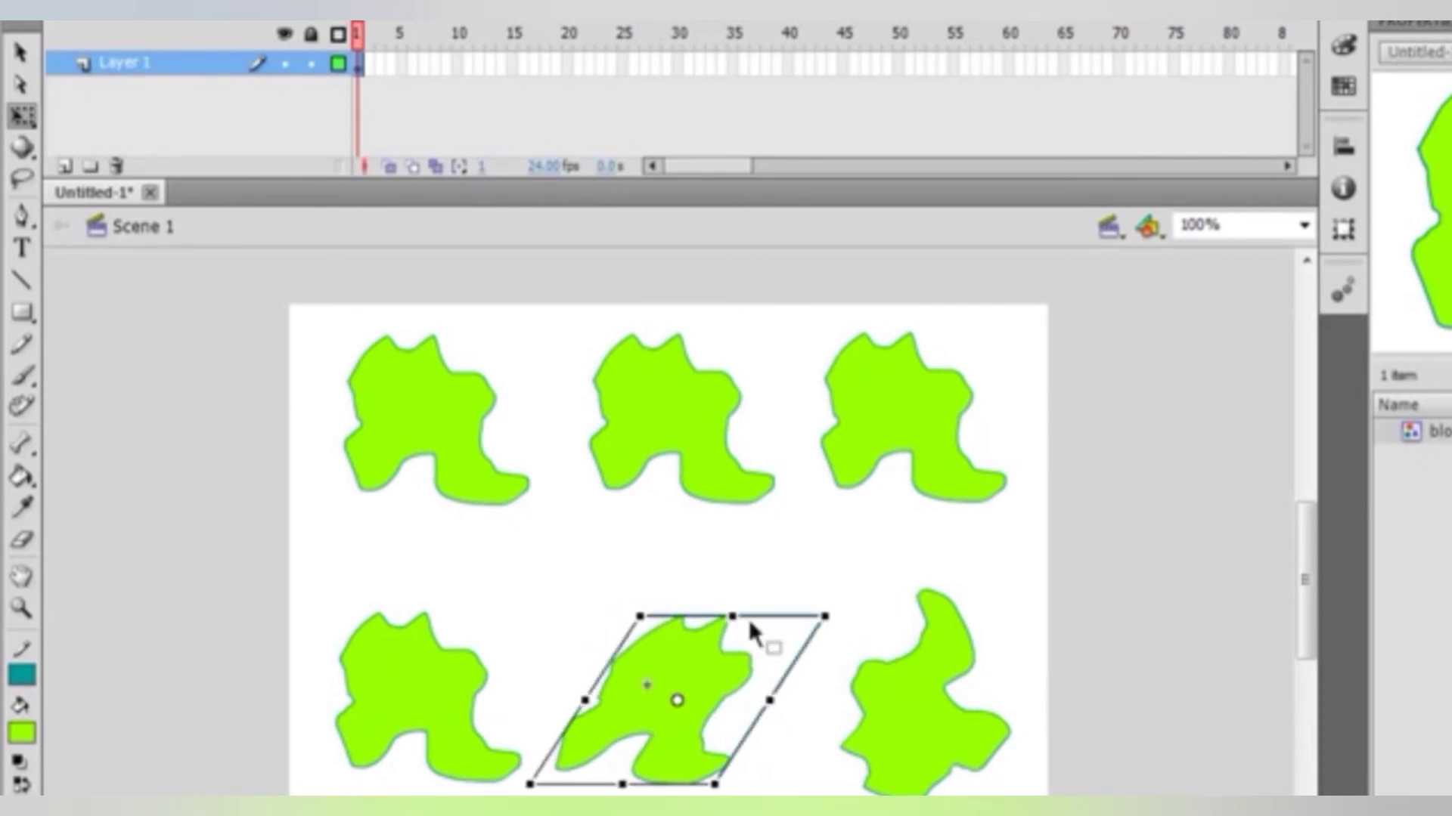
{"action": "left_click", "coordinate": [457, 690]}
{"action": "left_click_drag", "start_coordinate": [428, 614], "coordinate": [430, 559]}
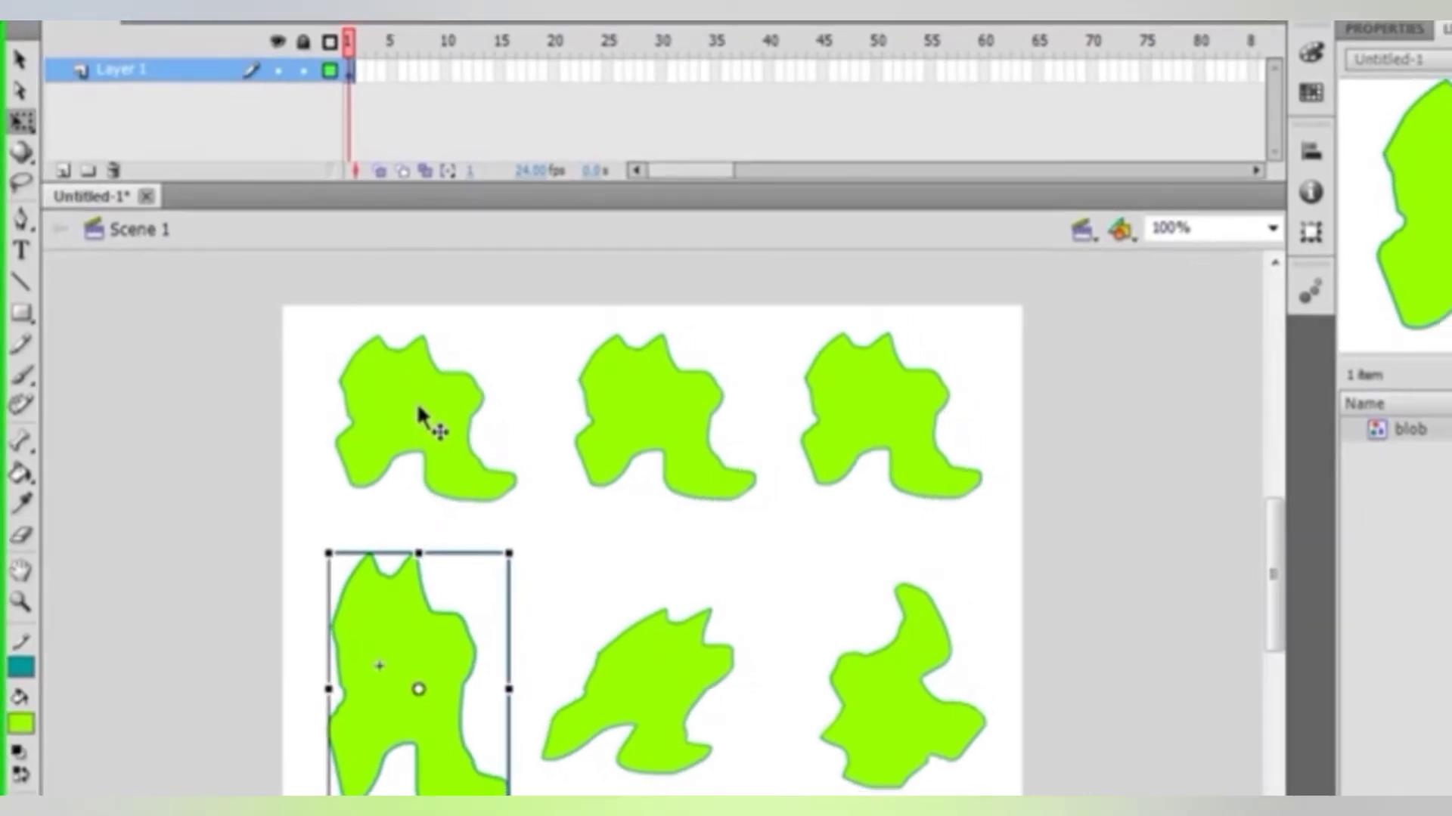
Set the top-left instance's color effect style to Brightness at -50%
{"action": "left_click", "coordinate": [420, 412]}
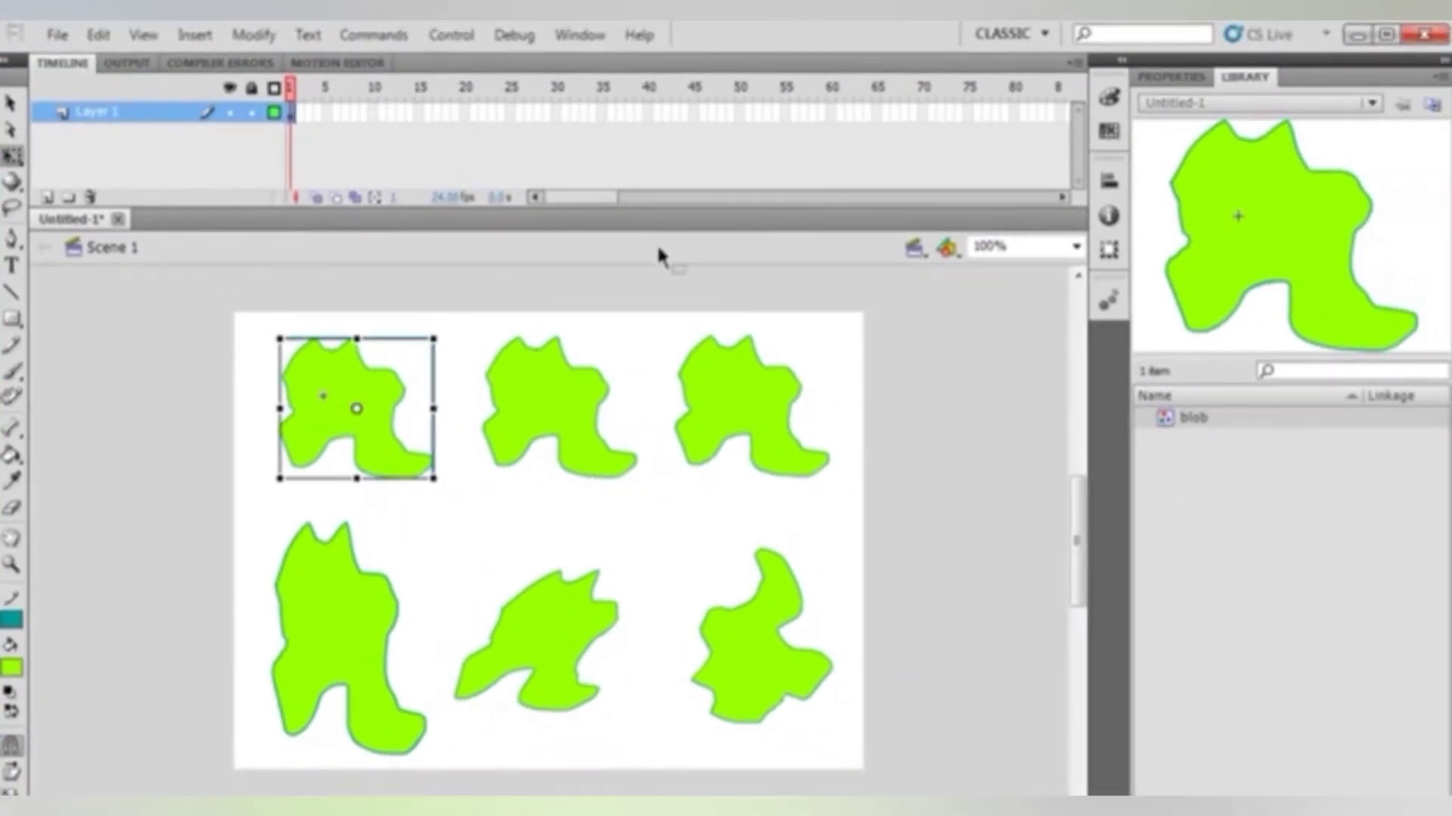
{"action": "left_click", "coordinate": [1185, 79]}
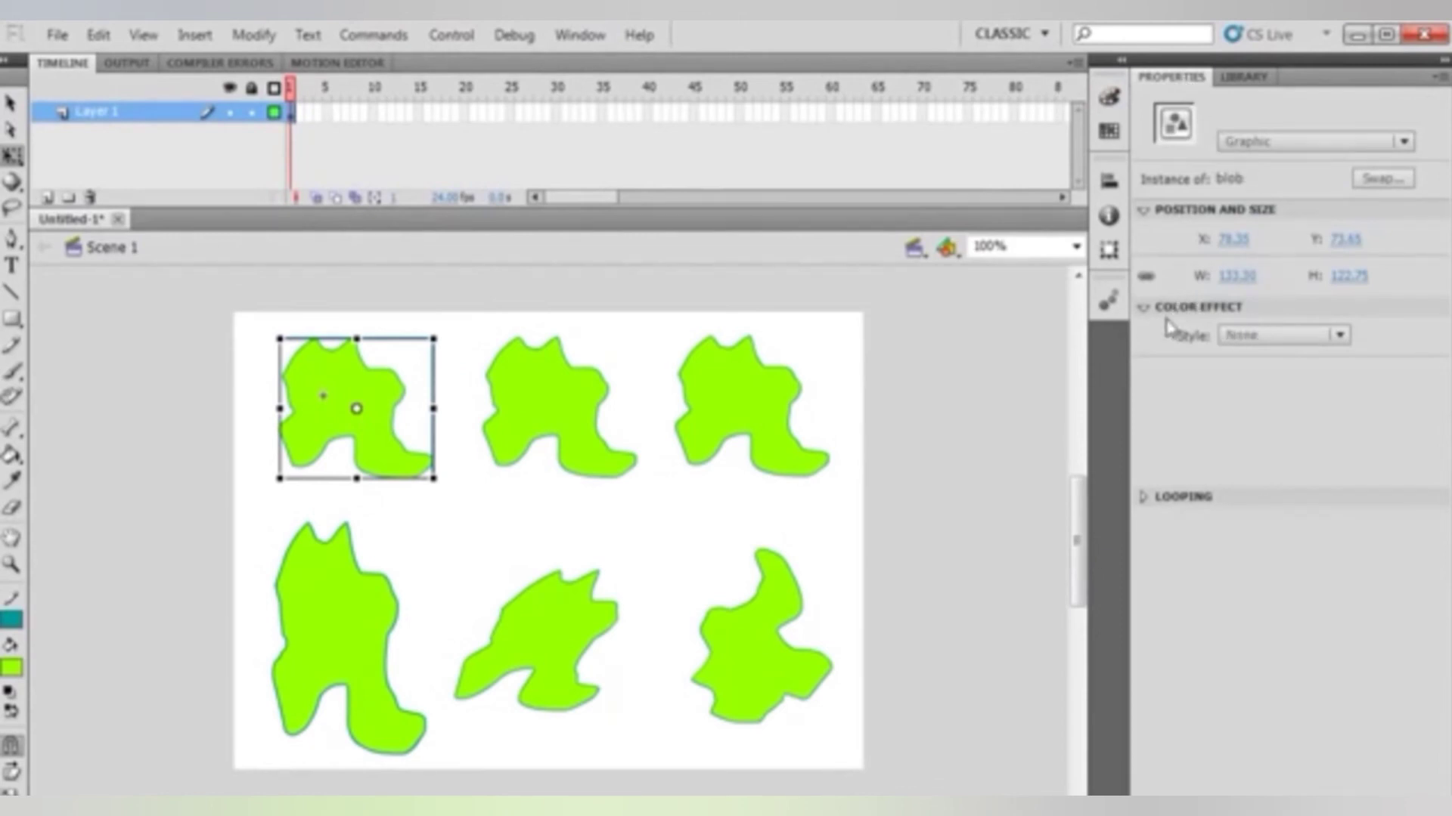
{"action": "left_click", "coordinate": [1144, 308]}
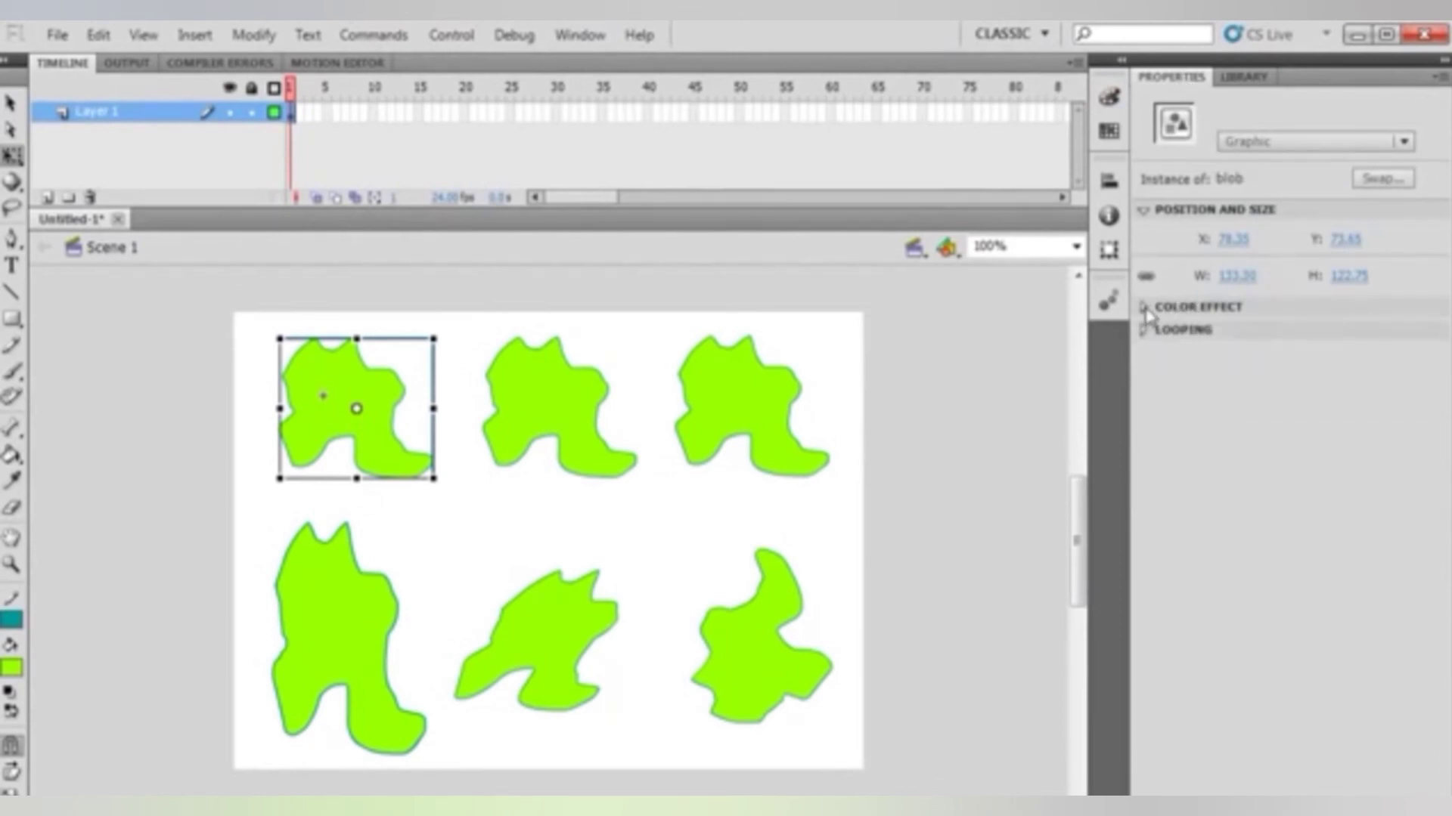
{"action": "left_click", "coordinate": [1144, 307]}
{"action": "left_click", "coordinate": [1339, 335]}
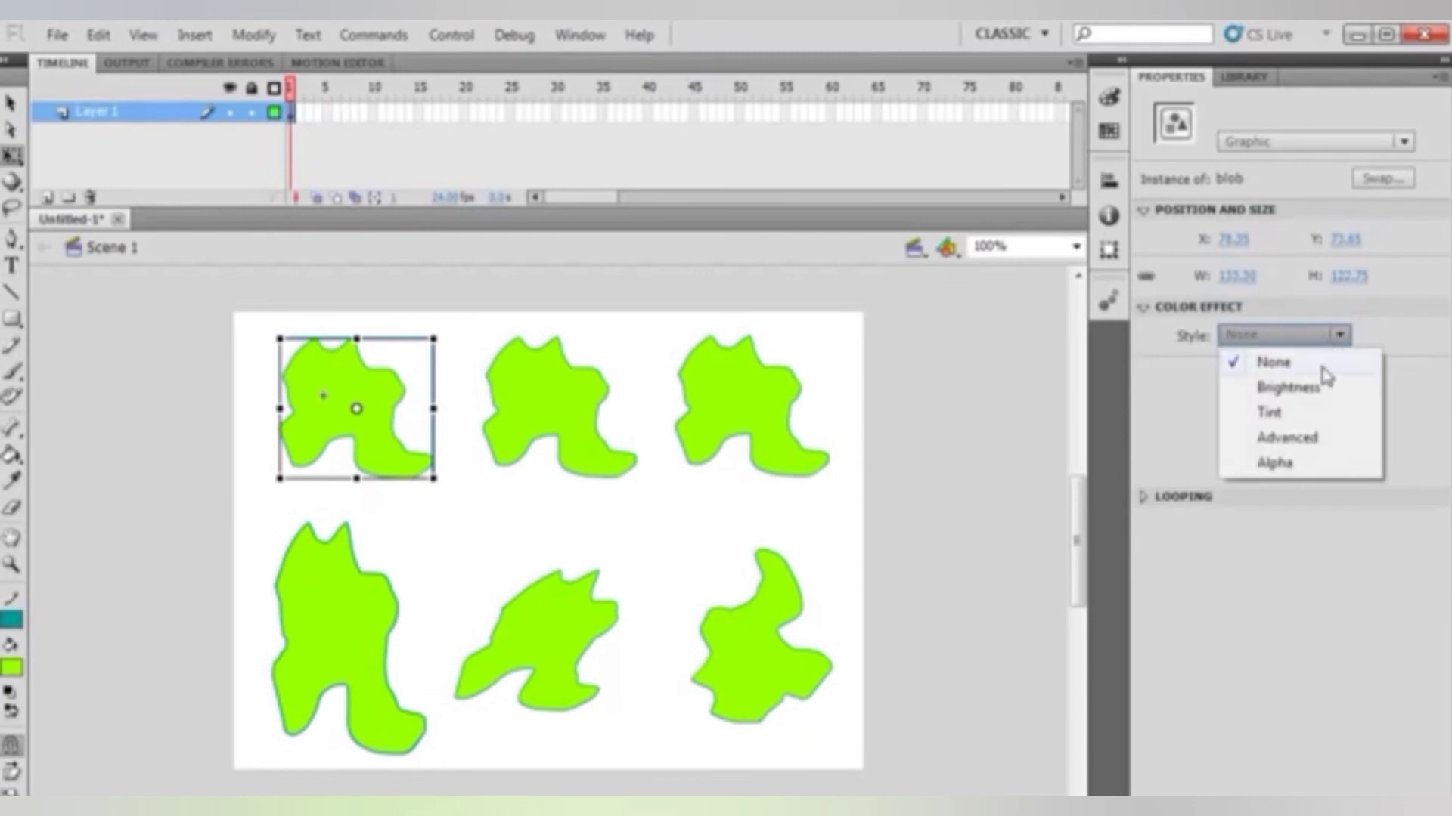
{"action": "left_click", "coordinate": [1319, 393]}
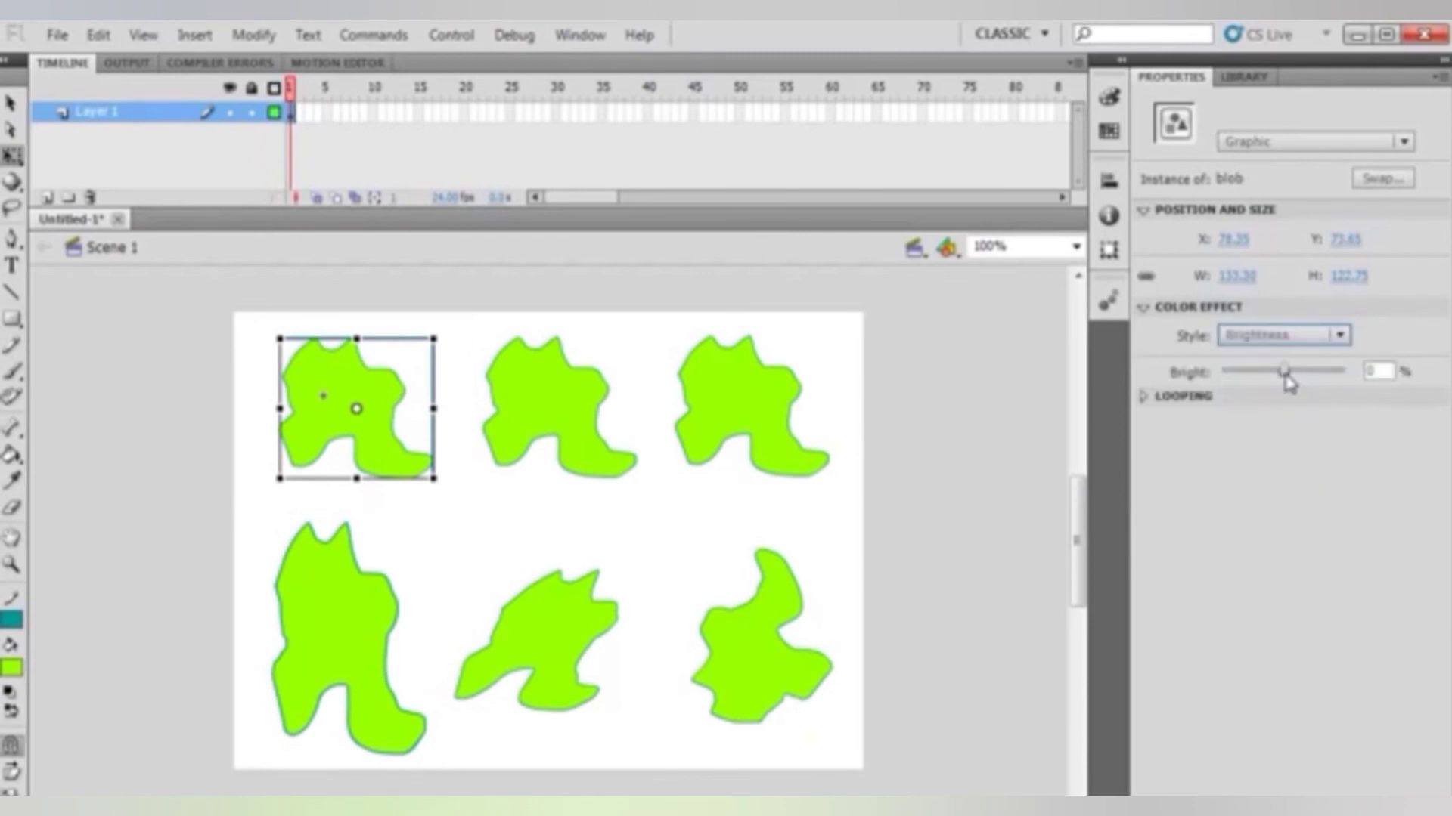
{"action": "left_click_drag", "start_coordinate": [1285, 377], "coordinate": [1244, 382]}
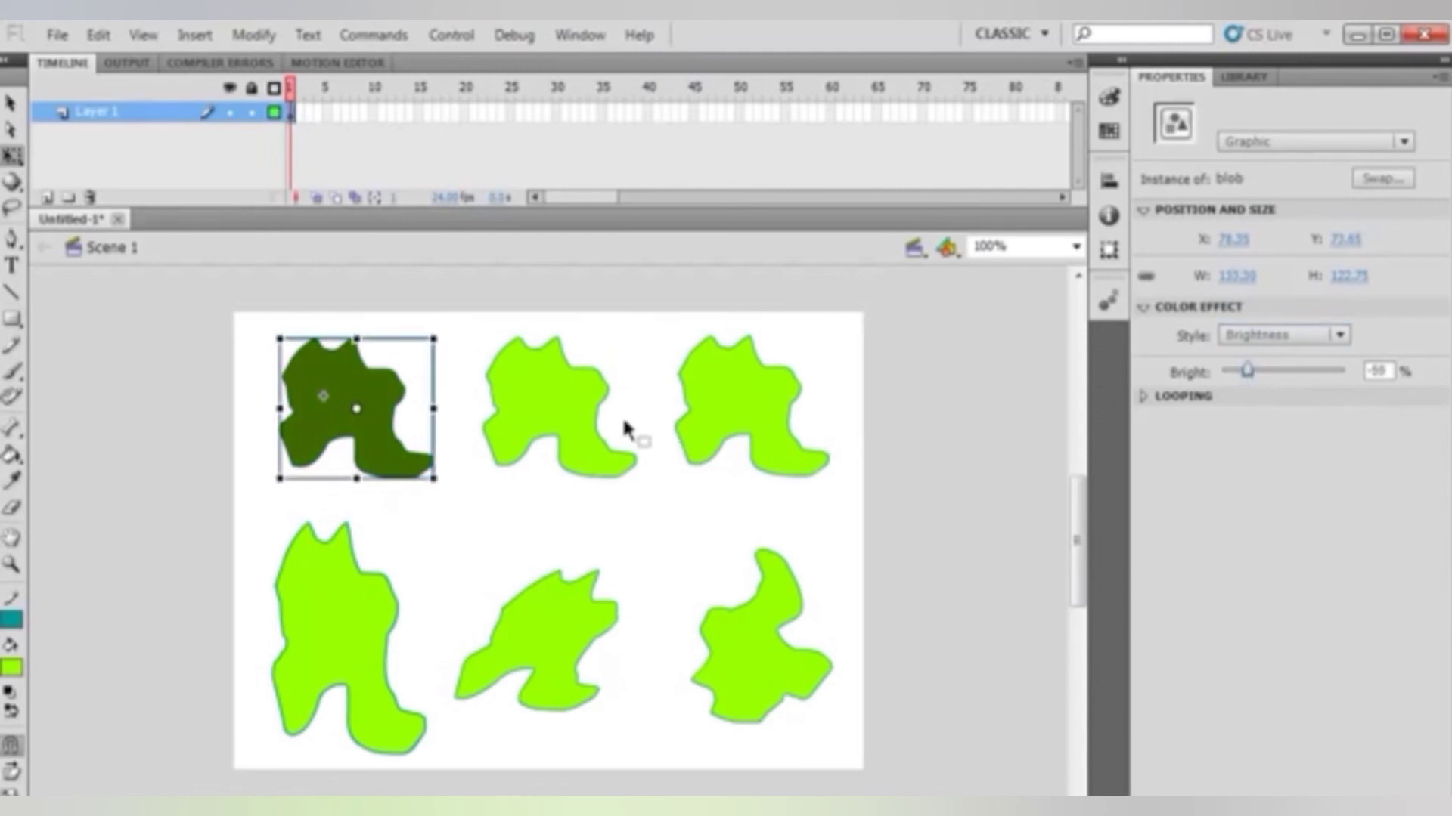
Apply the Tint color effect style to the top-middle blob instance
{"action": "left_click", "coordinate": [583, 415]}
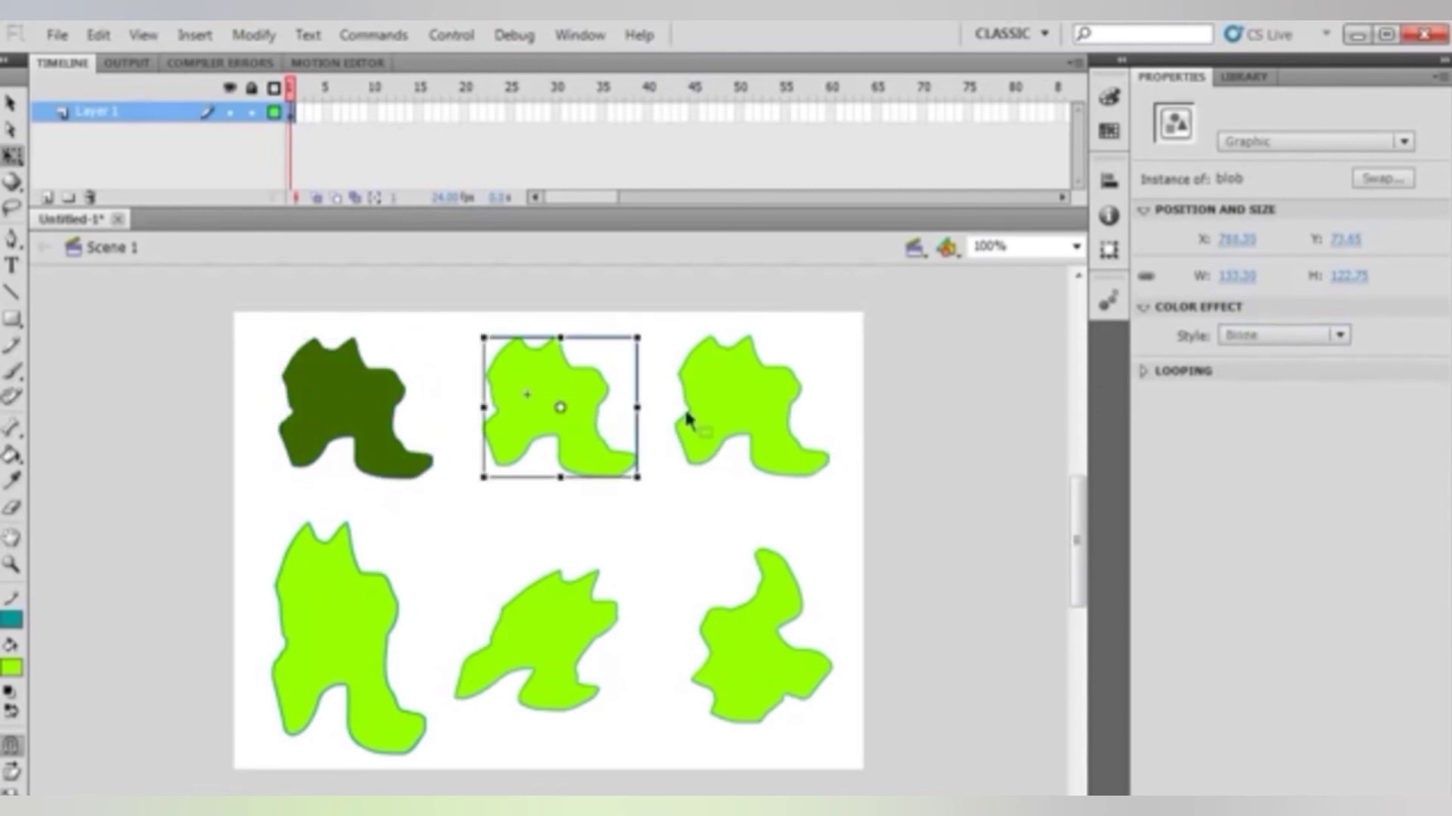
{"action": "left_click", "coordinate": [1338, 335]}
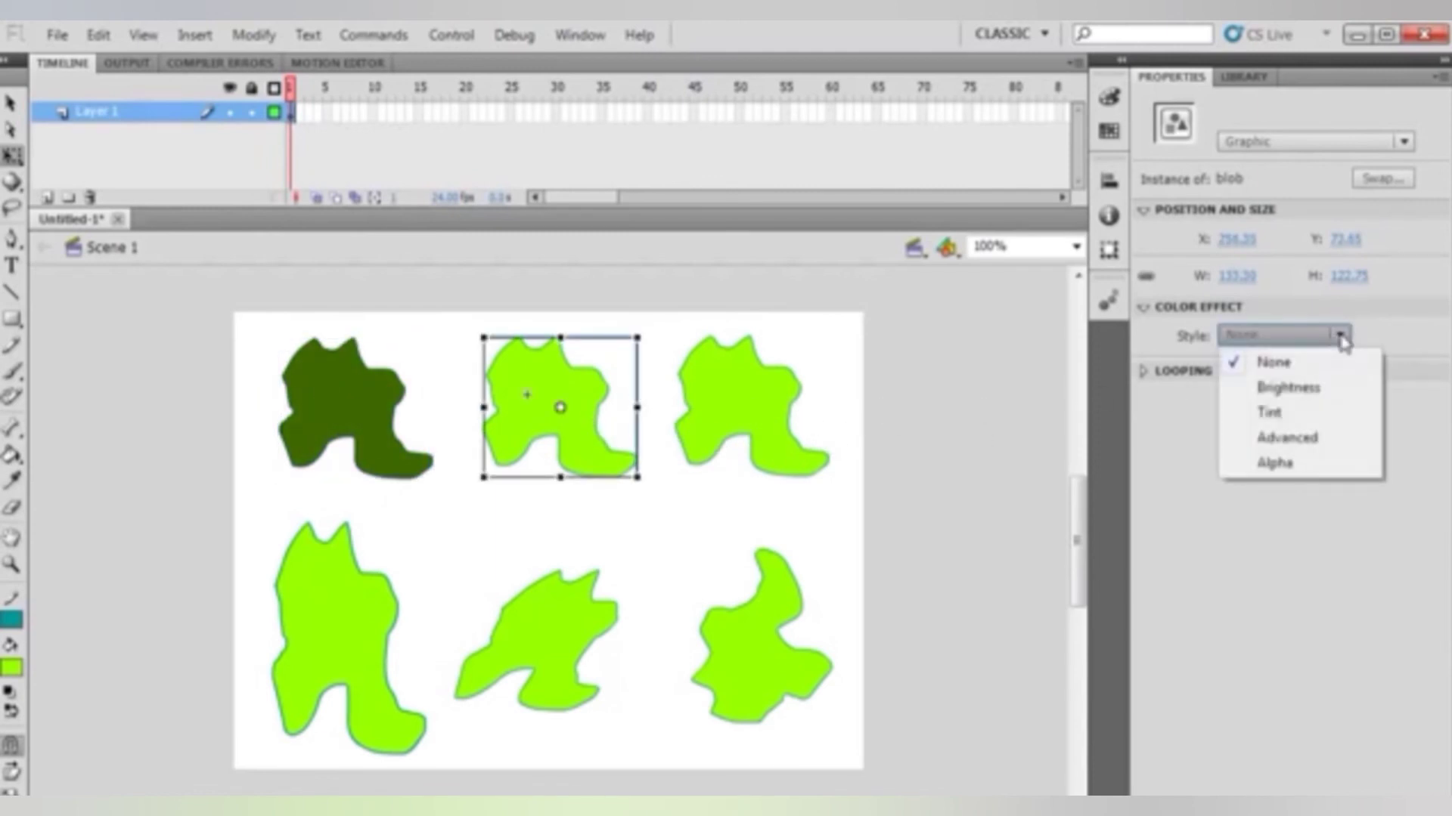
{"action": "left_click", "coordinate": [1270, 413]}
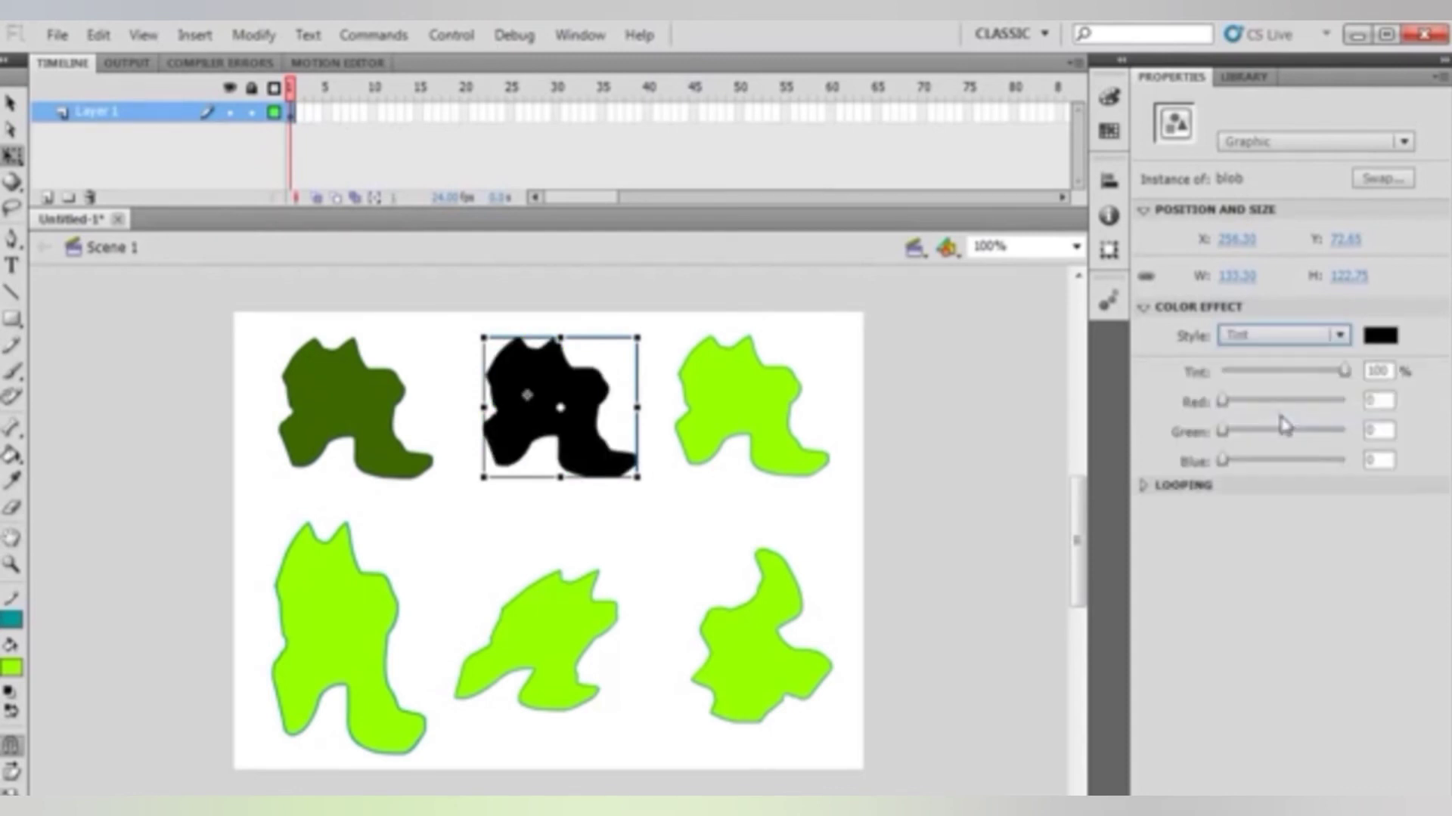